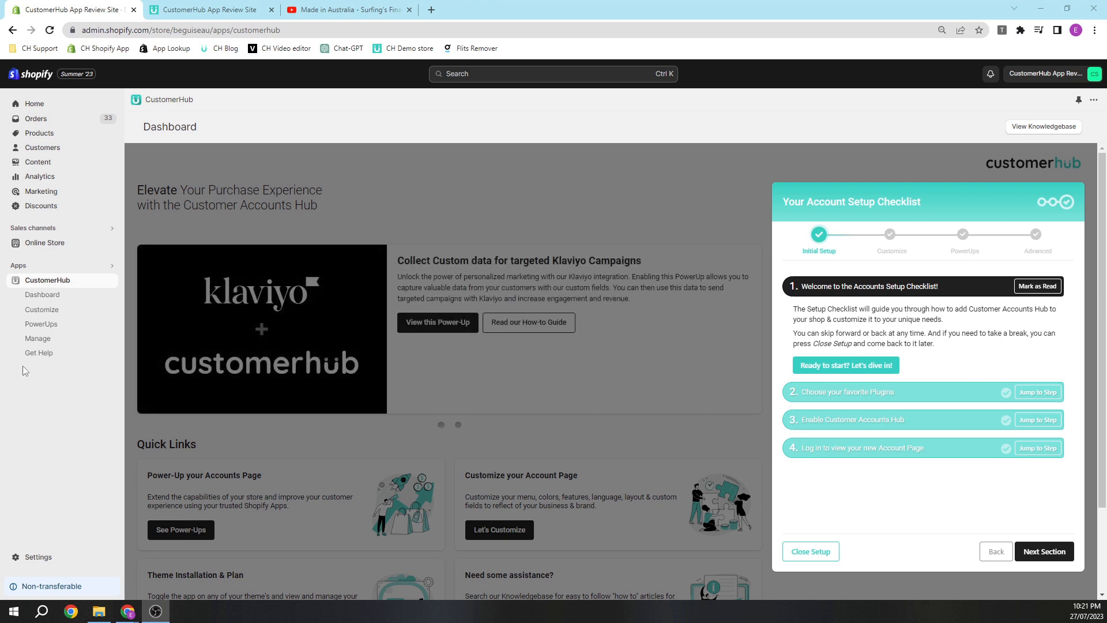
# Examine the storefront's default account page and the details of the most recent order, and return to the account page
pyautogui.click(223, 16)
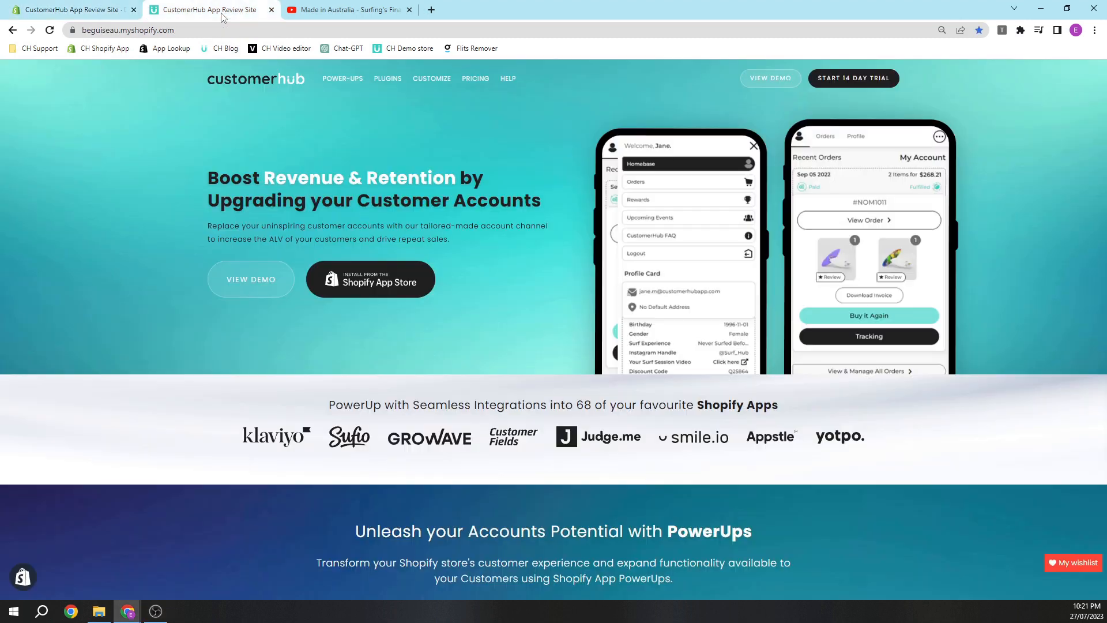
pyautogui.click(777, 87)
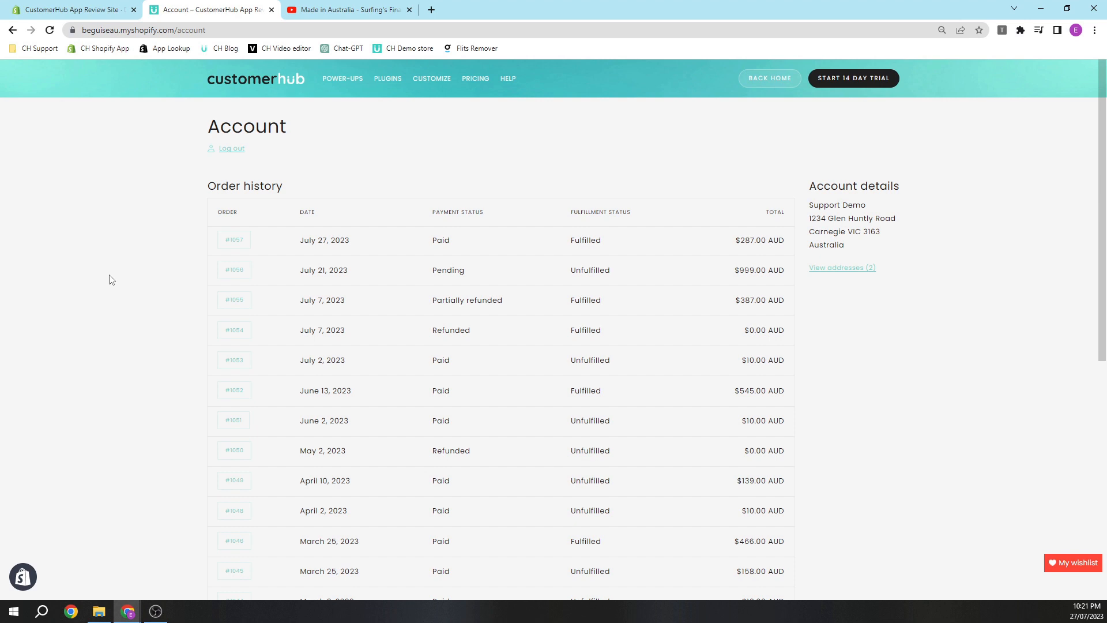
pyautogui.click(232, 244)
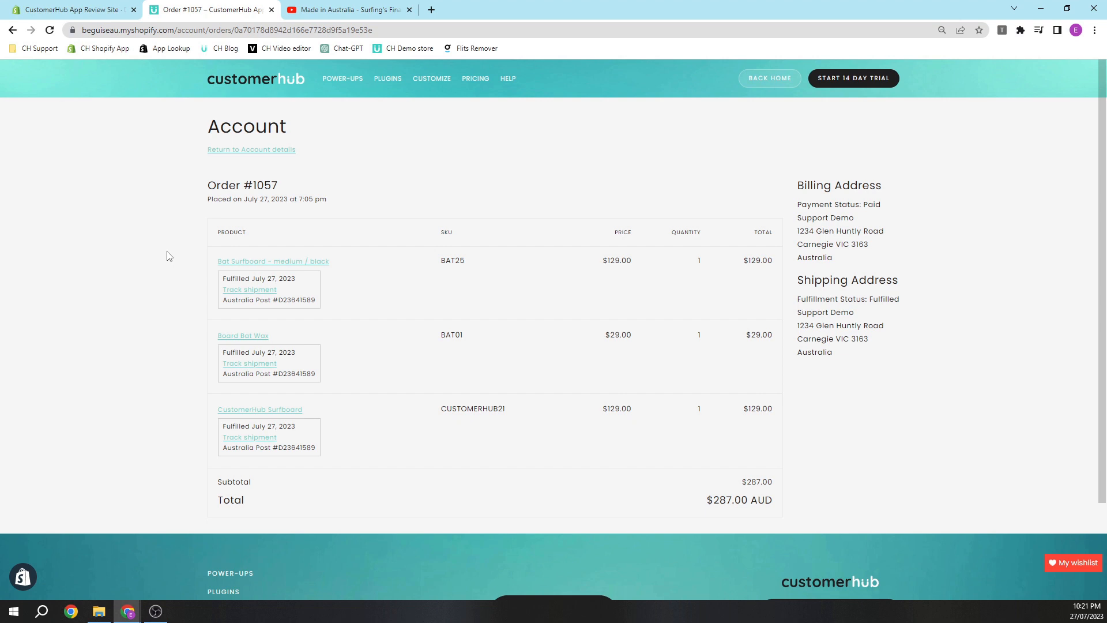
pyautogui.click(252, 153)
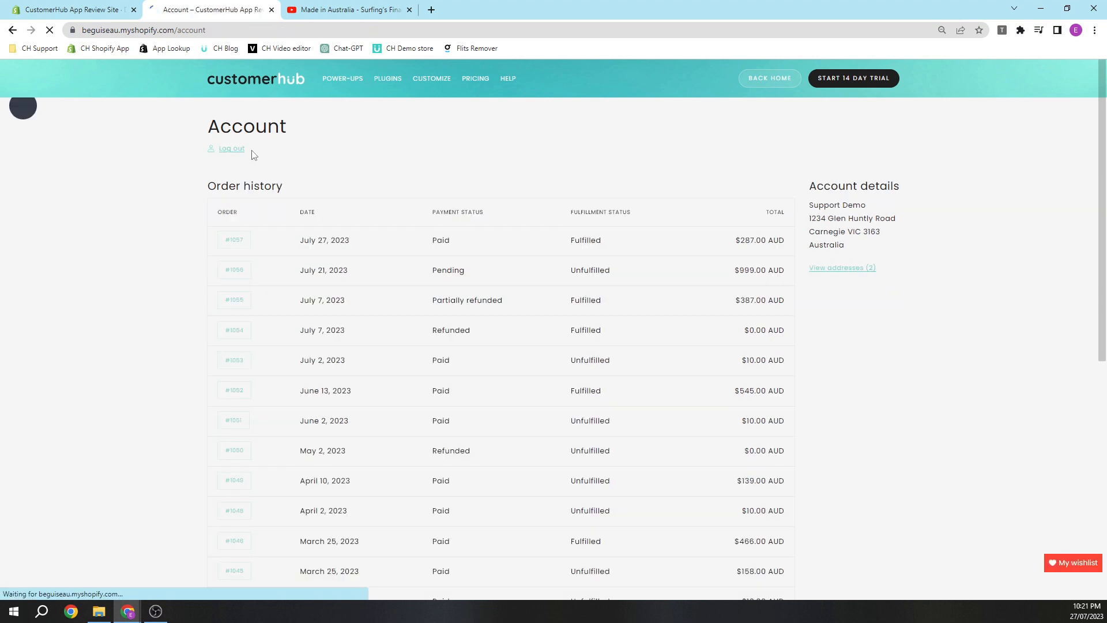
# In the Shopify admin, activate the Customer Accounts Hub app embed on the active theme through CustomerHub's installation settings and save
pyautogui.click(99, 15)
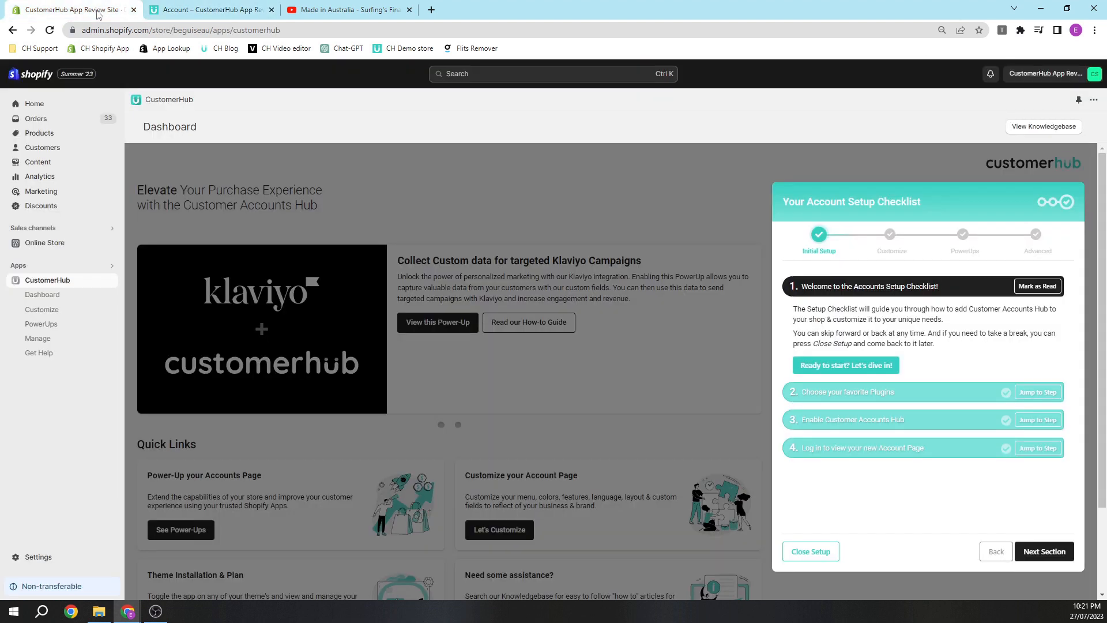
pyautogui.click(53, 340)
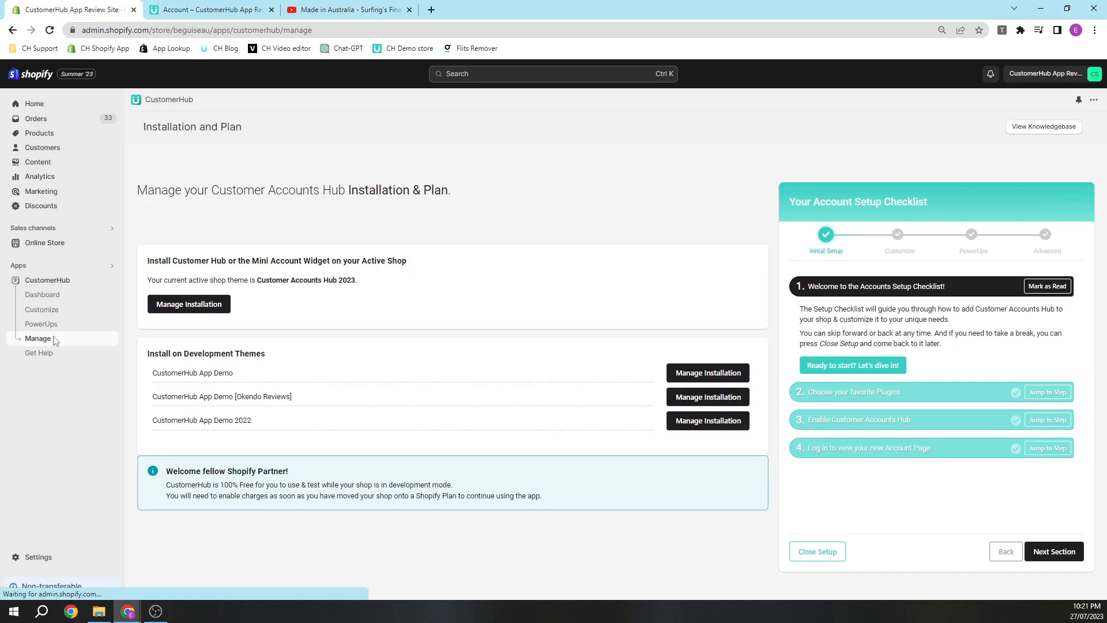
pyautogui.click(172, 306)
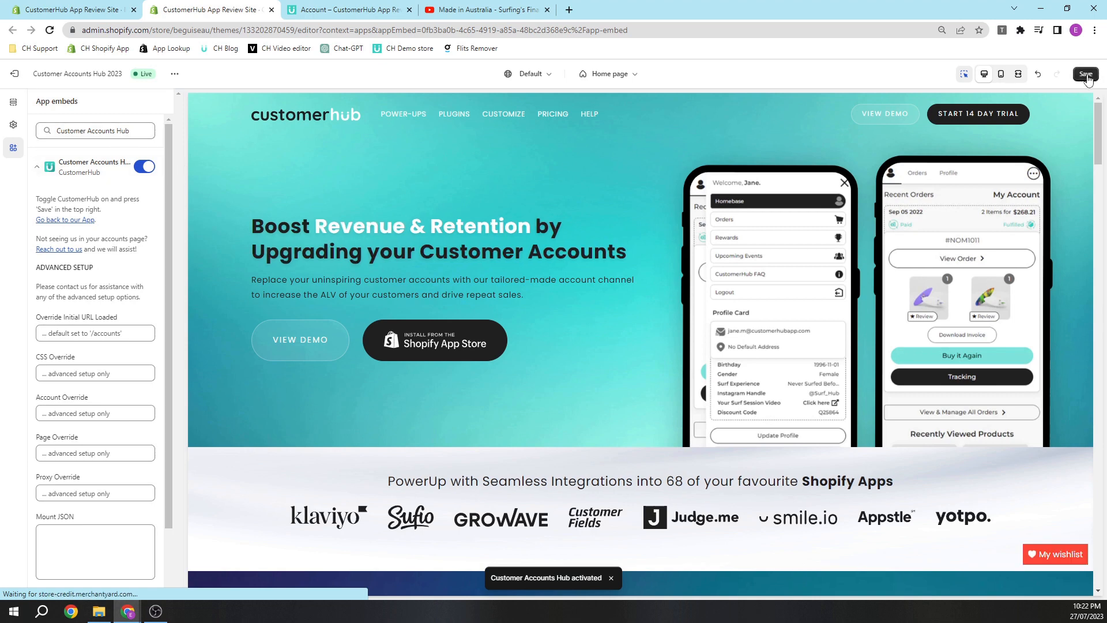
pyautogui.click(1086, 74)
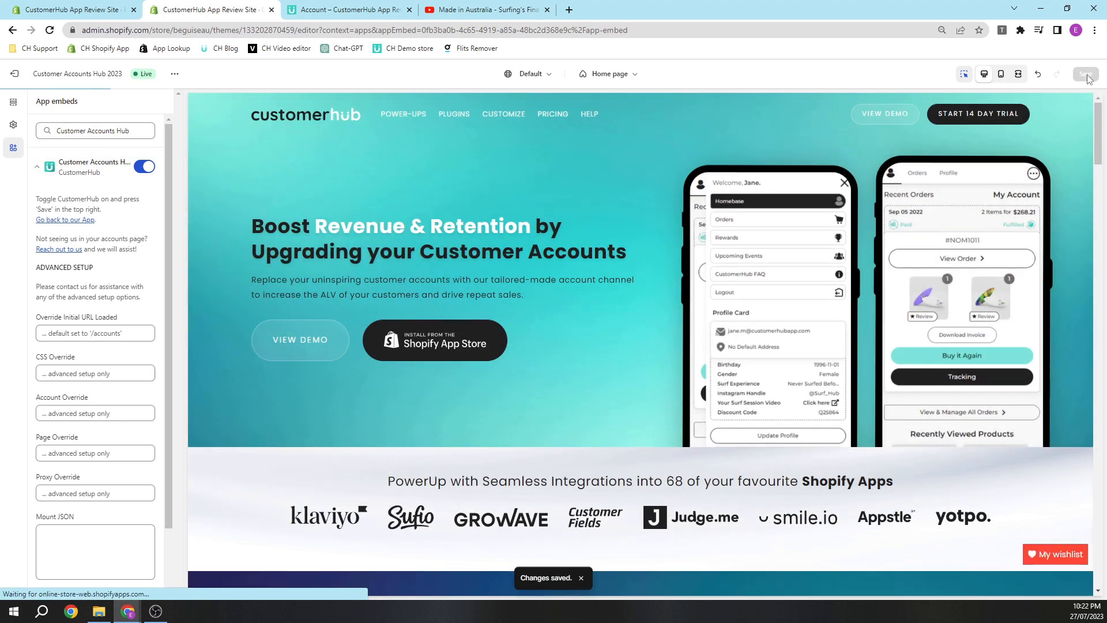
# Reload the storefront account page, view the most recent order's details and go back to the account dashboard
pyautogui.click(333, 13)
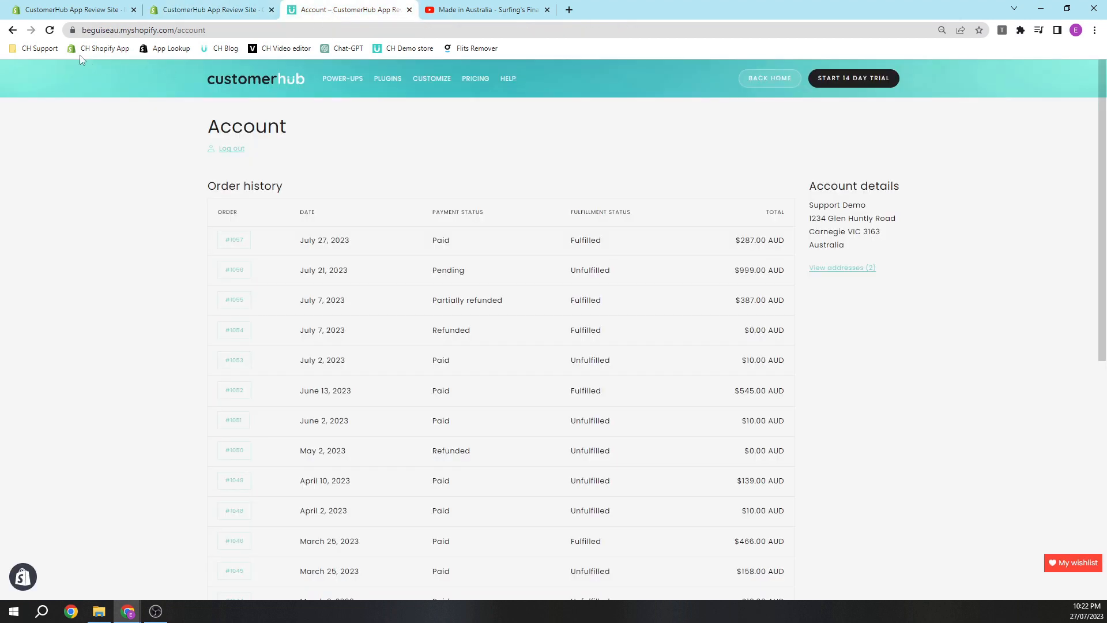
pyautogui.click(49, 30)
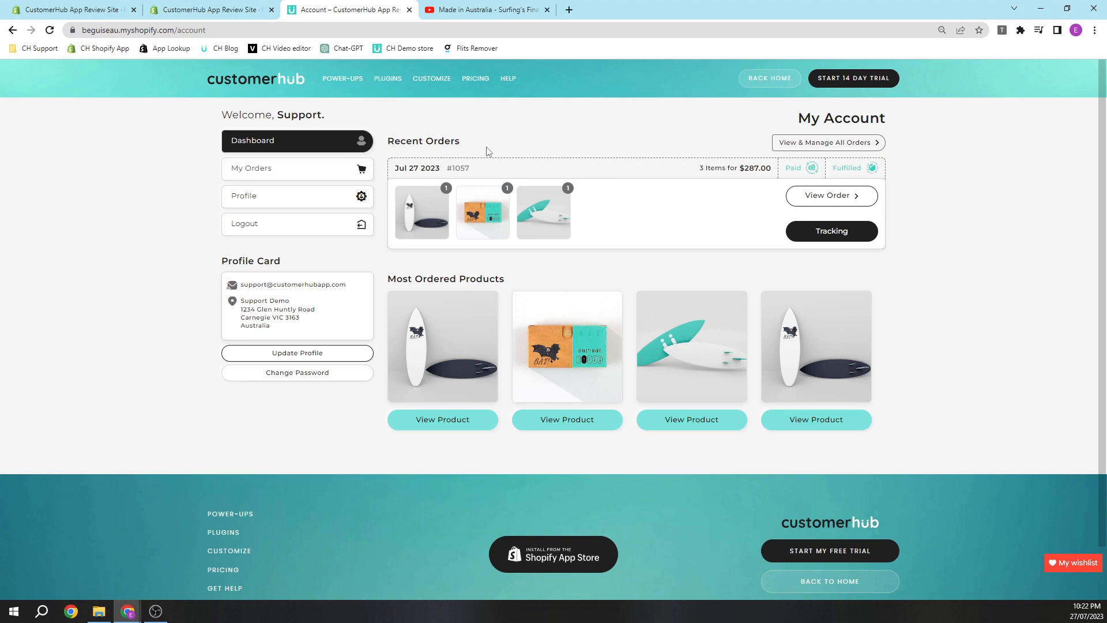
pyautogui.click(837, 200)
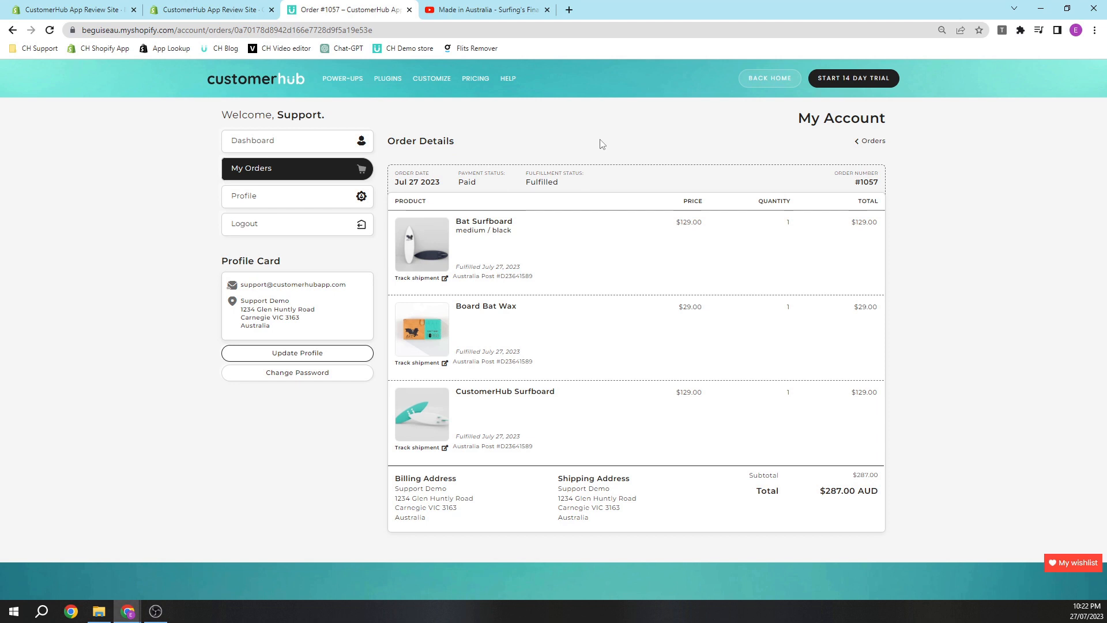
pyautogui.click(309, 149)
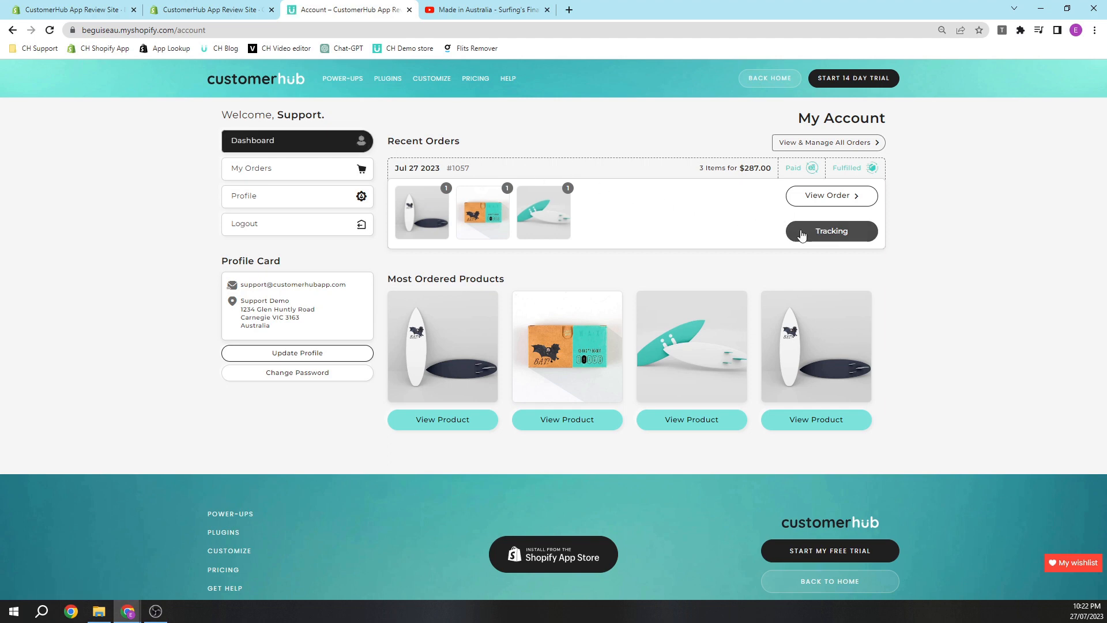
# Expand and collapse the tracking details of the recent order on the account dashboard
pyautogui.click(804, 234)
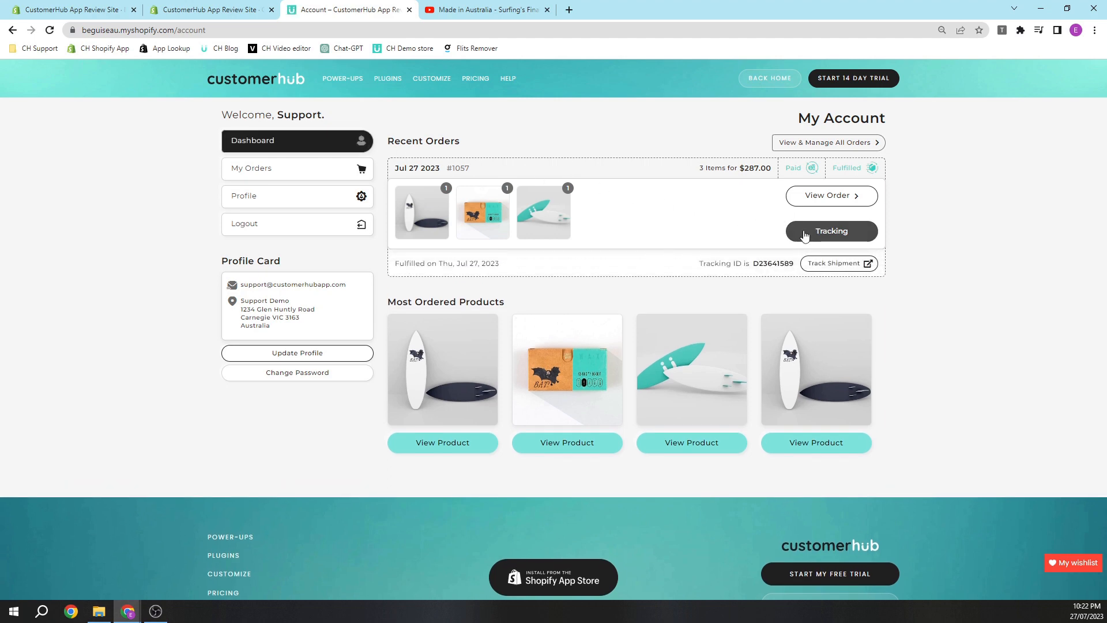
pyautogui.click(804, 234)
pyautogui.click(804, 234)
pyautogui.click(804, 234)
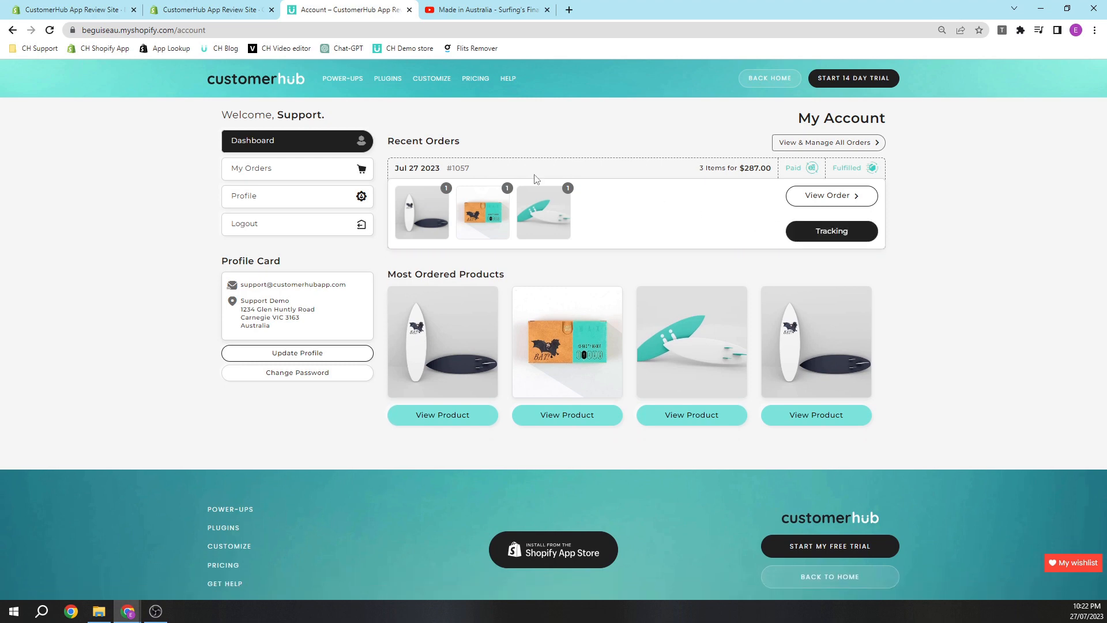
# Look through the customer's full order list under My Orders
pyautogui.click(276, 168)
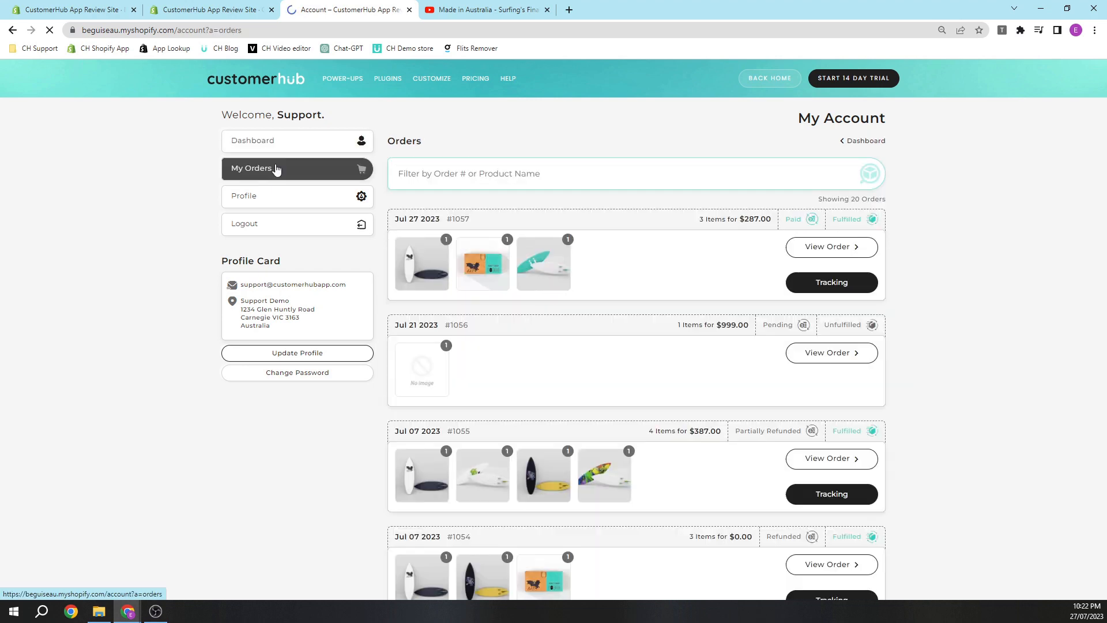
pyautogui.scroll(-10, 386, 186)
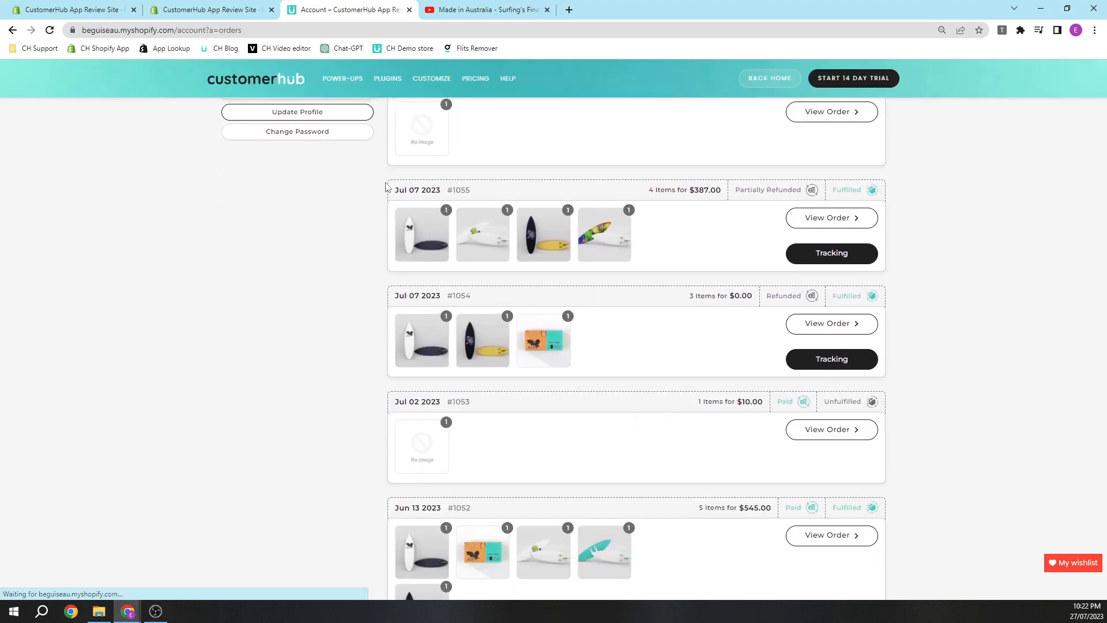
pyautogui.scroll(-3, 386, 186)
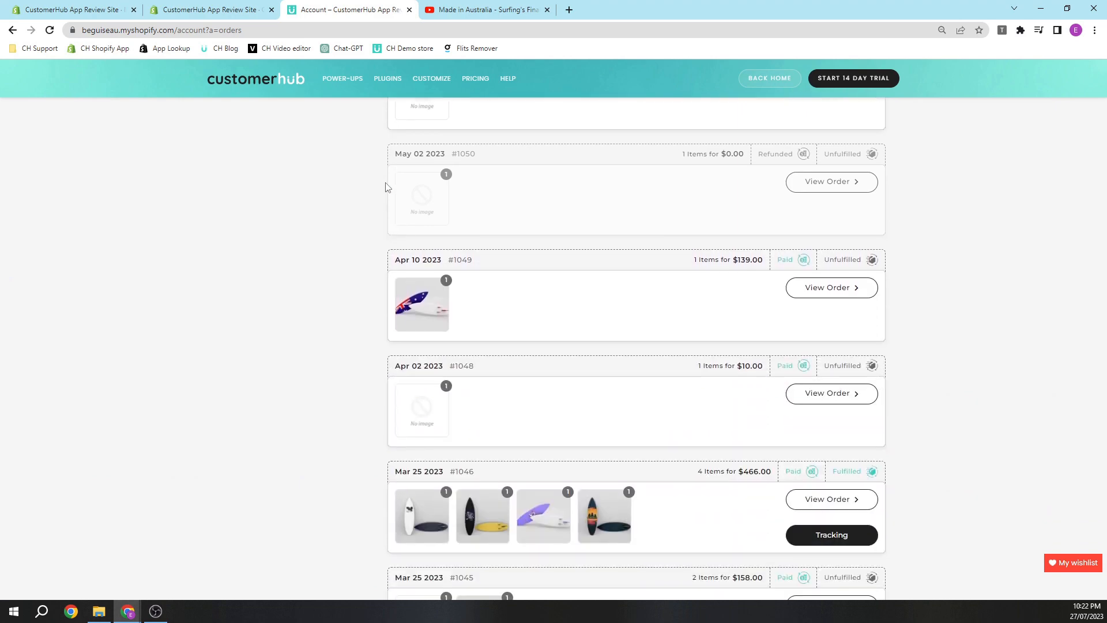
pyautogui.scroll(12, 386, 187)
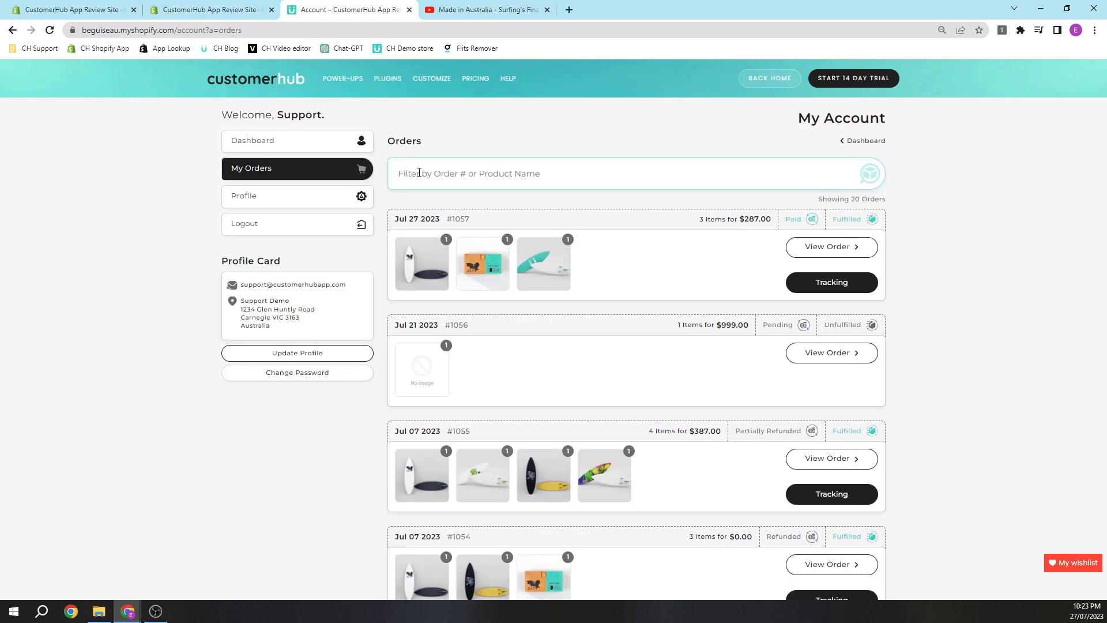
# Filter the order list by an order number and clear the filter
pyautogui.click(419, 173)
pyautogui.write('1049')
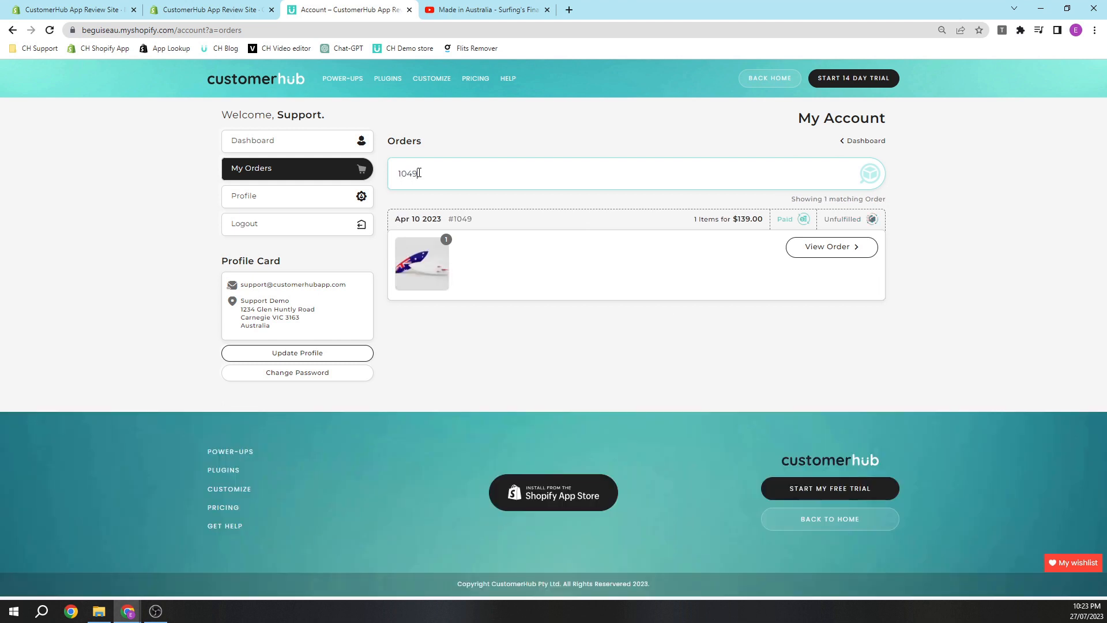
pyautogui.press('BackSpace')
pyautogui.press('BackSpace')
pyautogui.press('BackSpace')
pyautogui.press('BackSpace')
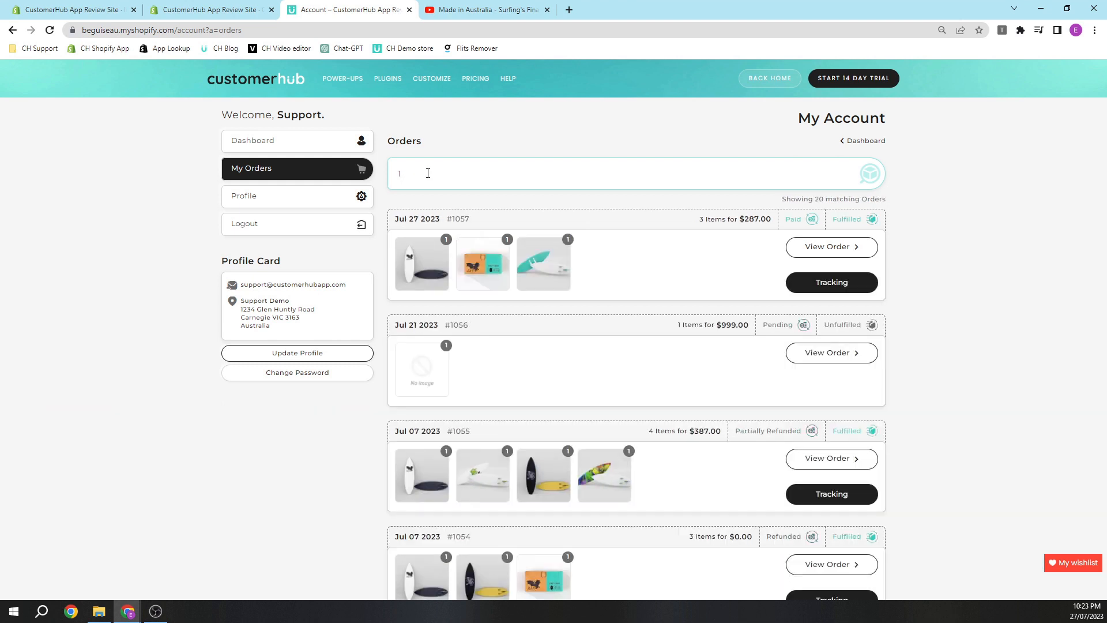
# View the profile page with its personal information, password and saved addresses, and return to the account dashboard
pyautogui.click(272, 202)
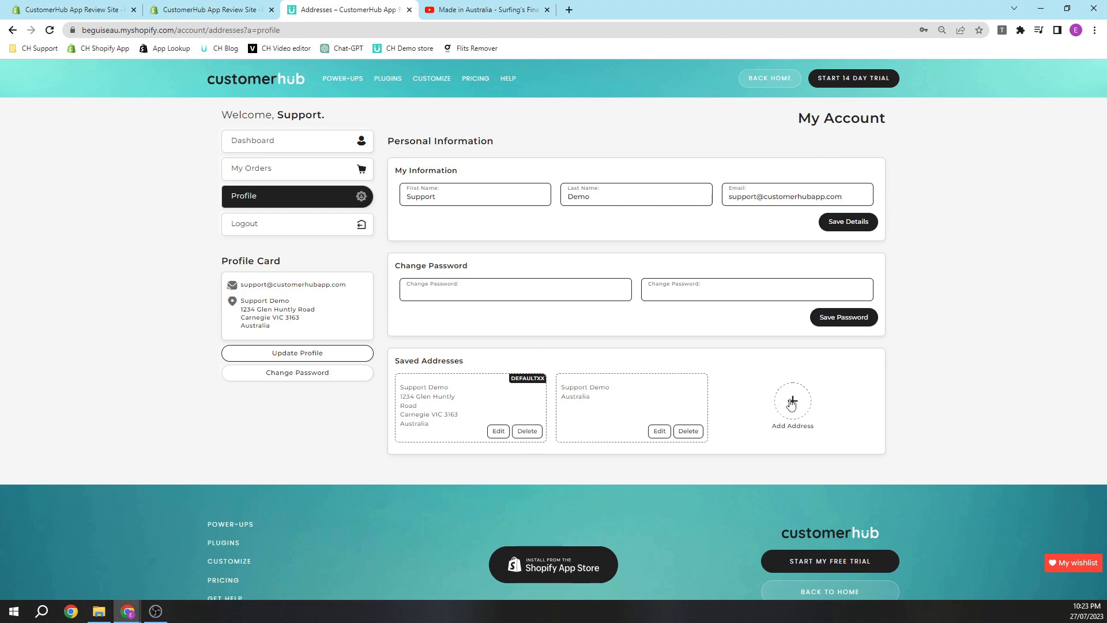
pyautogui.click(294, 147)
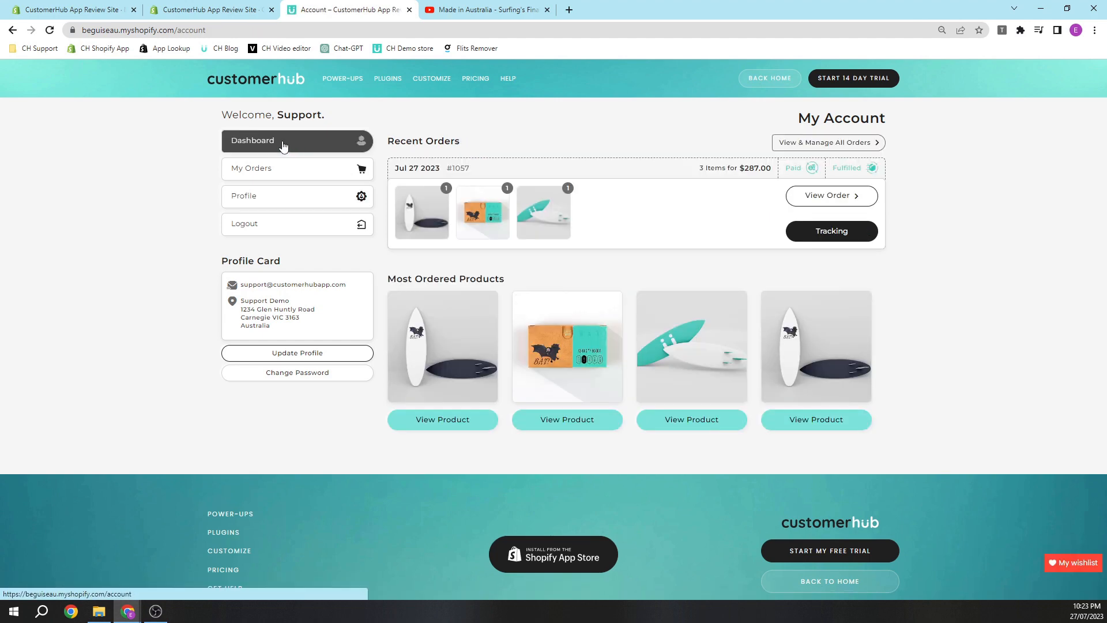
# Close the theme editor and add a Custom URL item to the account menu on CustomerHub's Customize page
pyautogui.click(271, 10)
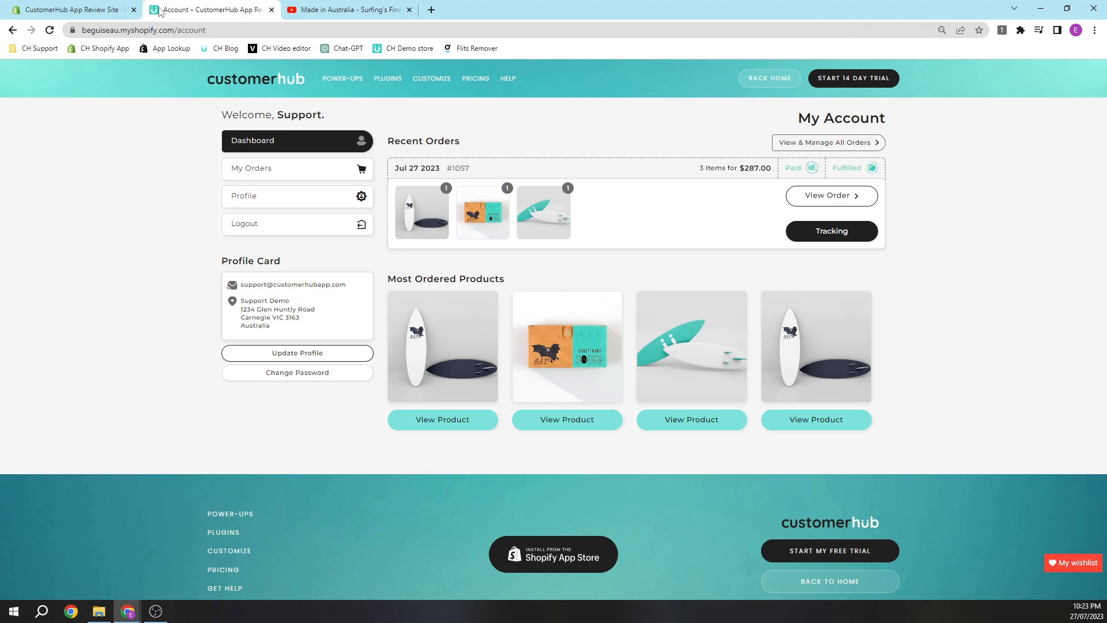
pyautogui.click(93, 9)
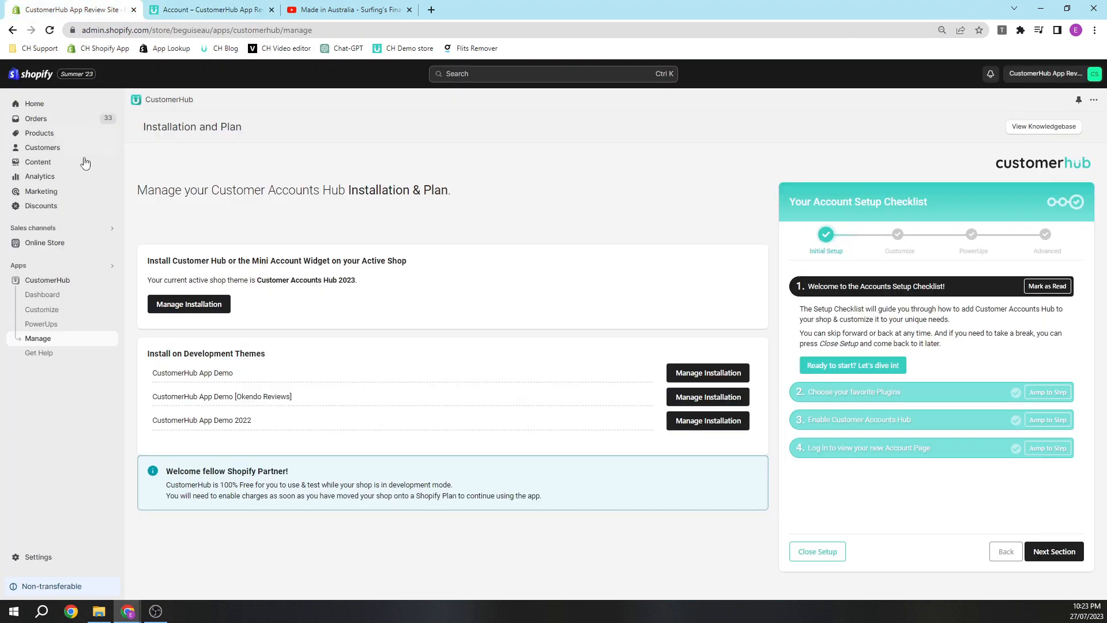
pyautogui.click(68, 311)
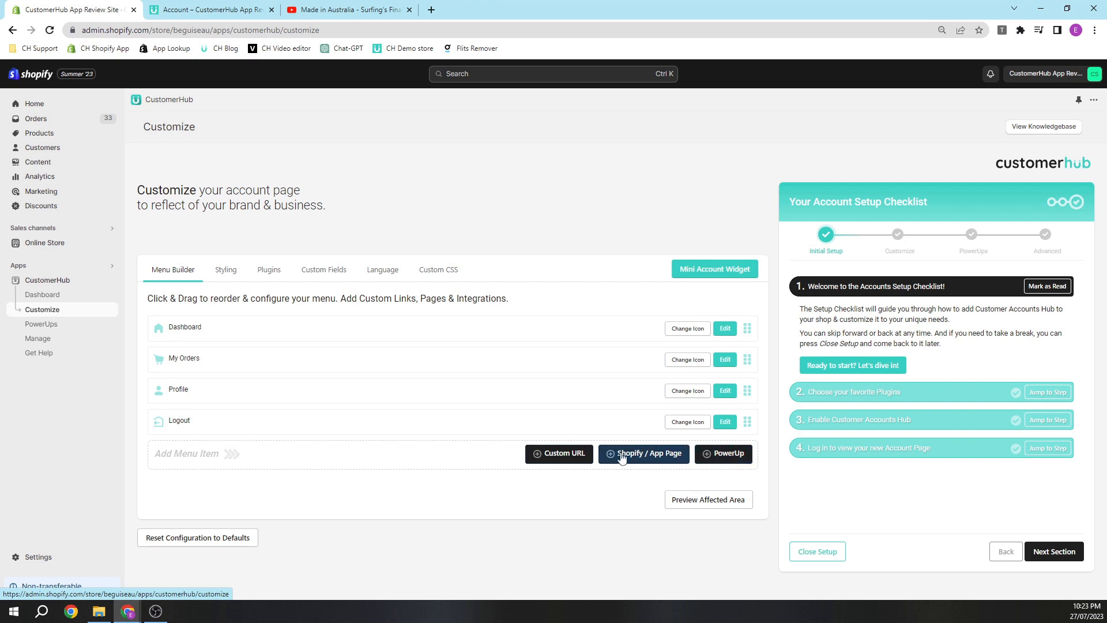
pyautogui.click(560, 458)
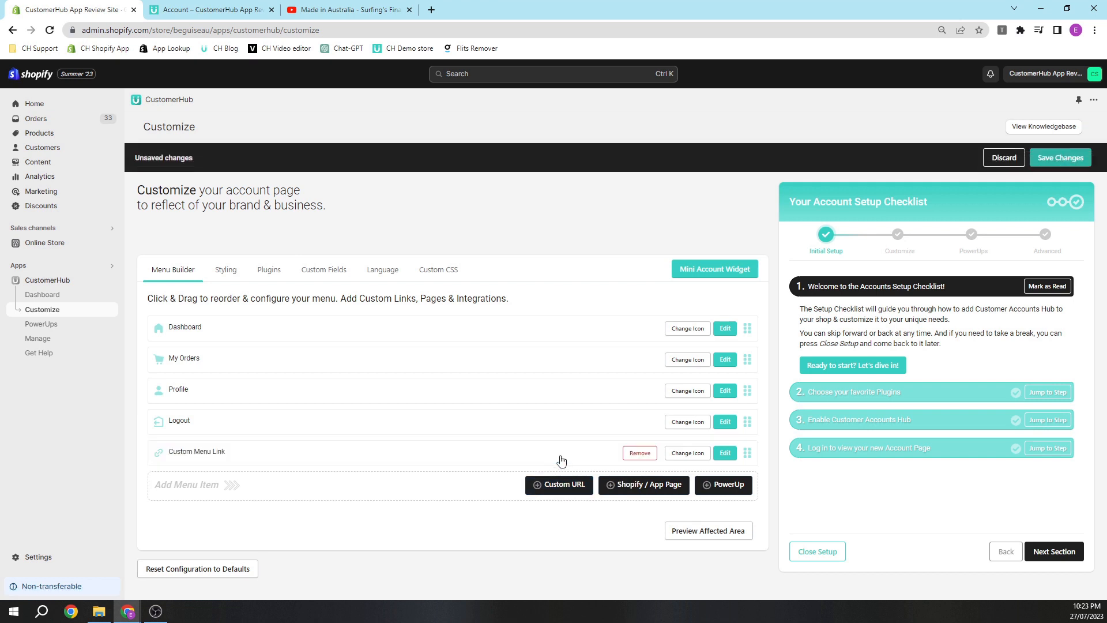
# Set the new custom menu link's English menu text to "YouTube Video"
pyautogui.click(725, 454)
pyautogui.scroll(-2, 355, 389)
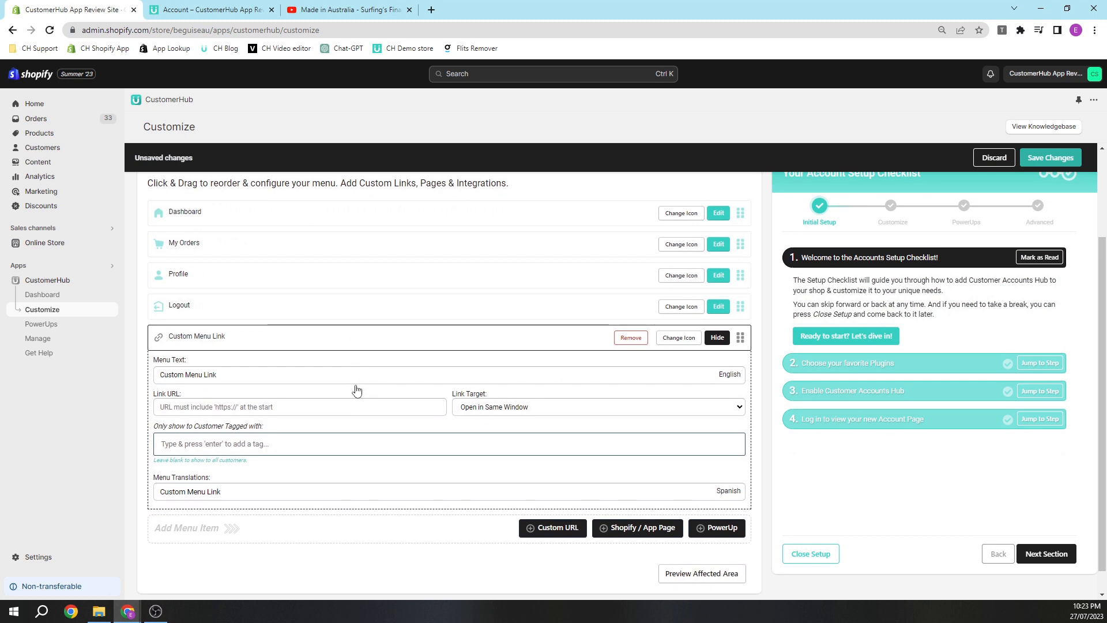
pyautogui.tripleClick(280, 374)
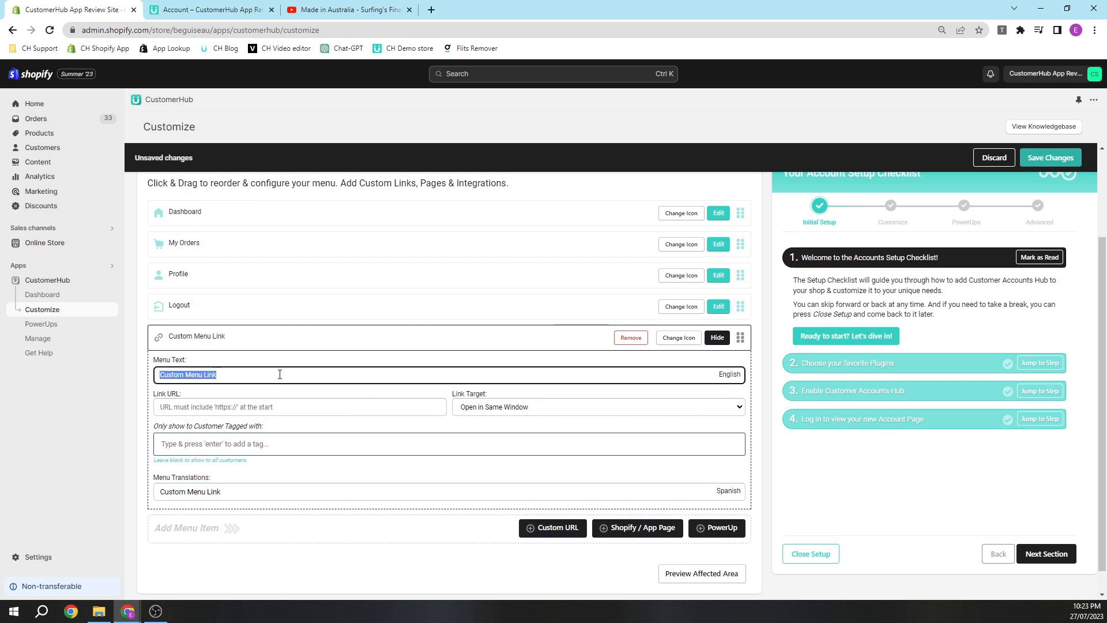
pyautogui.write('V')
pyautogui.write('ou')
pyautogui.write('Tube Video')
# Copy the open "Made in Australia" YouTube video's address into the menu item's link URL and set the link target to Open in New Window
pyautogui.click(285, 401)
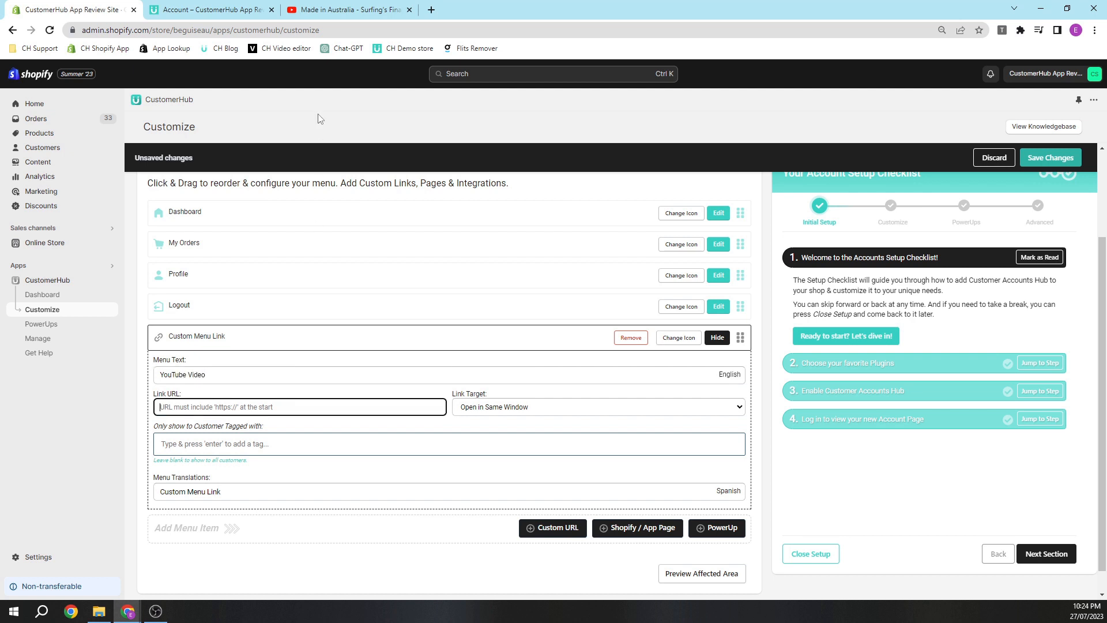
pyautogui.click(328, 9)
pyautogui.click(296, 30)
pyautogui.tripleClick(295, 30)
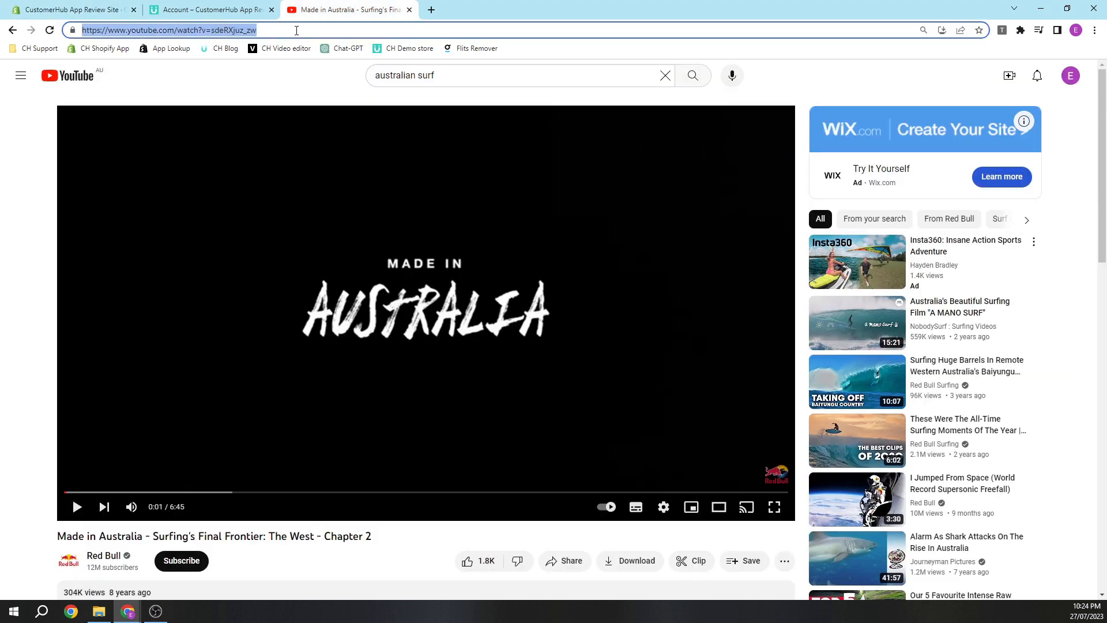
pyautogui.tripleClick(296, 30)
pyautogui.hotkey('ctrl', 'c')
pyautogui.click(87, 11)
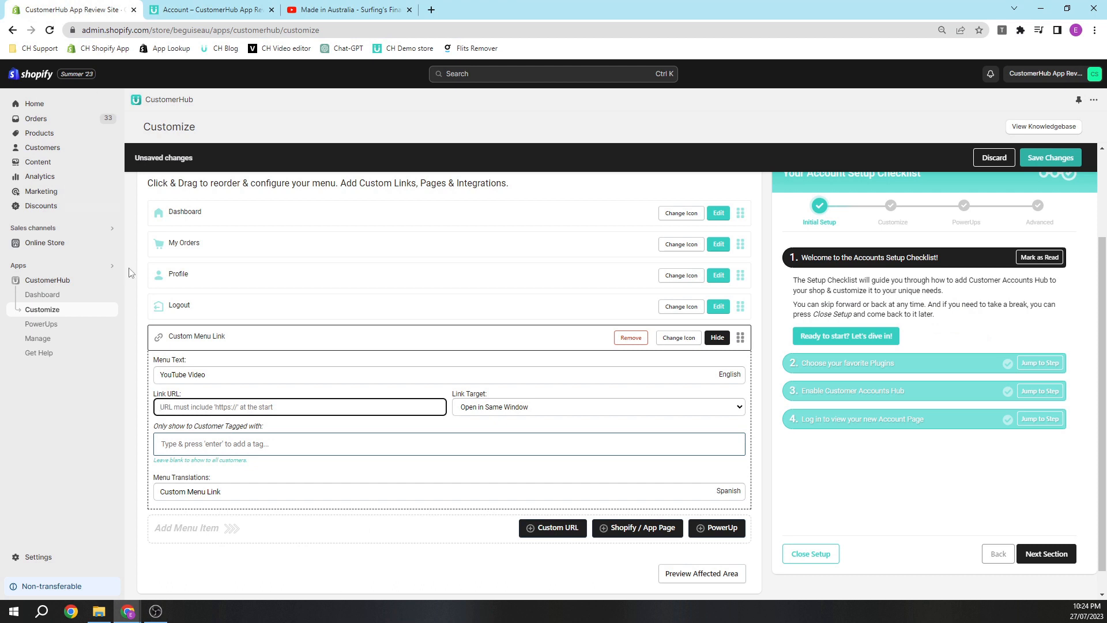
pyautogui.hotkey('ctrl', 'v')
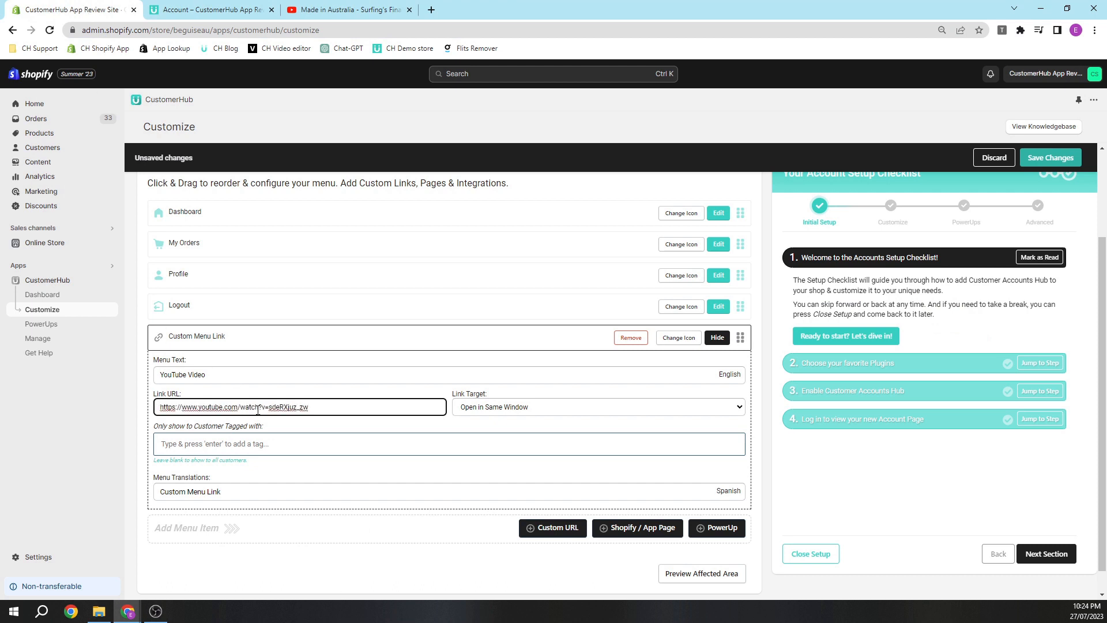
pyautogui.click(493, 407)
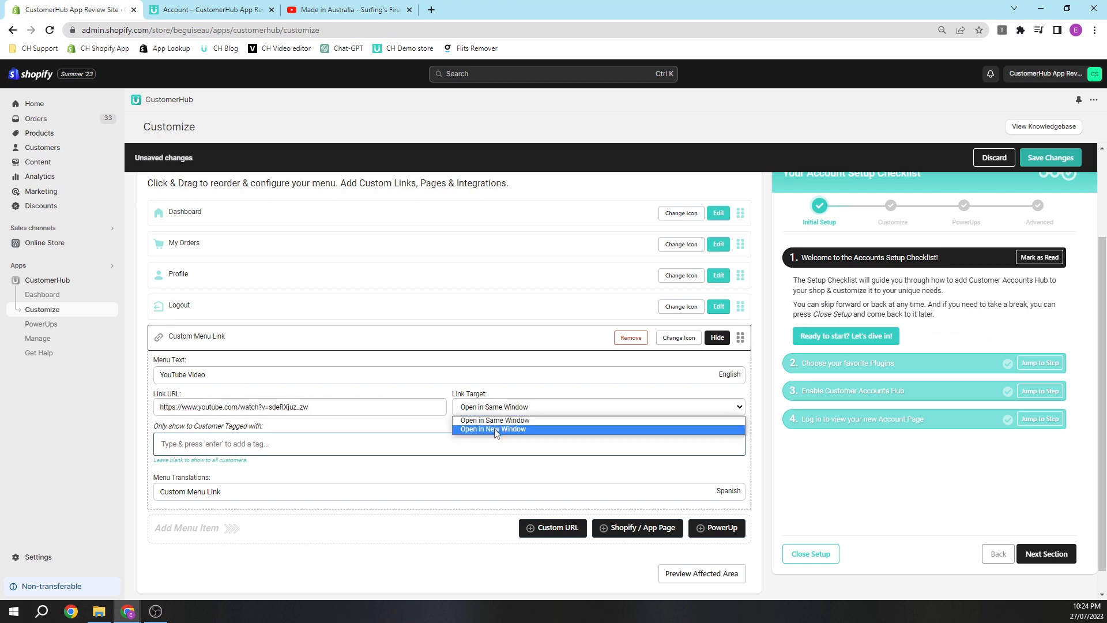
pyautogui.click(495, 430)
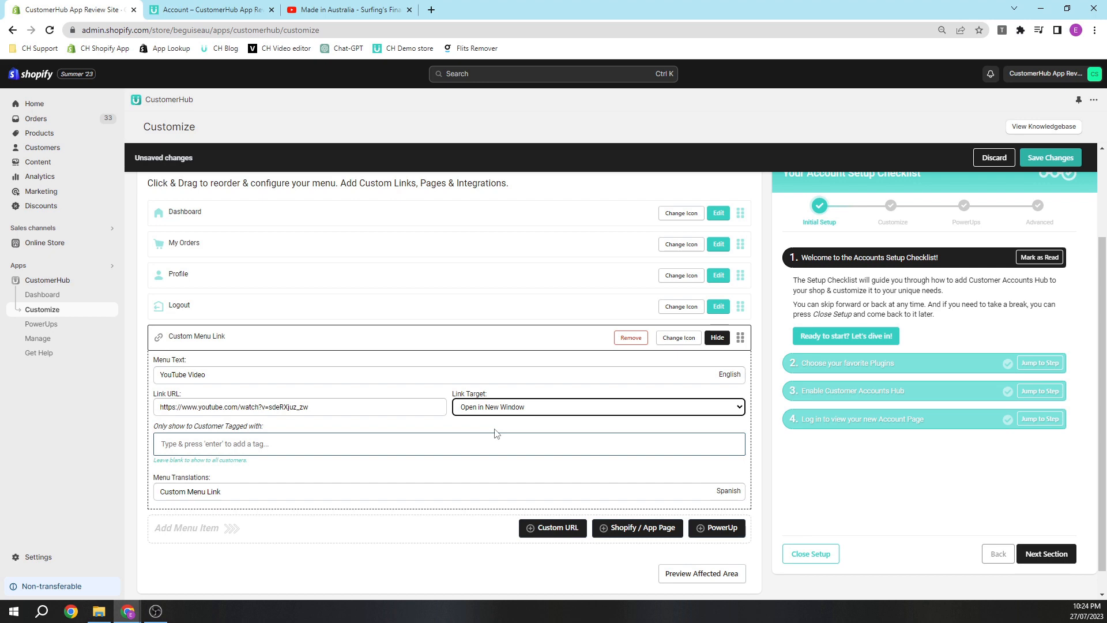
# Change the YouTube Video menu item's icon to the video camera
pyautogui.click(691, 342)
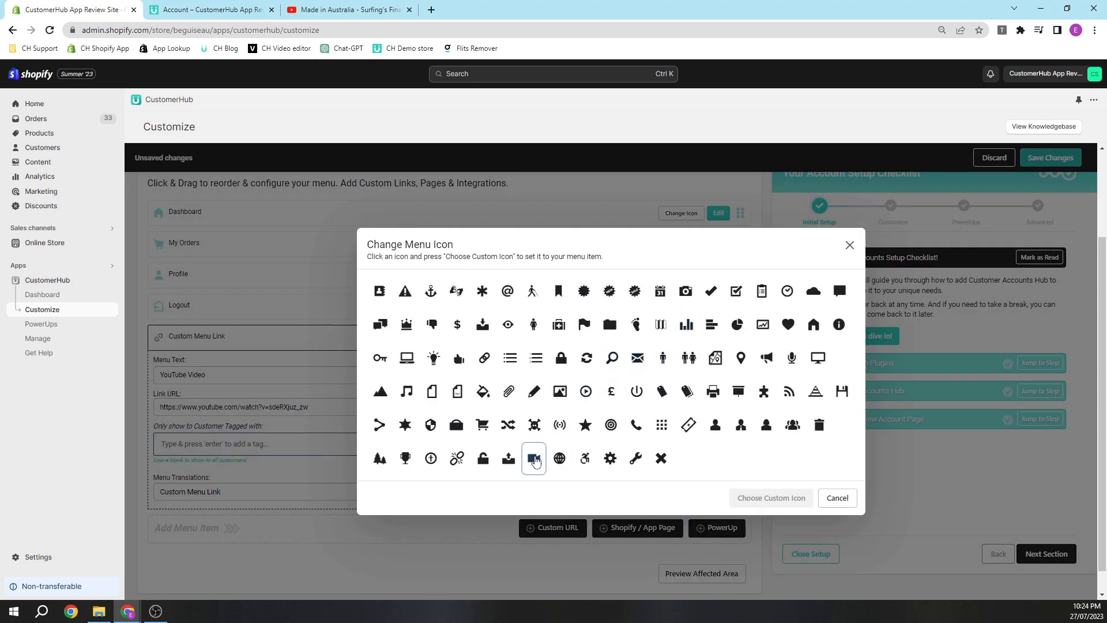
pyautogui.click(535, 459)
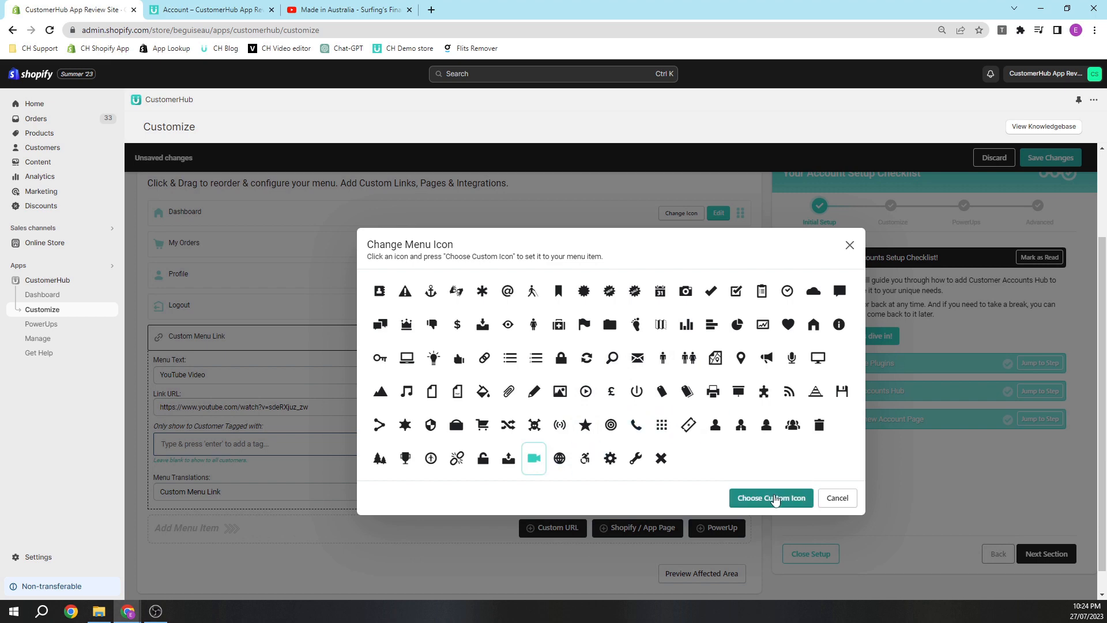
pyautogui.click(775, 500)
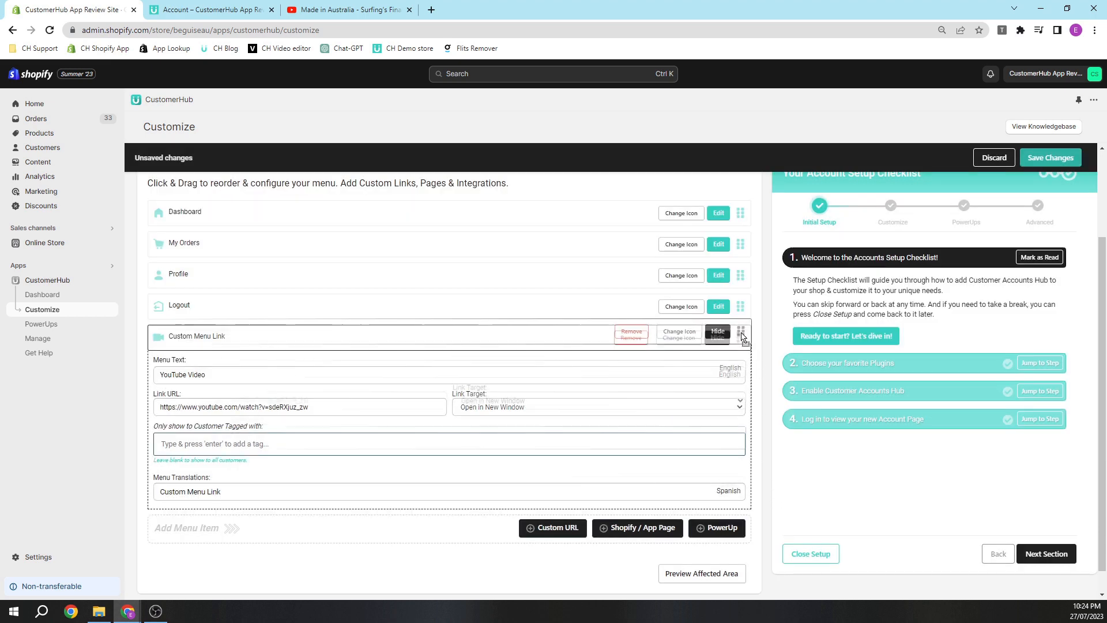
# Move the YouTube Video item above Logout in the account menu and save the changes
pyautogui.moveTo(742, 337); pyautogui.dragTo(743, 316)
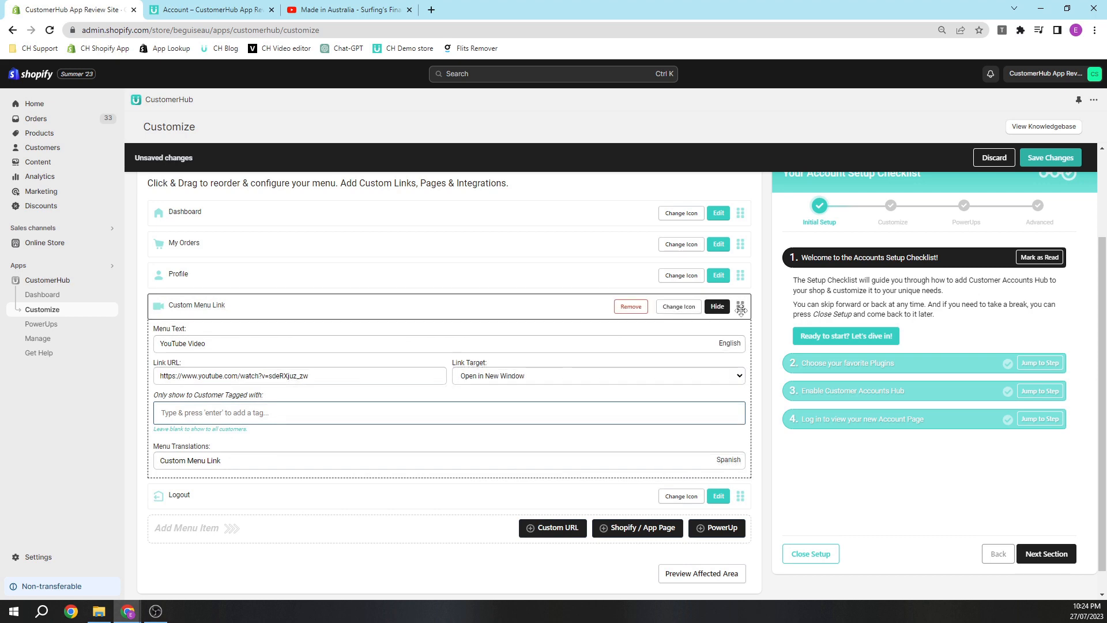
pyautogui.click(1050, 158)
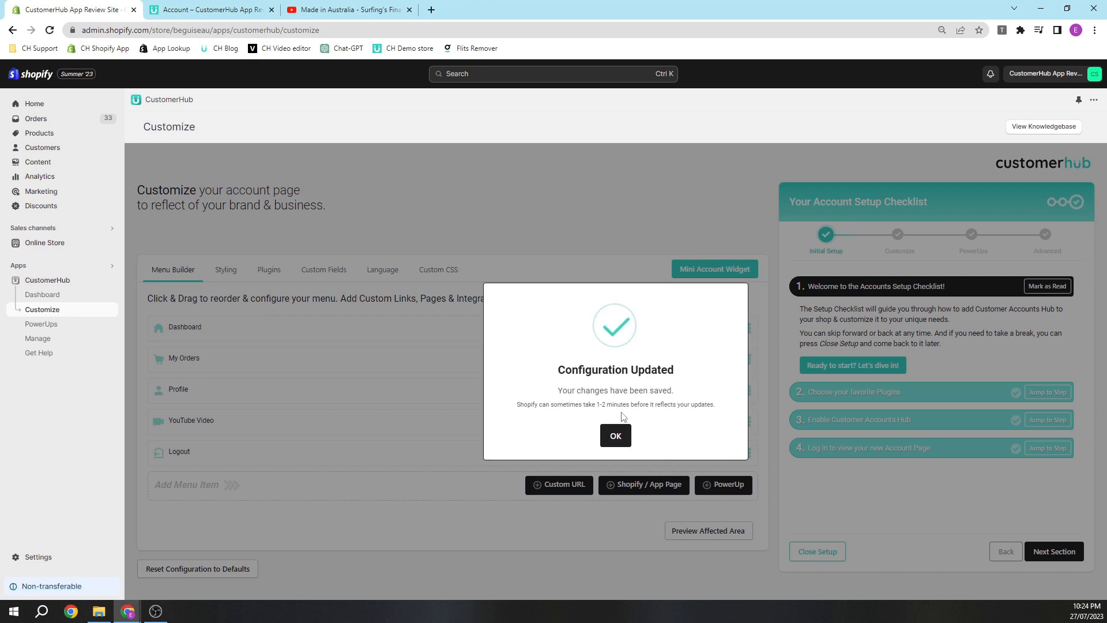
pyautogui.click(621, 438)
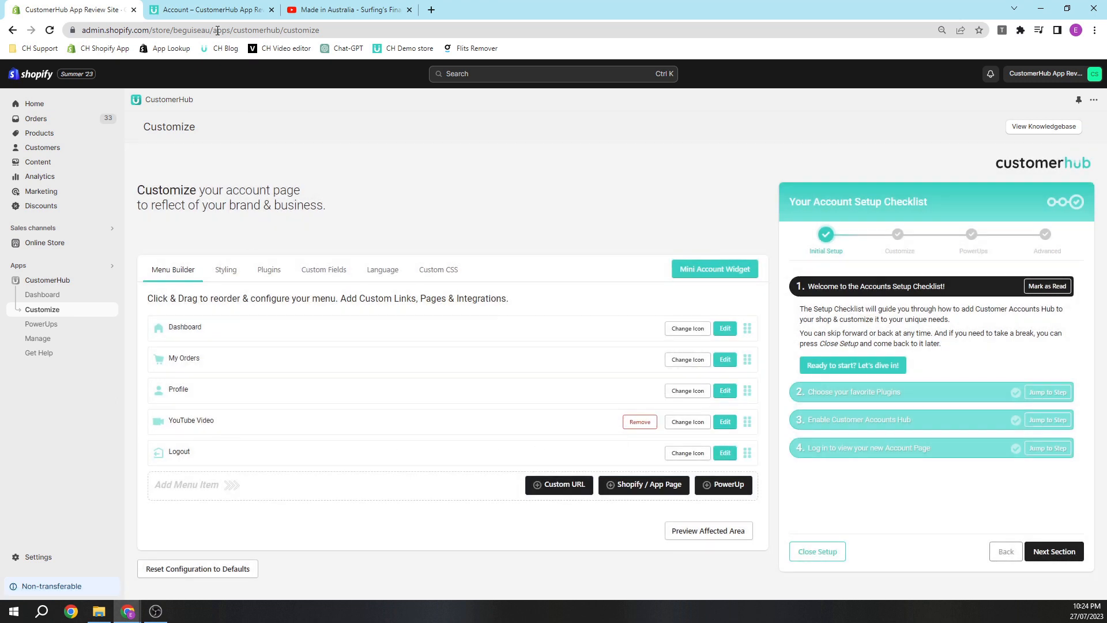
# Reload the store's account page, test its YouTube Video link, and close the video page it opens
pyautogui.click(192, 12)
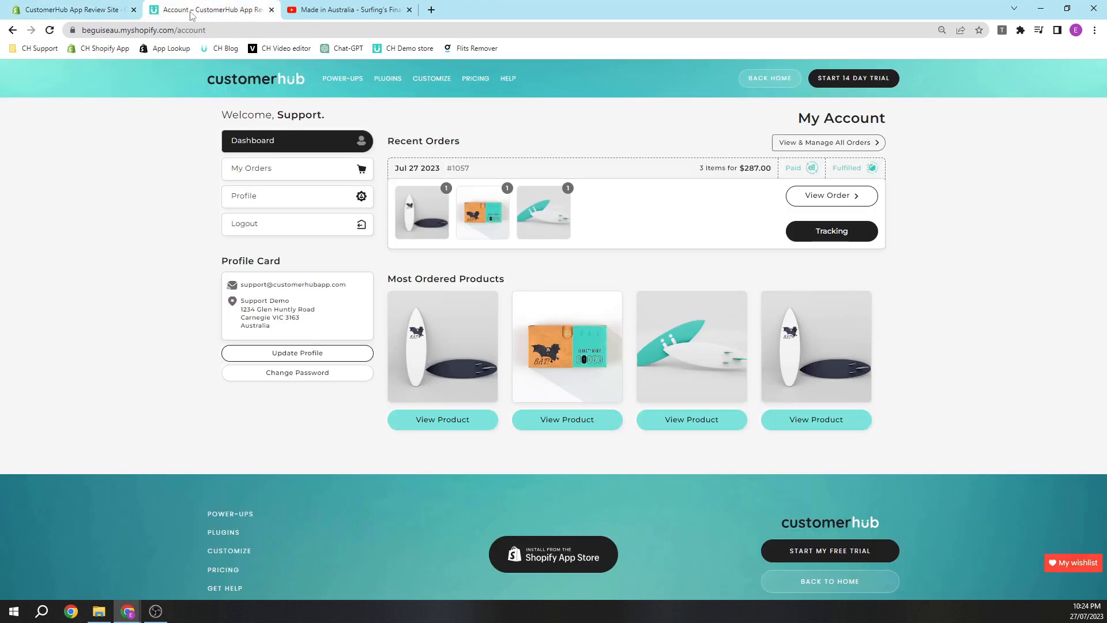
pyautogui.click(50, 34)
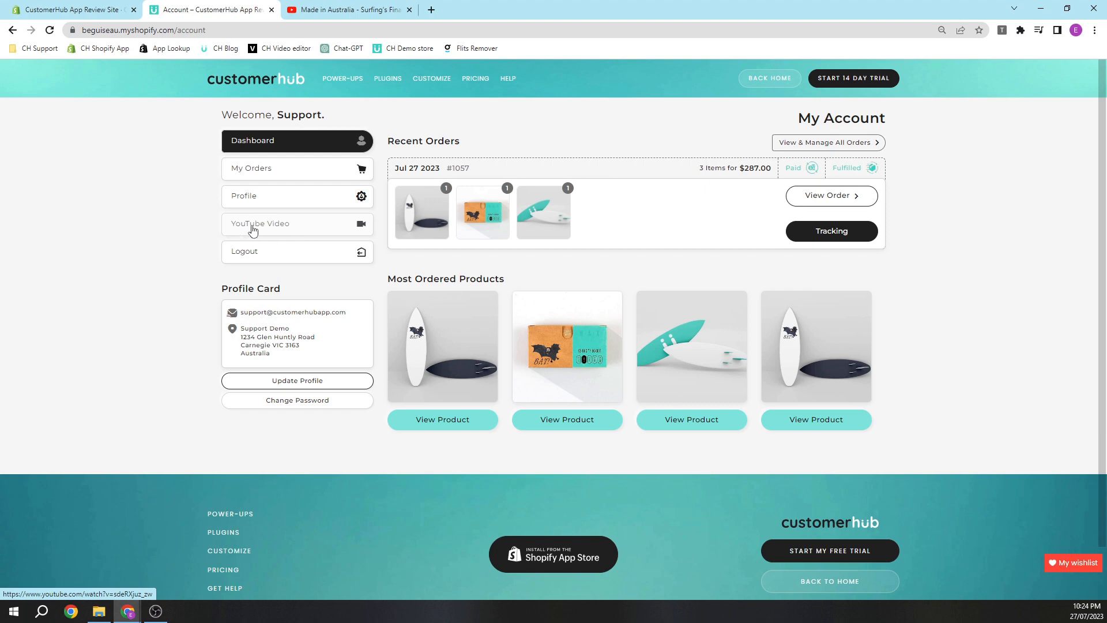
pyautogui.click(297, 231)
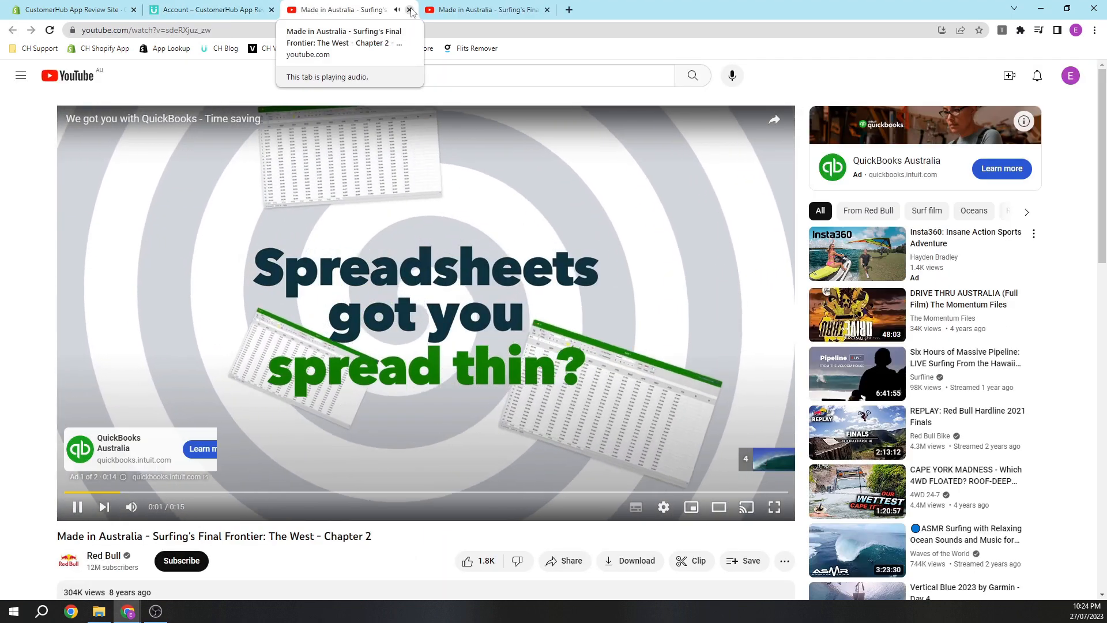
pyautogui.click(409, 10)
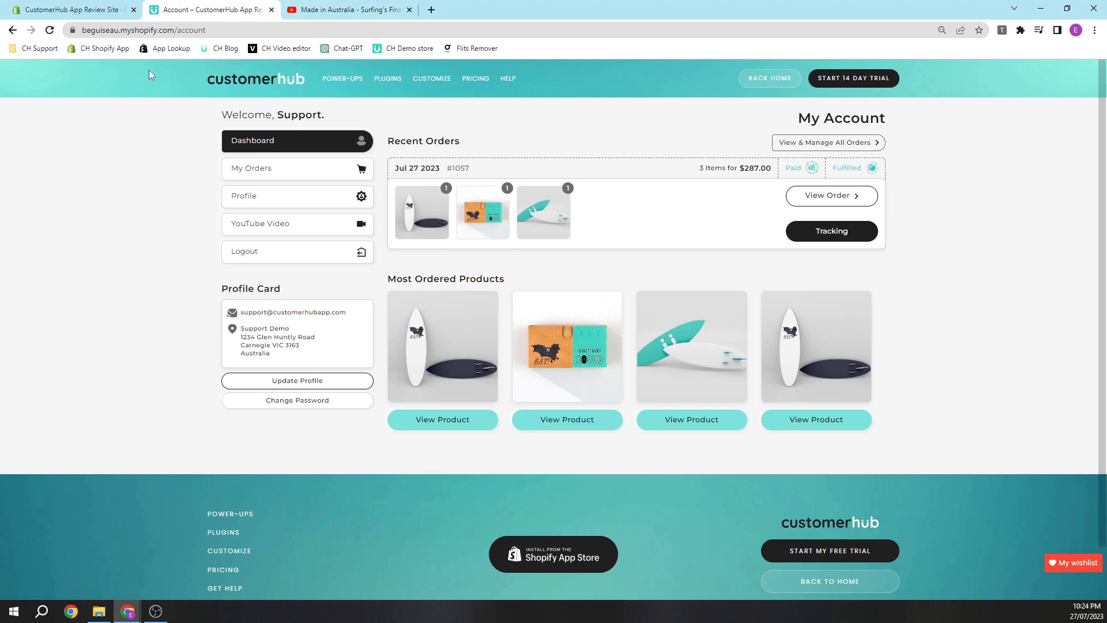
# Add a Shopify / App Page item to the account menu on the Customize page and move it directly above YouTube Video
pyautogui.click(90, 5)
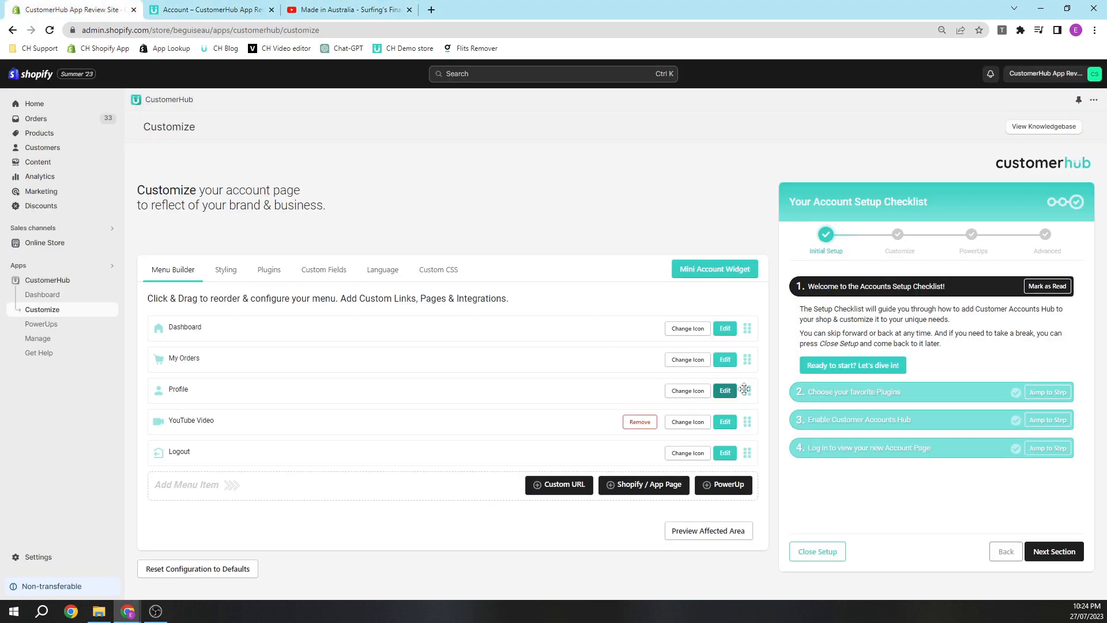
pyautogui.moveTo(748, 420)
pyautogui.mouseDown()
pyautogui.moveTo(751, 327)
pyautogui.moveTo(755, 435)
pyautogui.moveTo(752, 381)
pyautogui.moveTo(755, 425)
pyautogui.mouseUp()
pyautogui.click(644, 491)
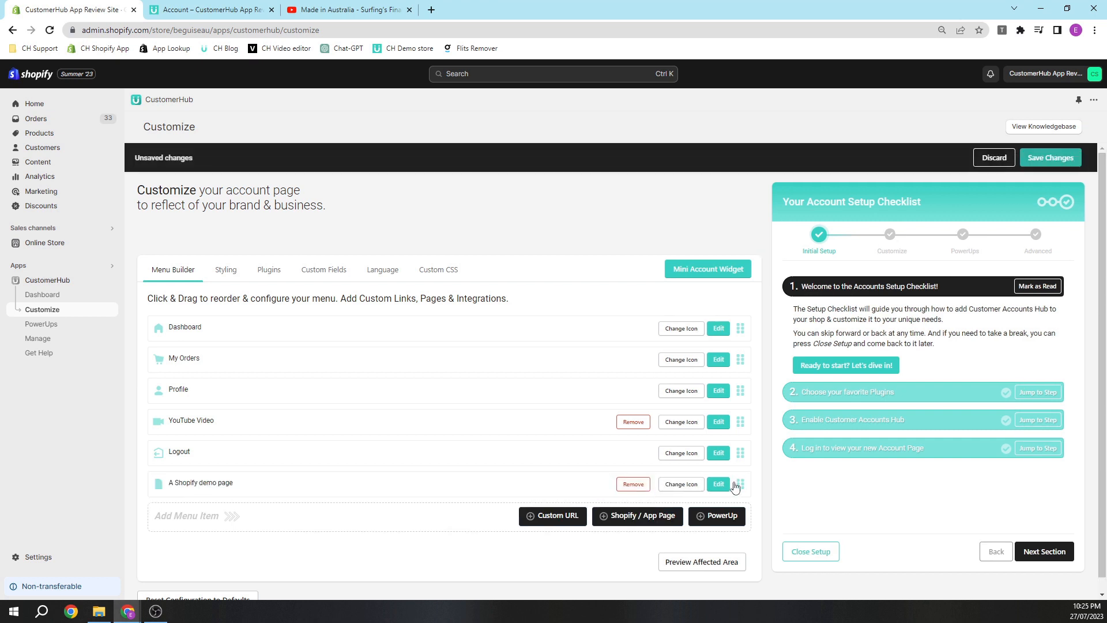
pyautogui.moveTo(740, 484); pyautogui.dragTo(738, 422)
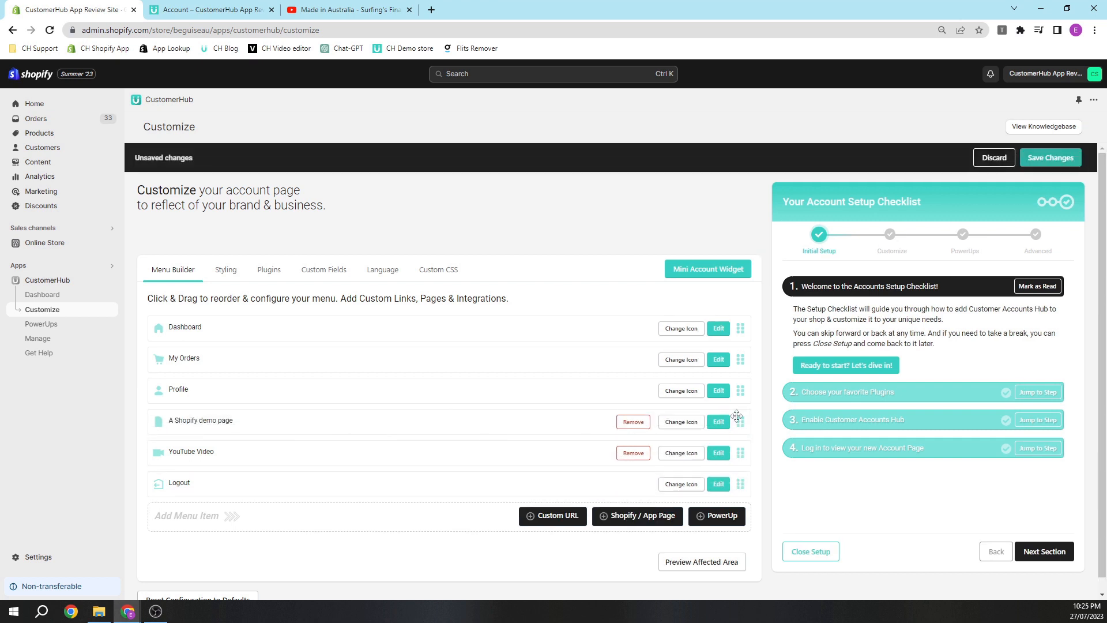
# Open the new page item's settings, browse the available Shopify pages and select "A Shopify demo page"
pyautogui.click(718, 422)
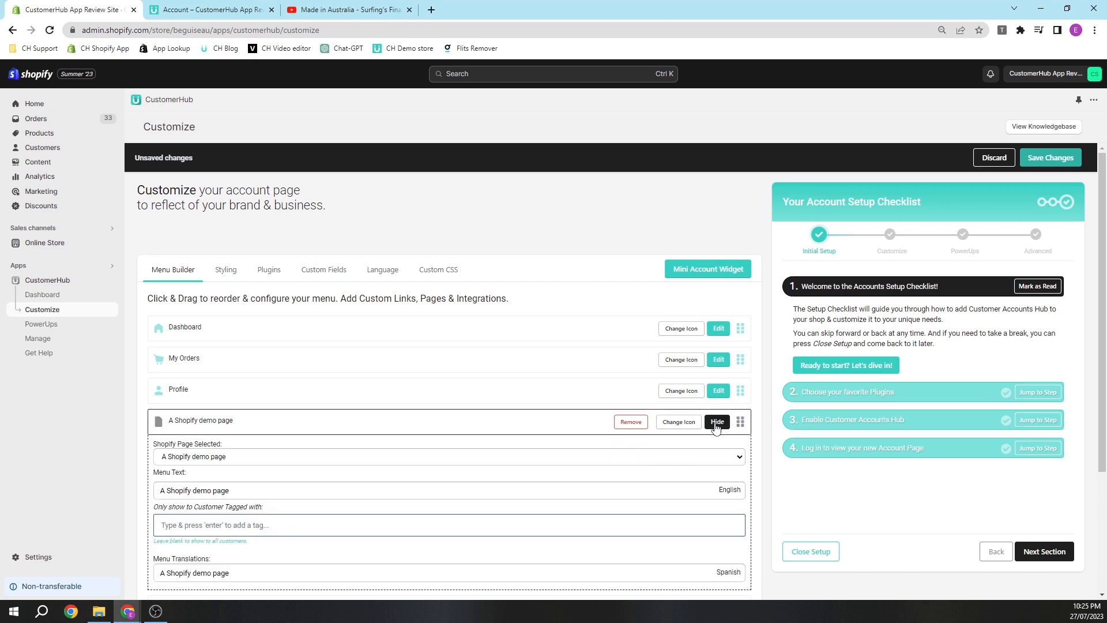
pyautogui.scroll(-2, 604, 390)
pyautogui.click(536, 341)
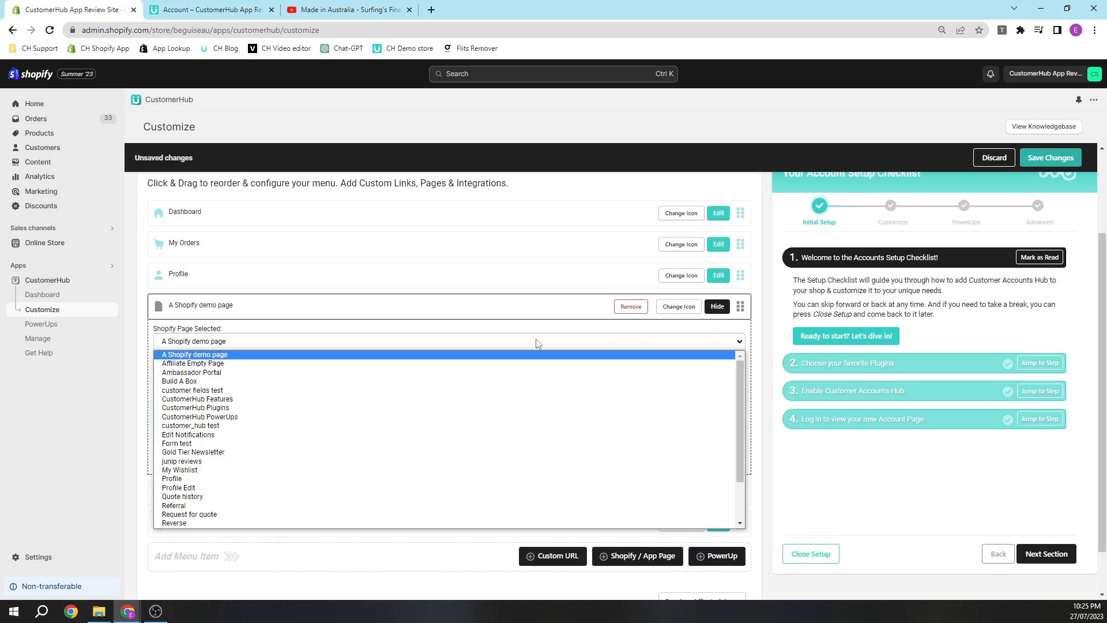
pyautogui.scroll(-2, 529, 465)
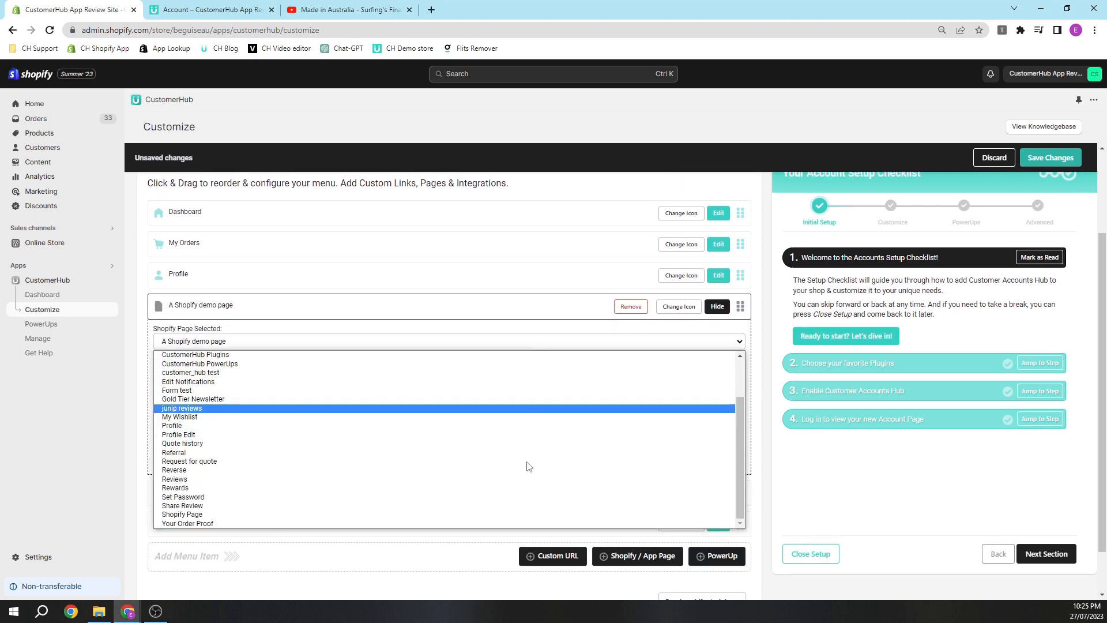
pyautogui.scroll(2, 529, 466)
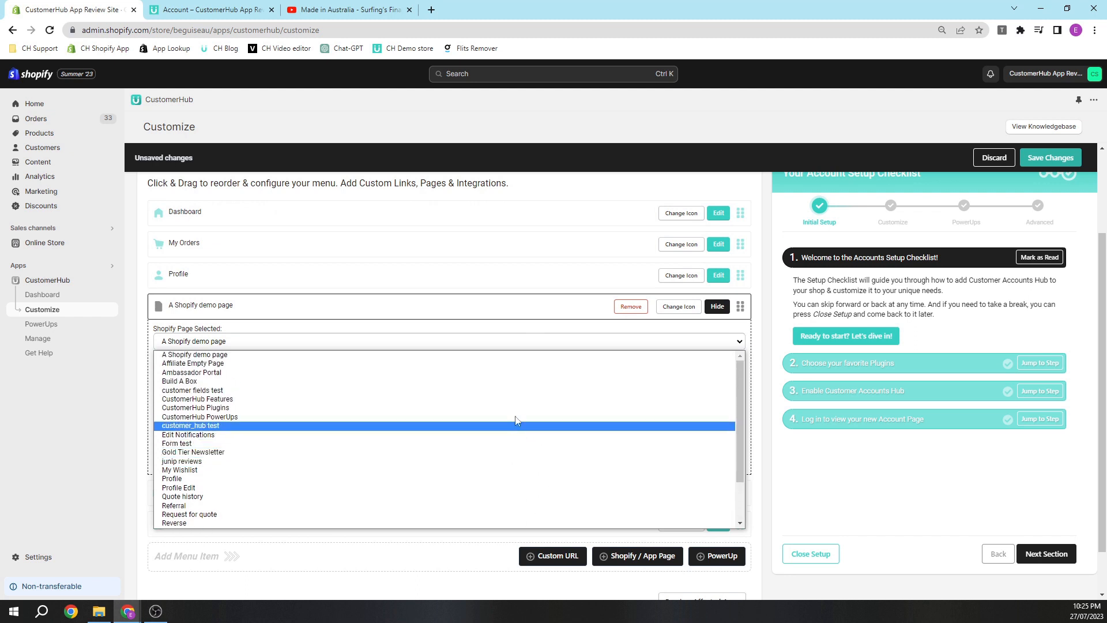
pyautogui.click(511, 354)
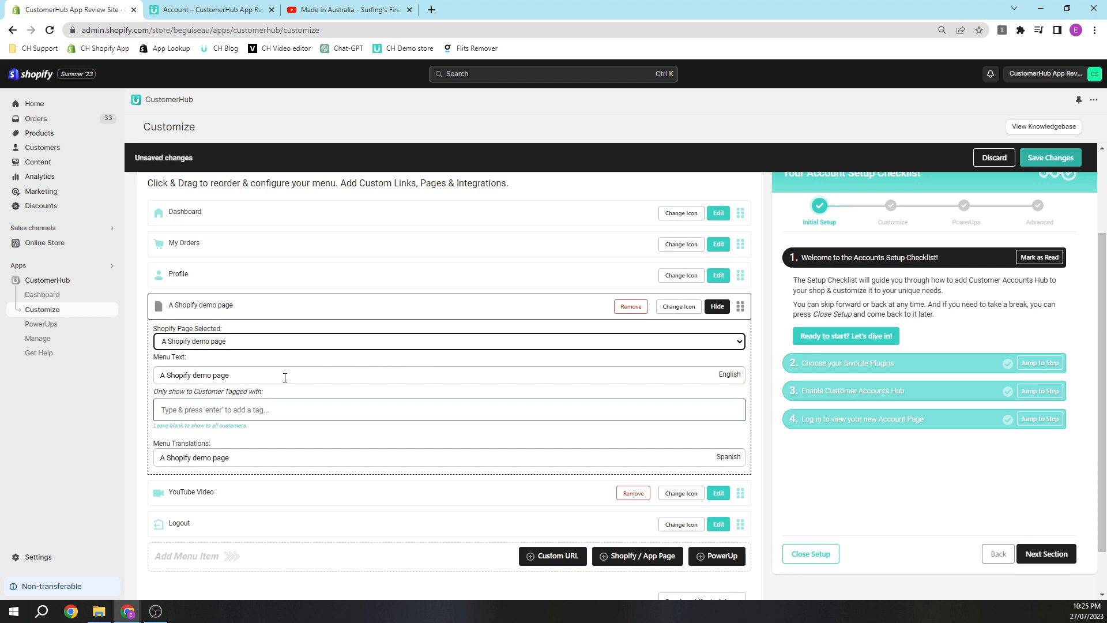
pyautogui.click(261, 375)
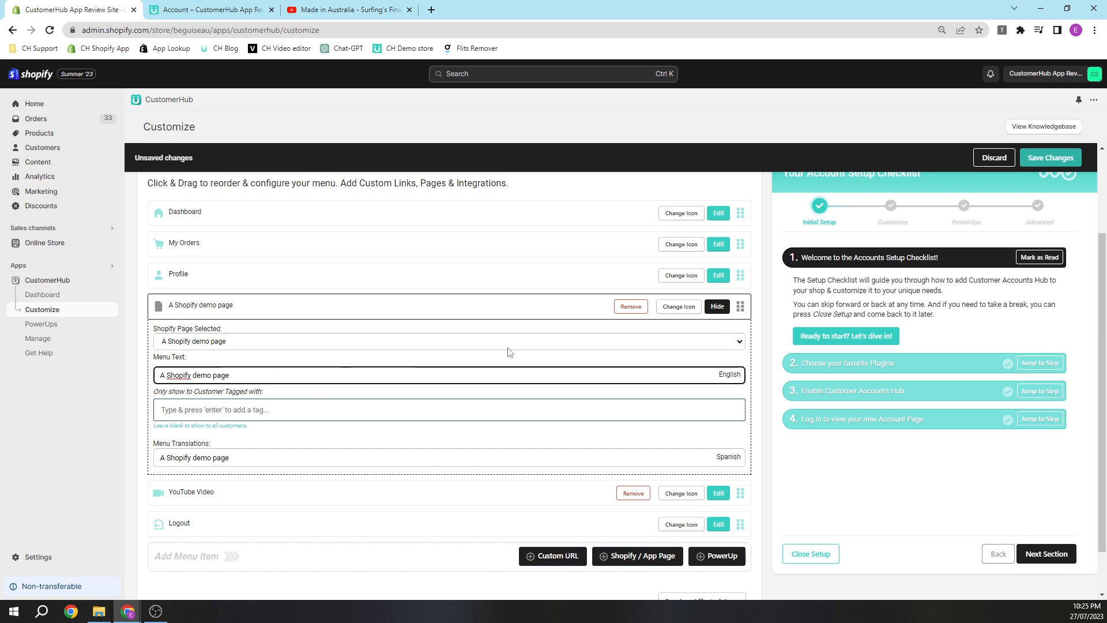
# Change the A Shopify demo page item's icon to the outlined blank page and save the menu changes
pyautogui.click(676, 312)
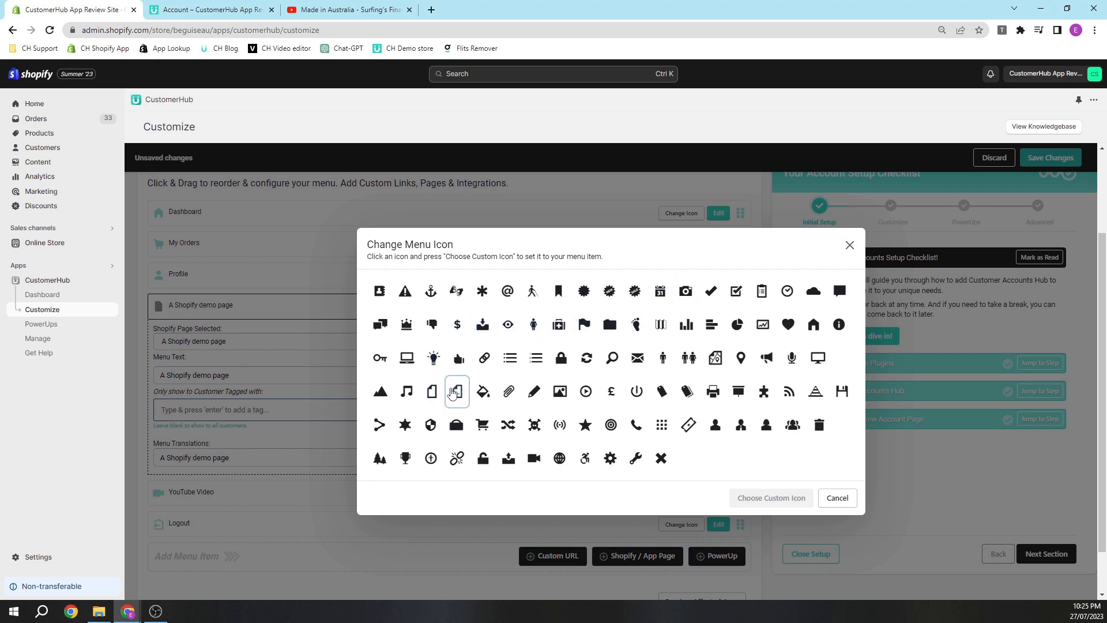
pyautogui.click(439, 393)
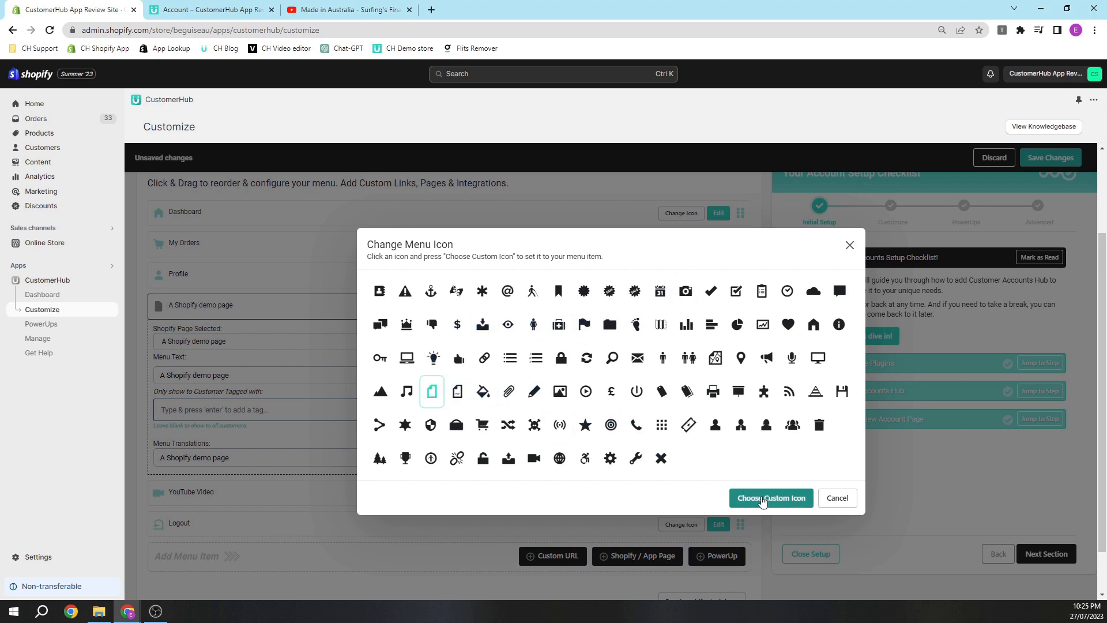
pyautogui.click(759, 499)
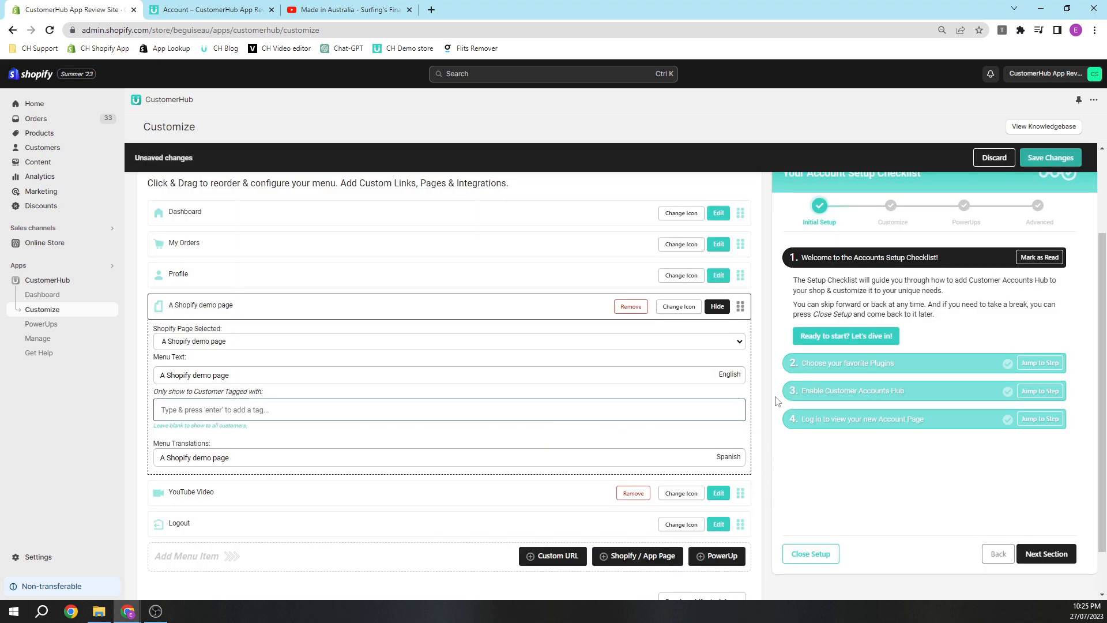
pyautogui.click(1040, 158)
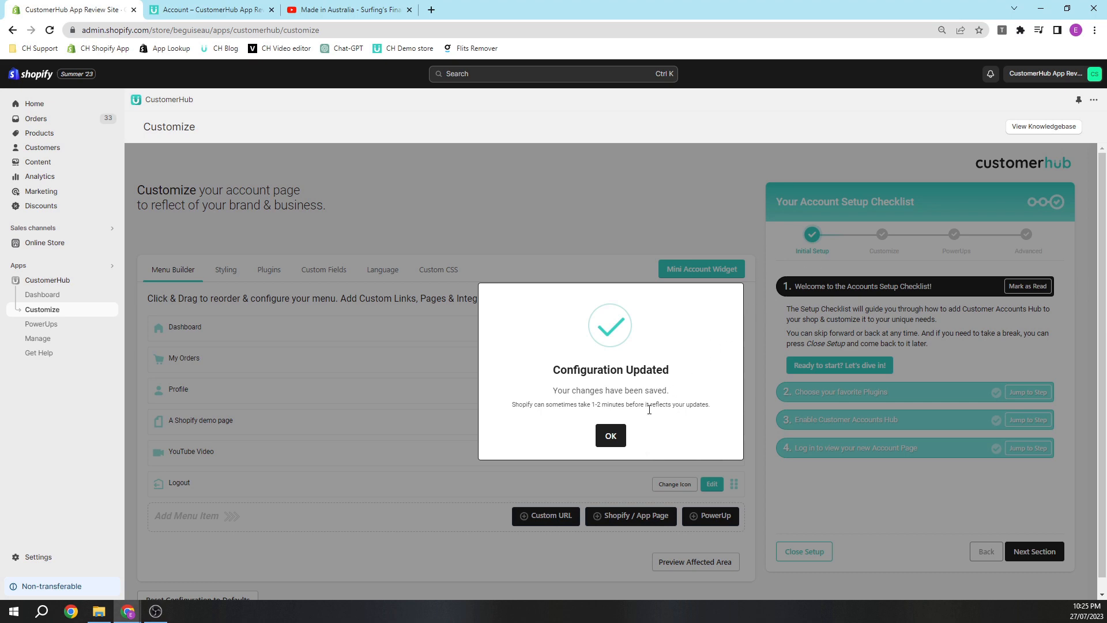
pyautogui.click(611, 436)
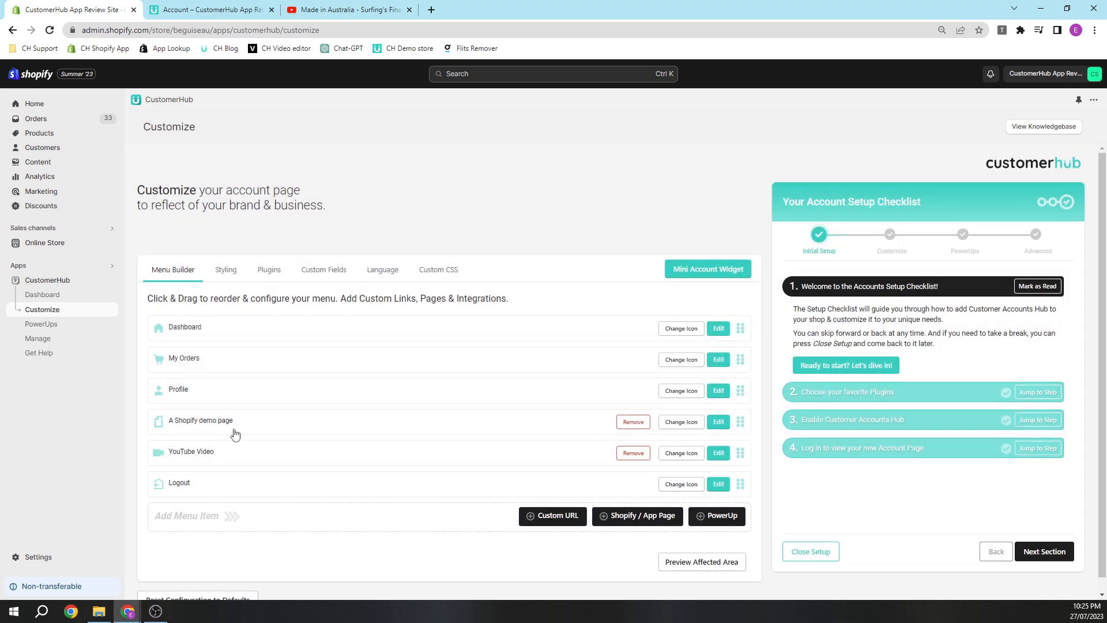
# Reload the store's account page and view A Shopify demo page from the account menu
pyautogui.click(209, 16)
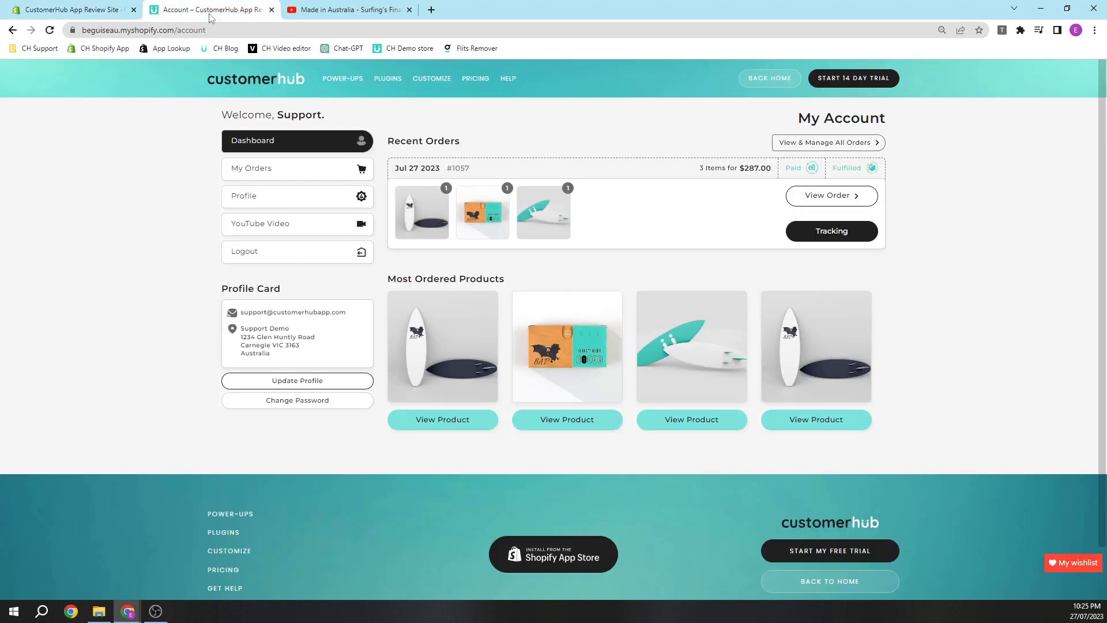
pyautogui.click(50, 31)
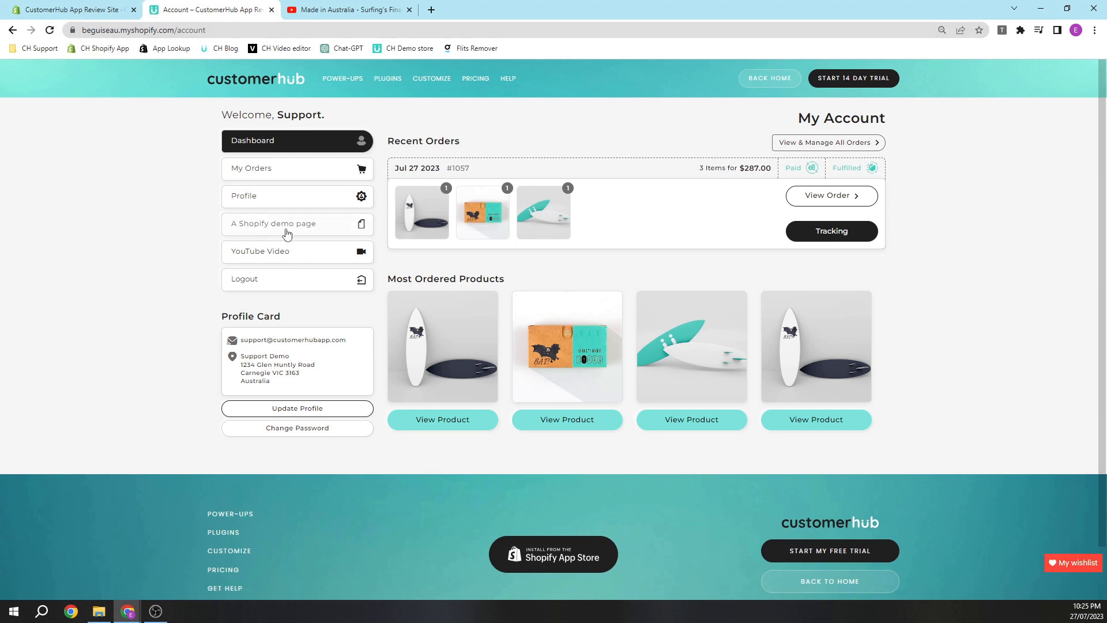
pyautogui.click(300, 230)
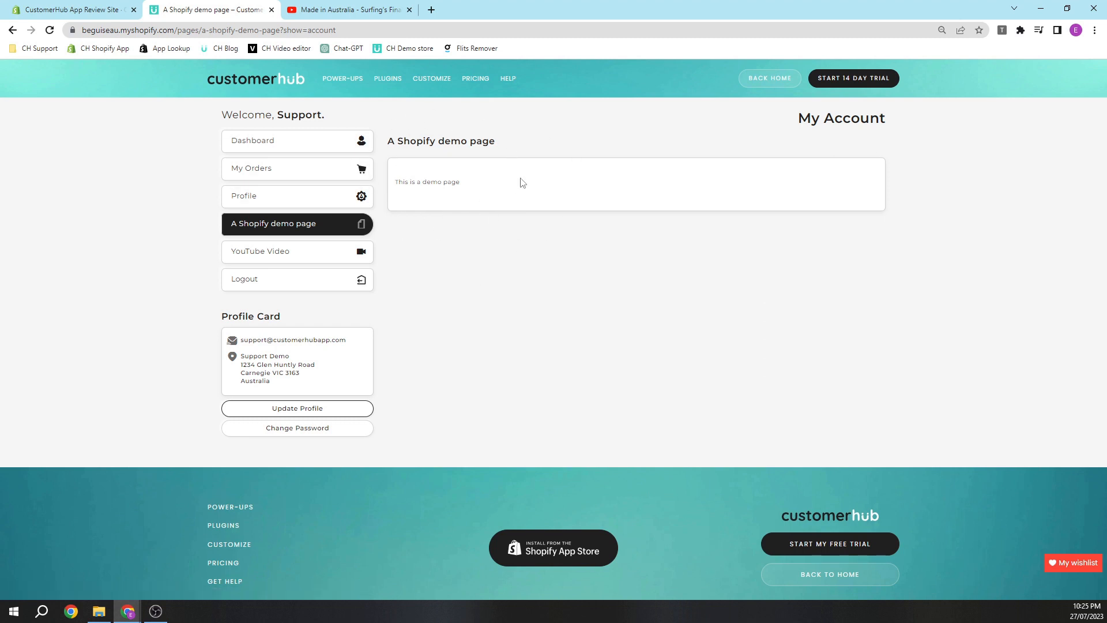
# Return to the CustomerHub admin and search its Shopify App PowerUps for "recharge"
pyautogui.click(80, 14)
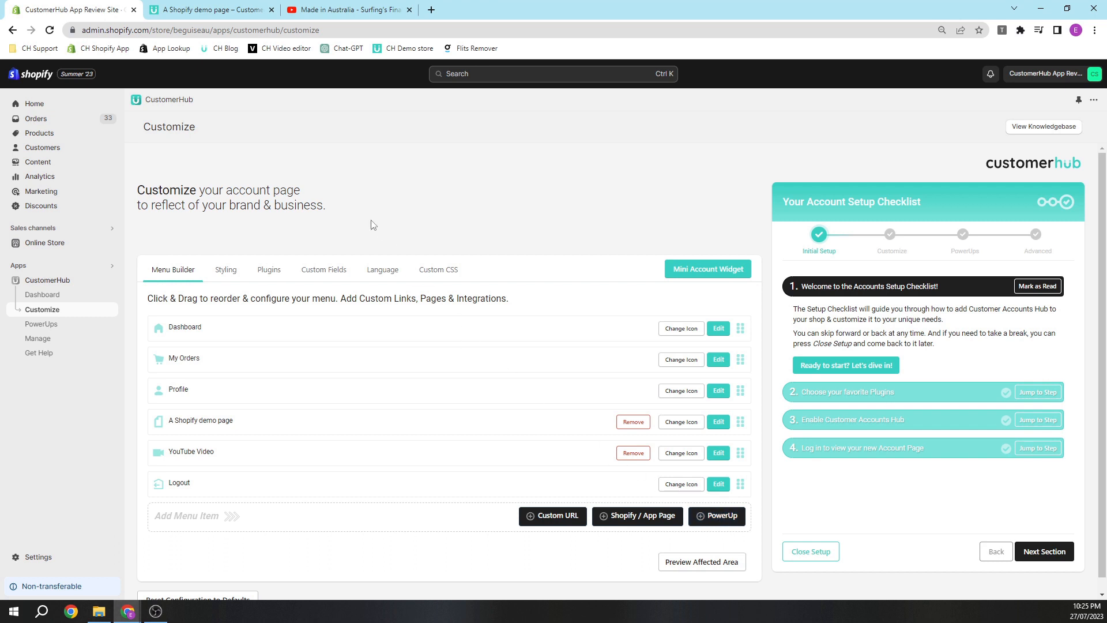
pyautogui.click(57, 331)
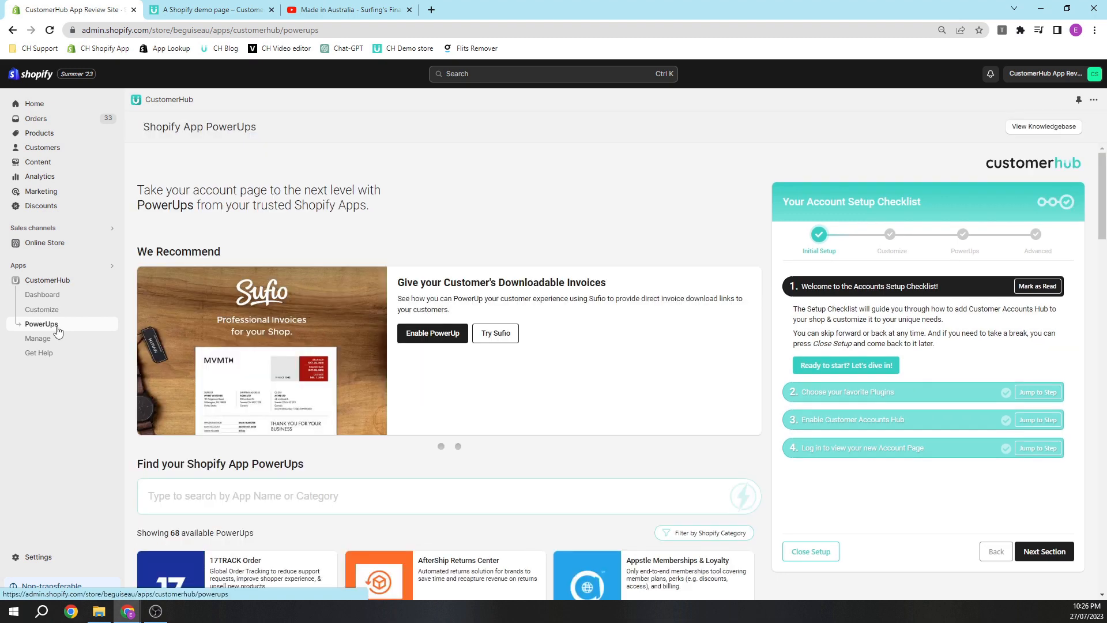
pyautogui.scroll(-2, 193, 360)
pyautogui.click(222, 381)
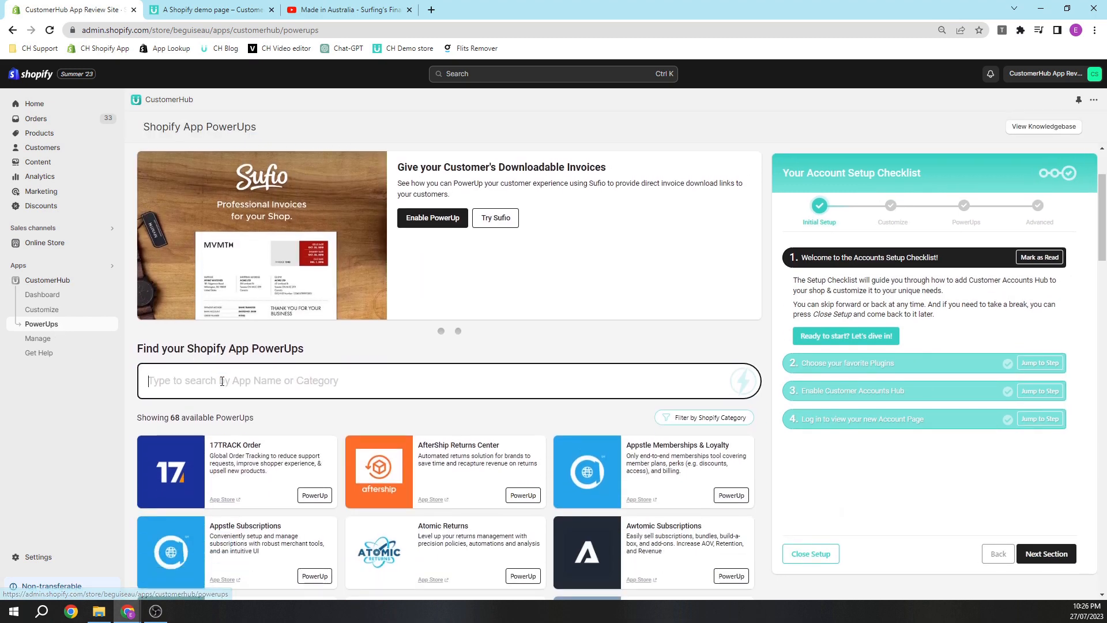
pyautogui.write('recharge')
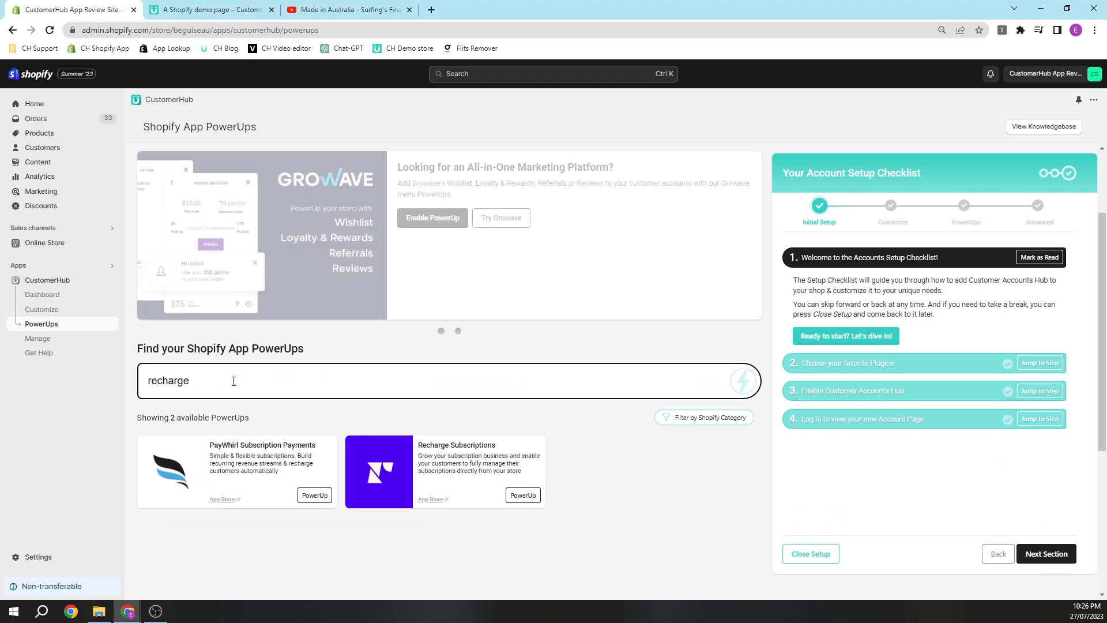
# Enable the Account Menu PowerUp for Recharge Subscriptions, save it and add it to the account menu
pyautogui.click(523, 496)
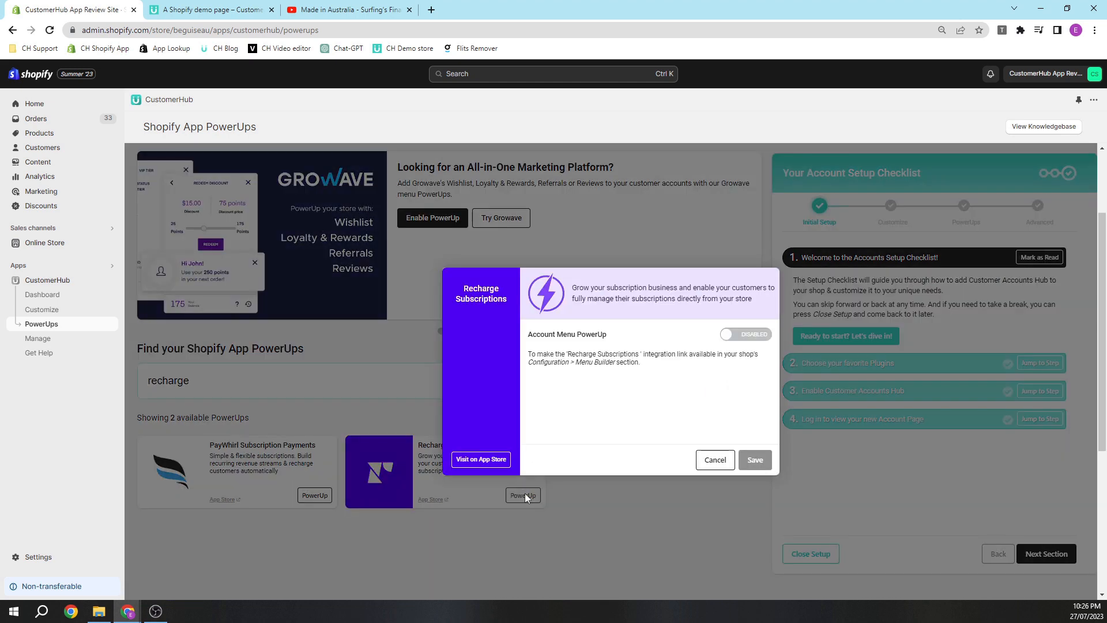
pyautogui.click(752, 336)
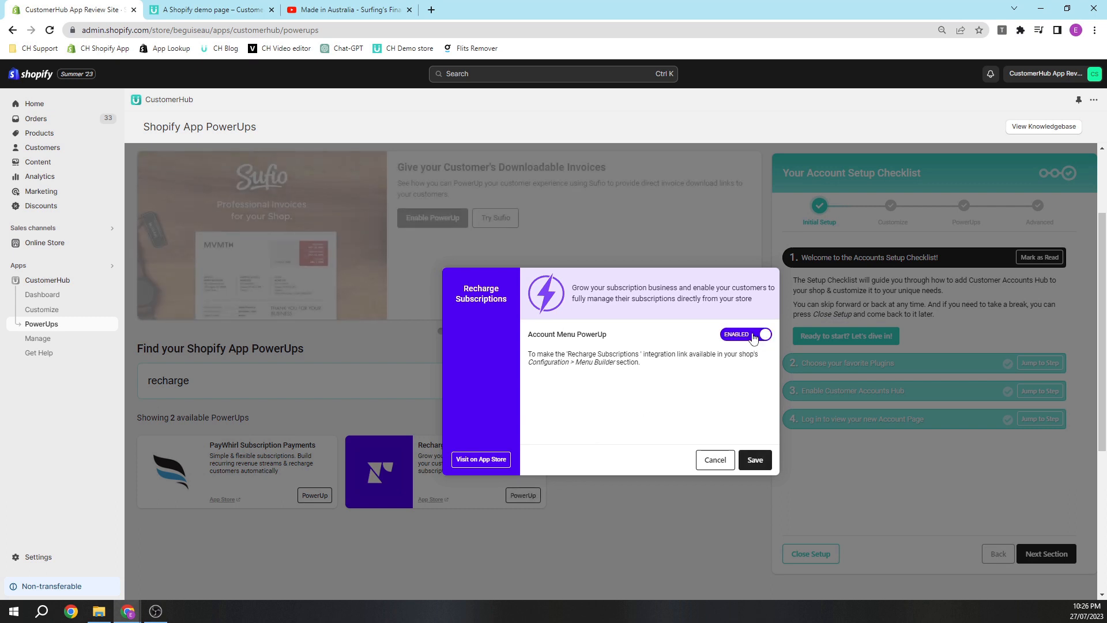
pyautogui.click(756, 461)
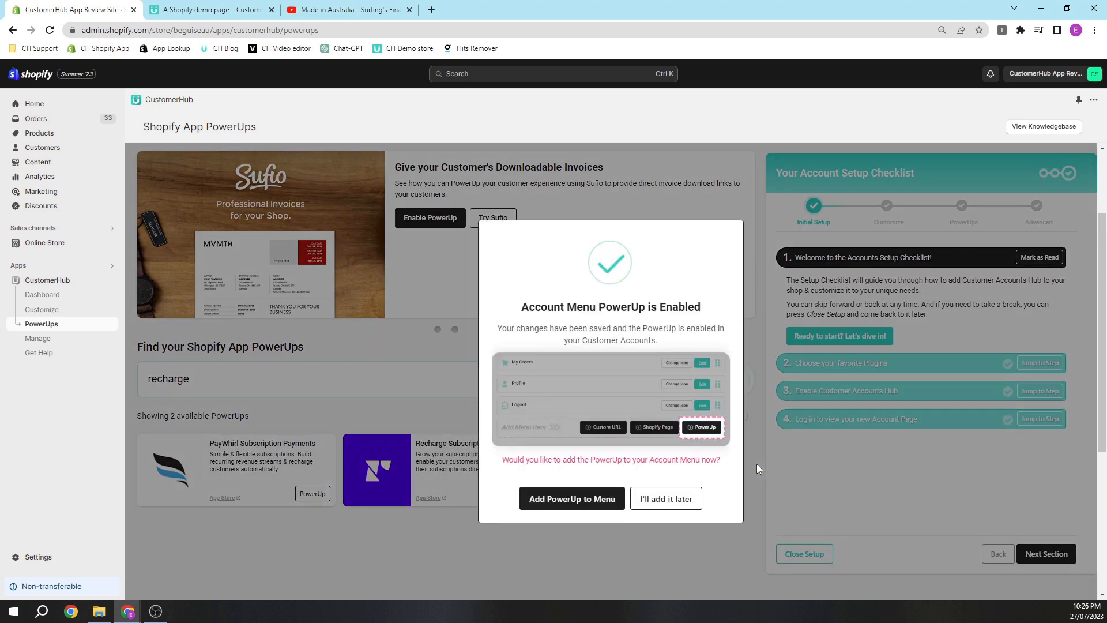
pyautogui.click(573, 499)
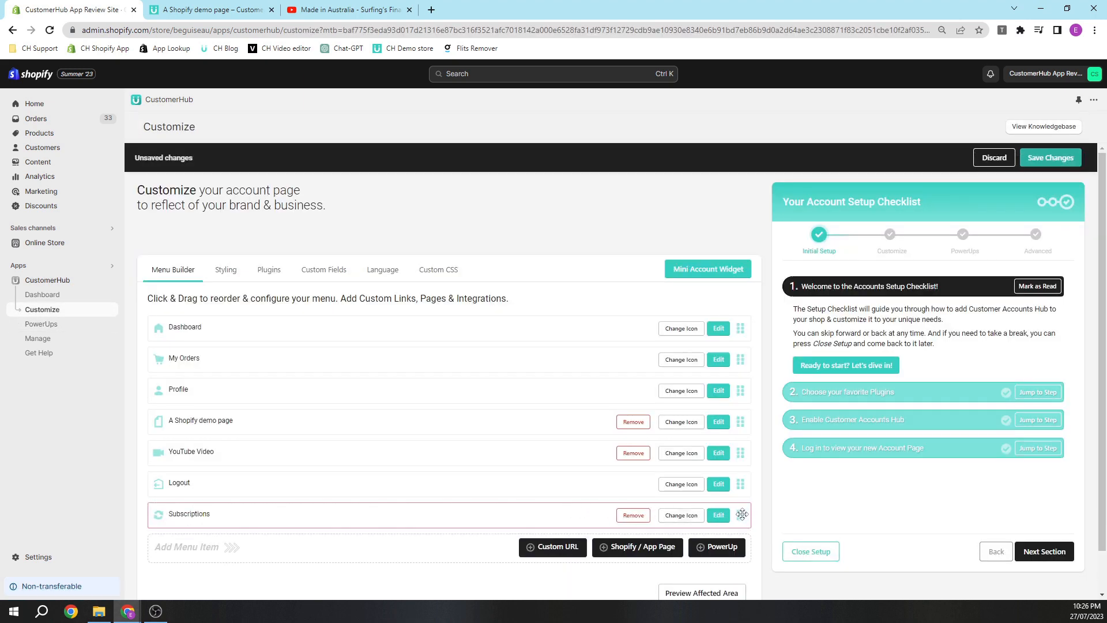
# Move the Subscriptions item directly below Profile in the account menu and save the changes
pyautogui.moveTo(740, 515); pyautogui.dragTo(733, 420)
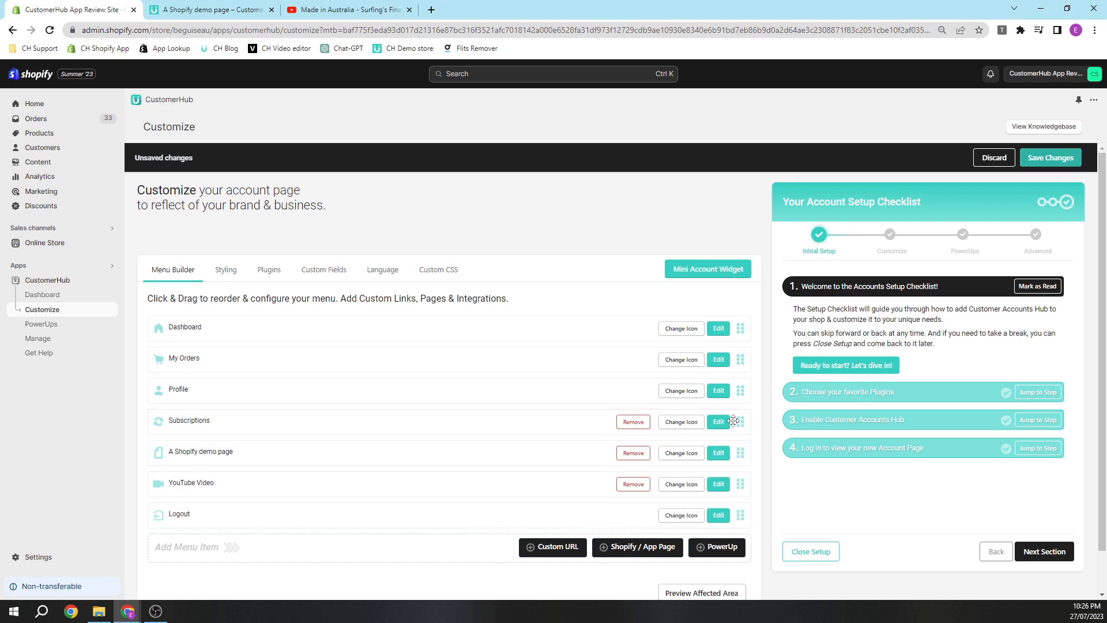
pyautogui.click(1032, 158)
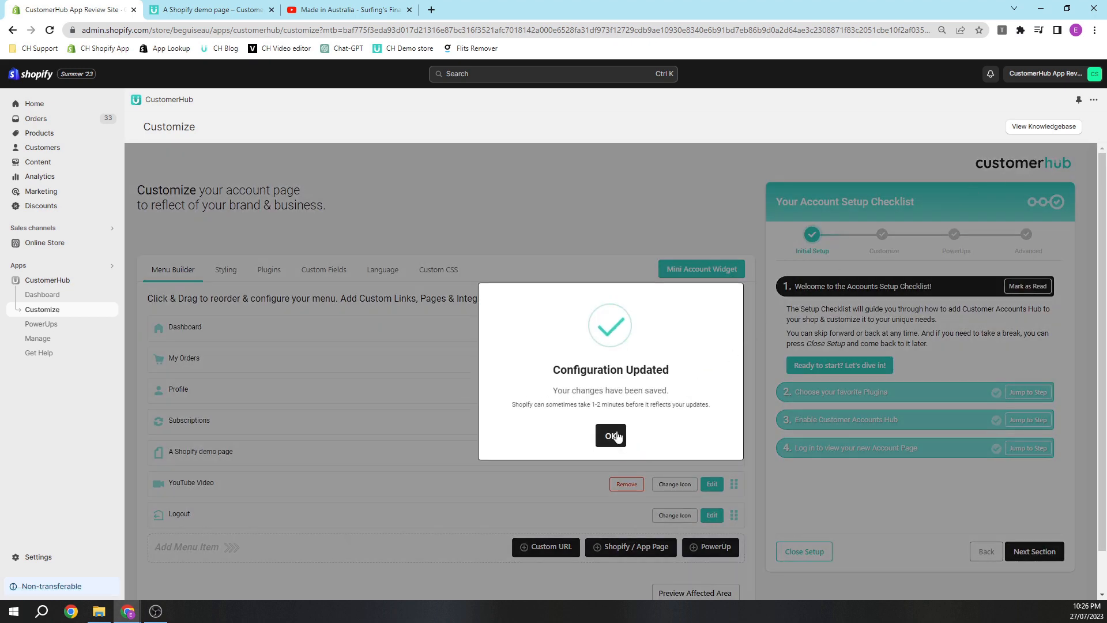
pyautogui.click(611, 435)
# Reload the store's account page to check the Subscriptions menu item and return to the CustomerHub admin
pyautogui.click(213, 10)
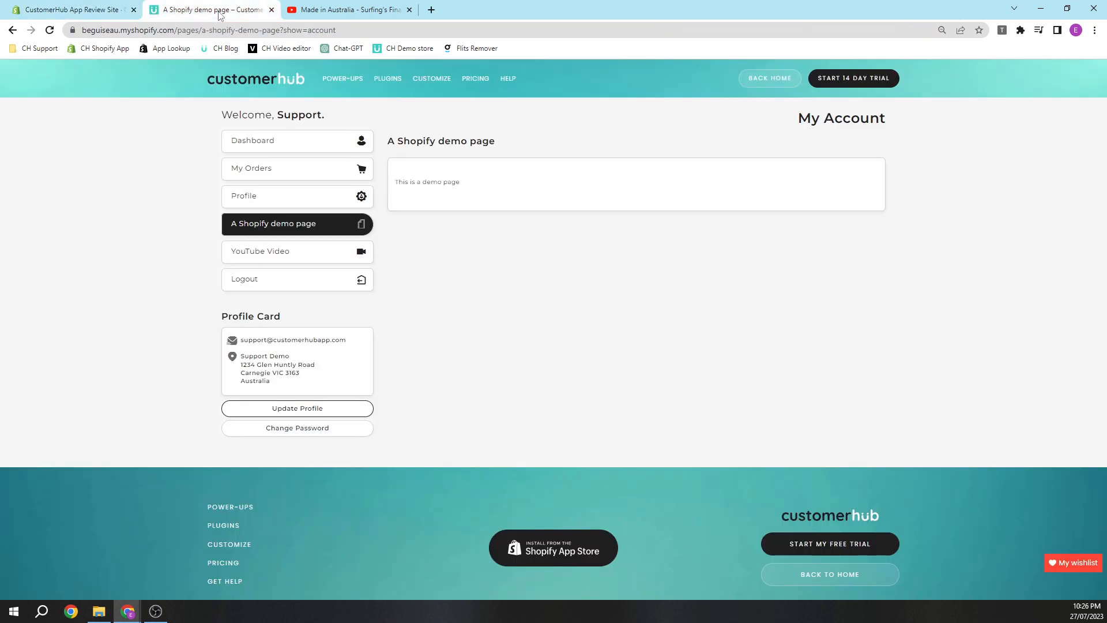
pyautogui.click(49, 30)
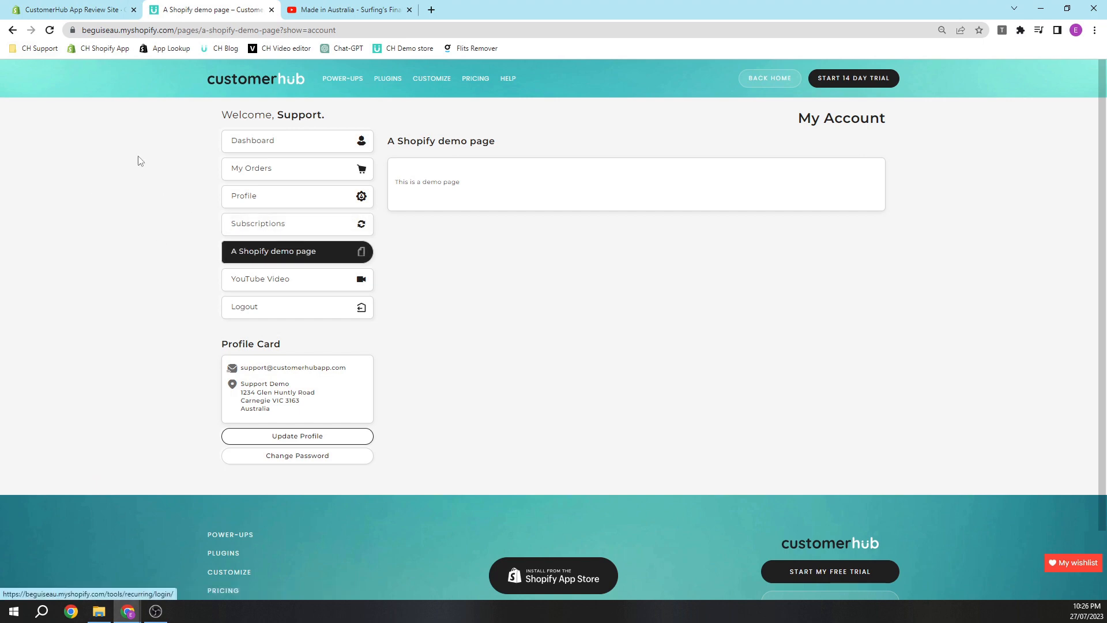
pyautogui.click(75, 13)
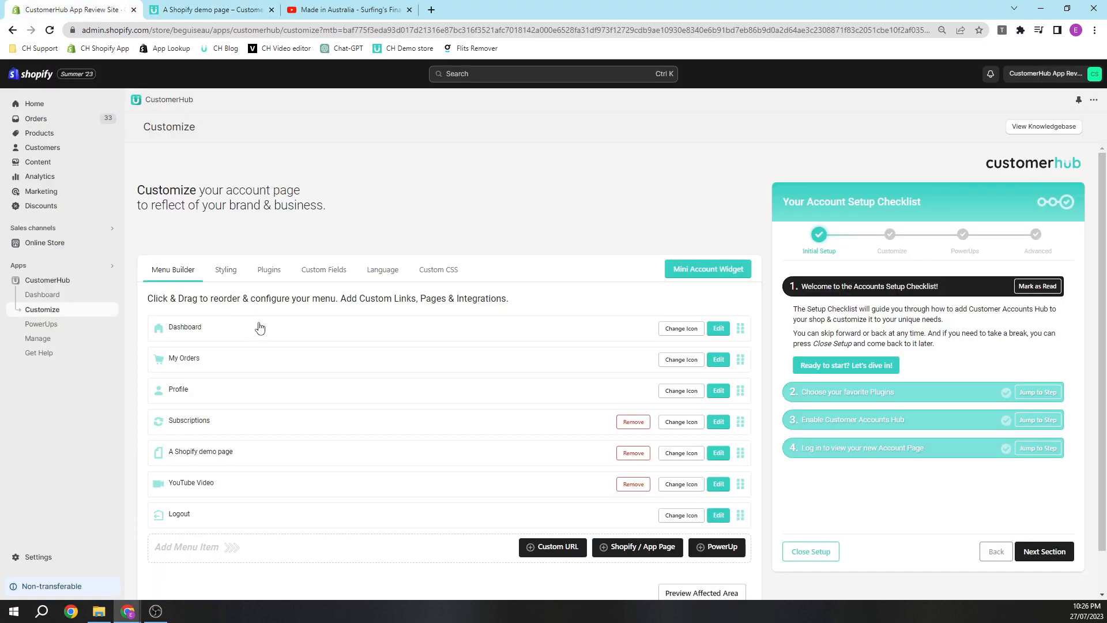
# Remove the Subscriptions item from the account menu and save the changes
pyautogui.click(629, 422)
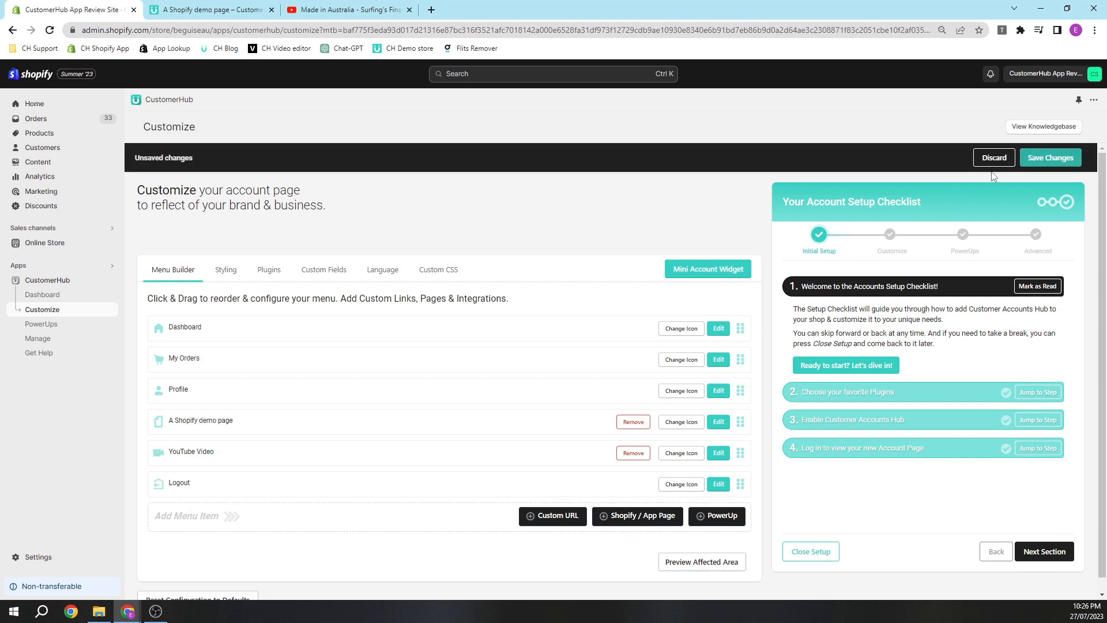
pyautogui.click(1035, 157)
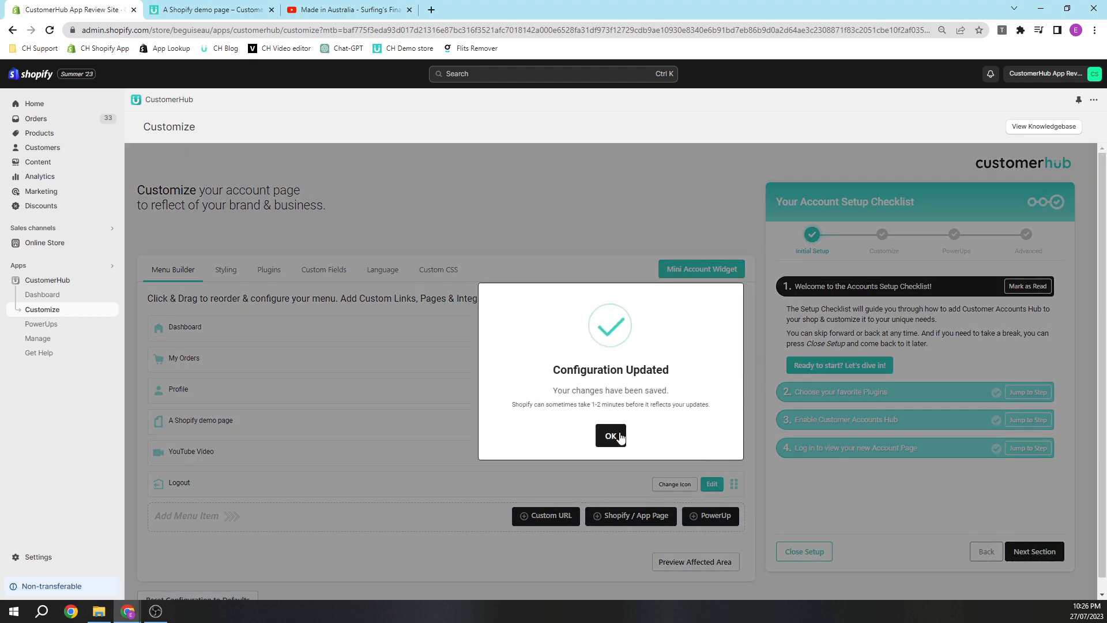
pyautogui.click(620, 438)
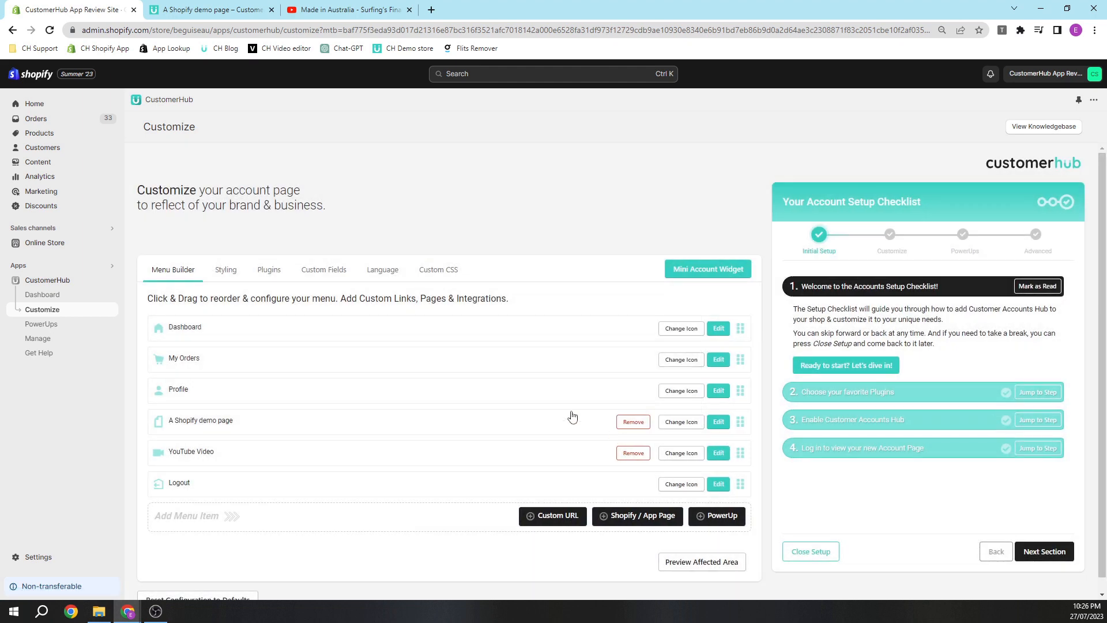
# Add the Subscriptions PowerUp back to the account menu, place it directly below Profile and save the changes
pyautogui.click(705, 501)
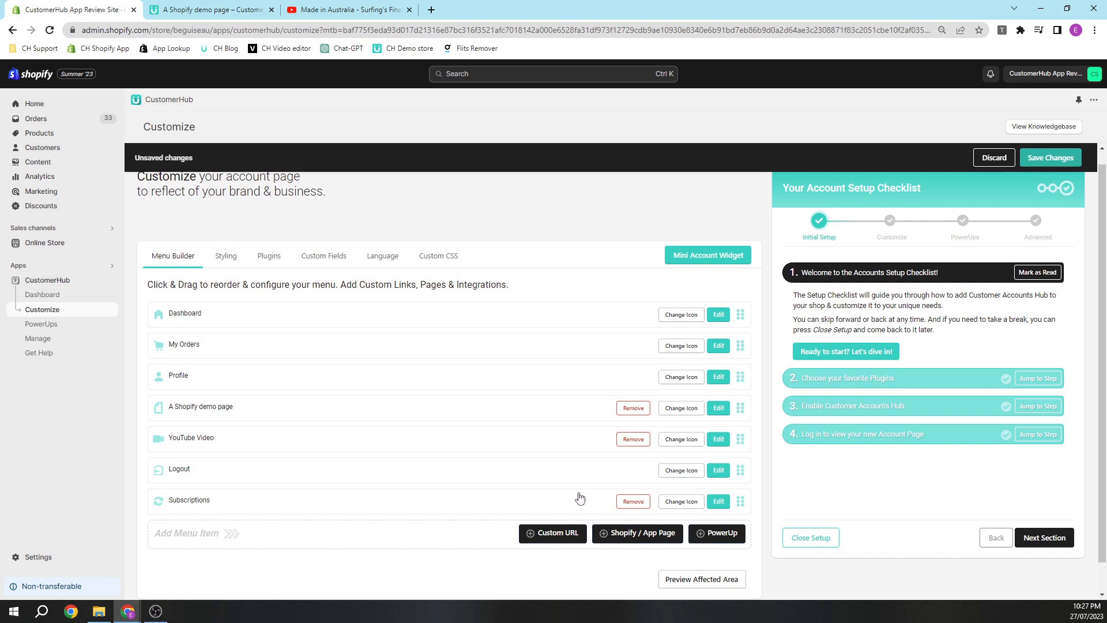
pyautogui.moveTo(740, 501); pyautogui.dragTo(737, 406)
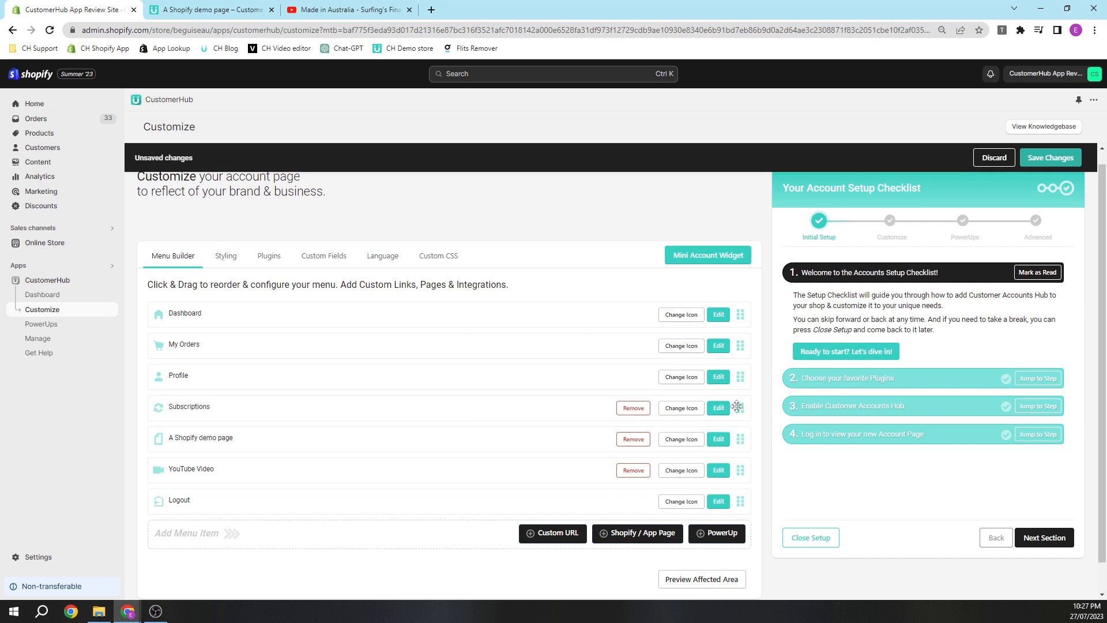
pyautogui.click(1041, 156)
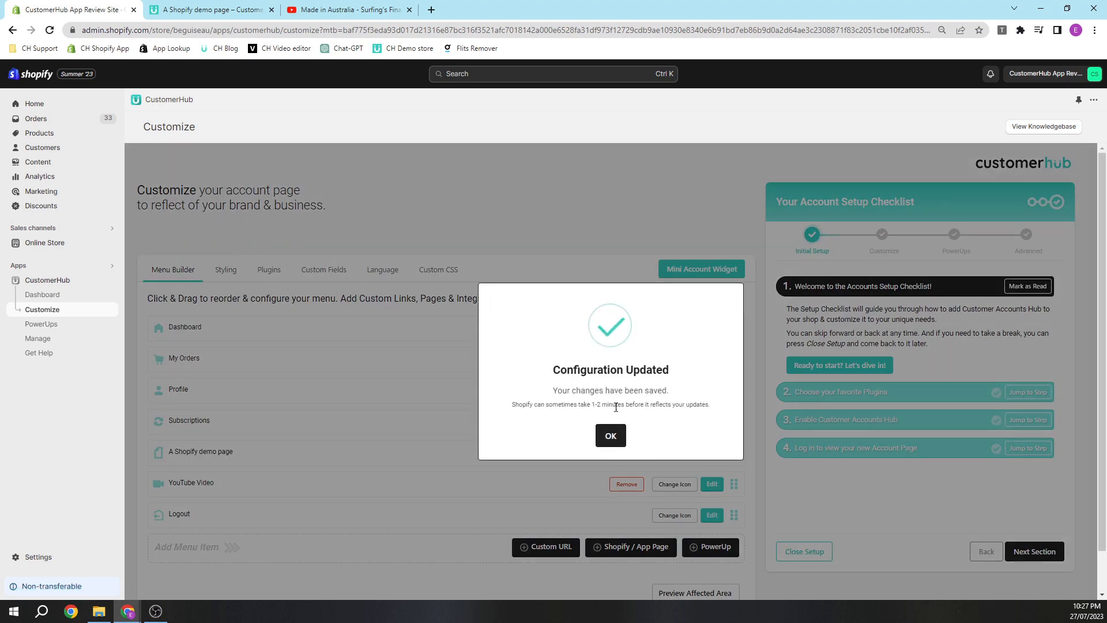
pyautogui.click(609, 438)
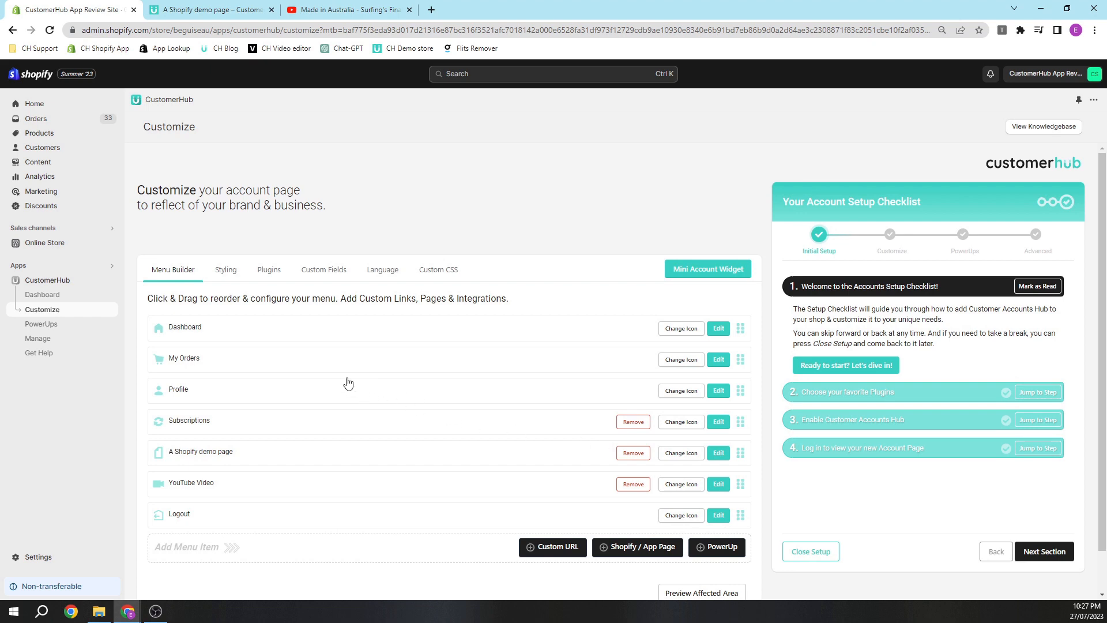
# Search the Shopify App PowerUps for "return" and browse the matching apps
pyautogui.click(54, 327)
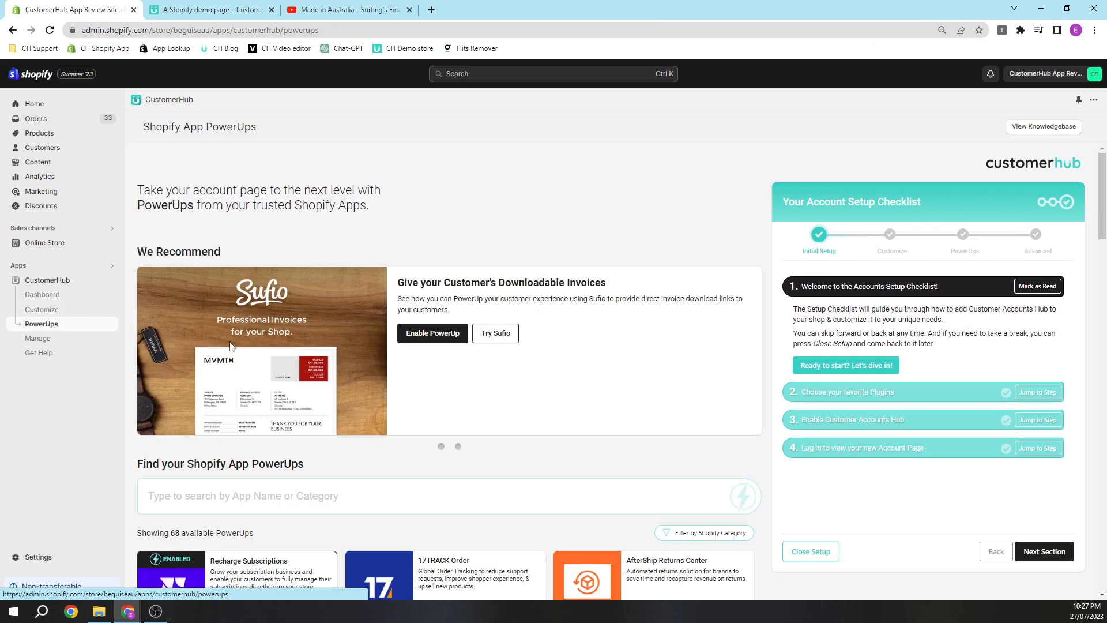
pyautogui.scroll(-2, 230, 346)
pyautogui.click(232, 389)
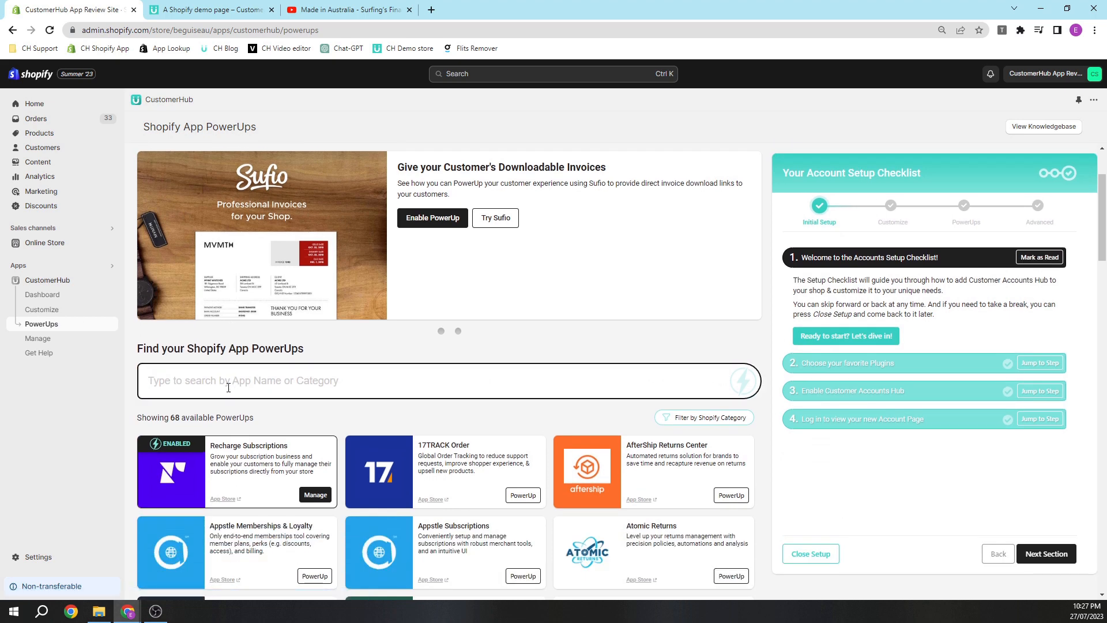
pyautogui.write('return')
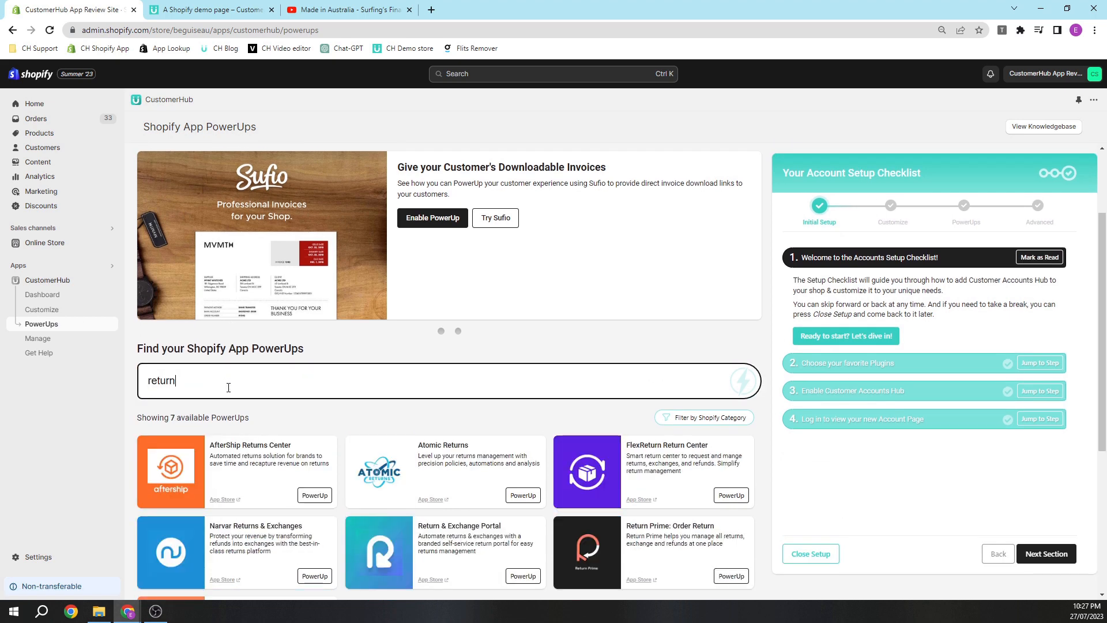
pyautogui.scroll(-1, 576, 443)
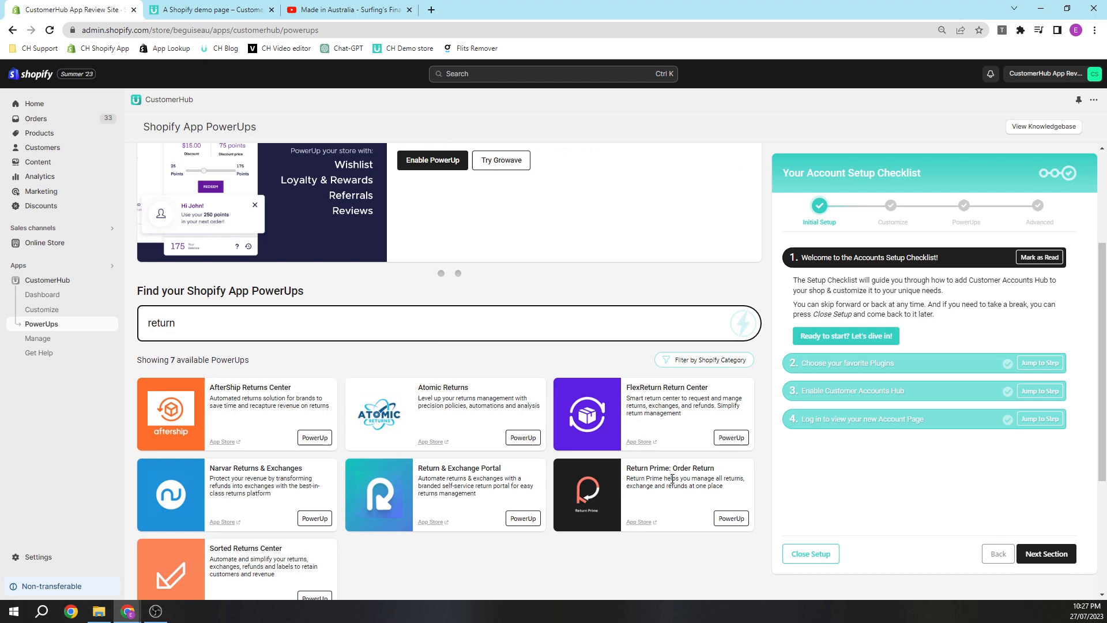
# Enable the Account Menu PowerUp for Return Prime: Order Return and save it
pyautogui.click(732, 517)
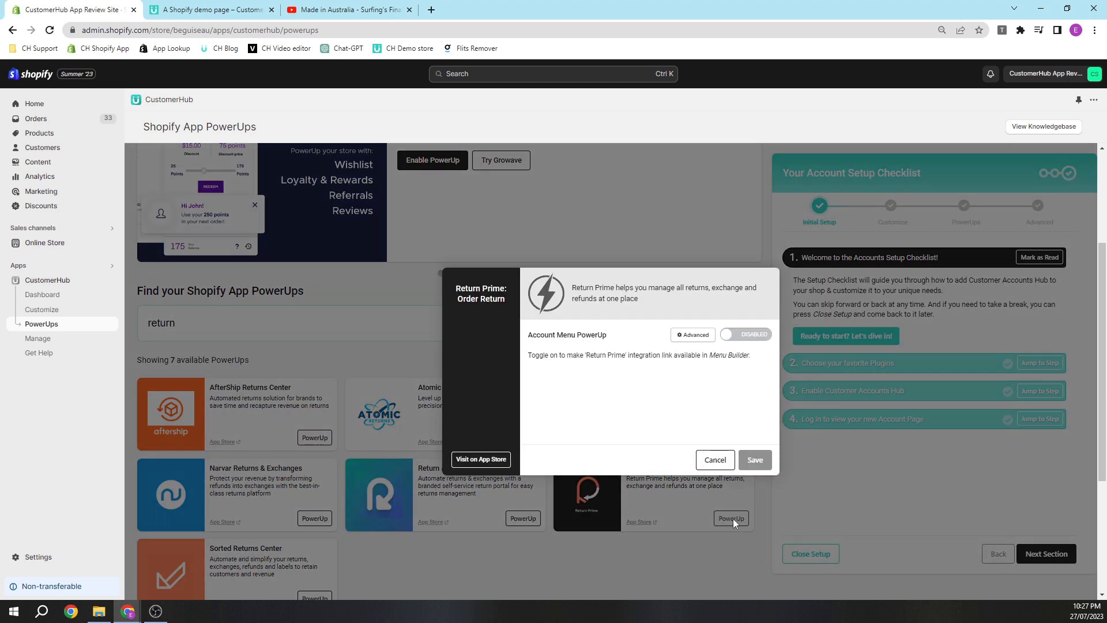
pyautogui.click(750, 335)
pyautogui.click(759, 461)
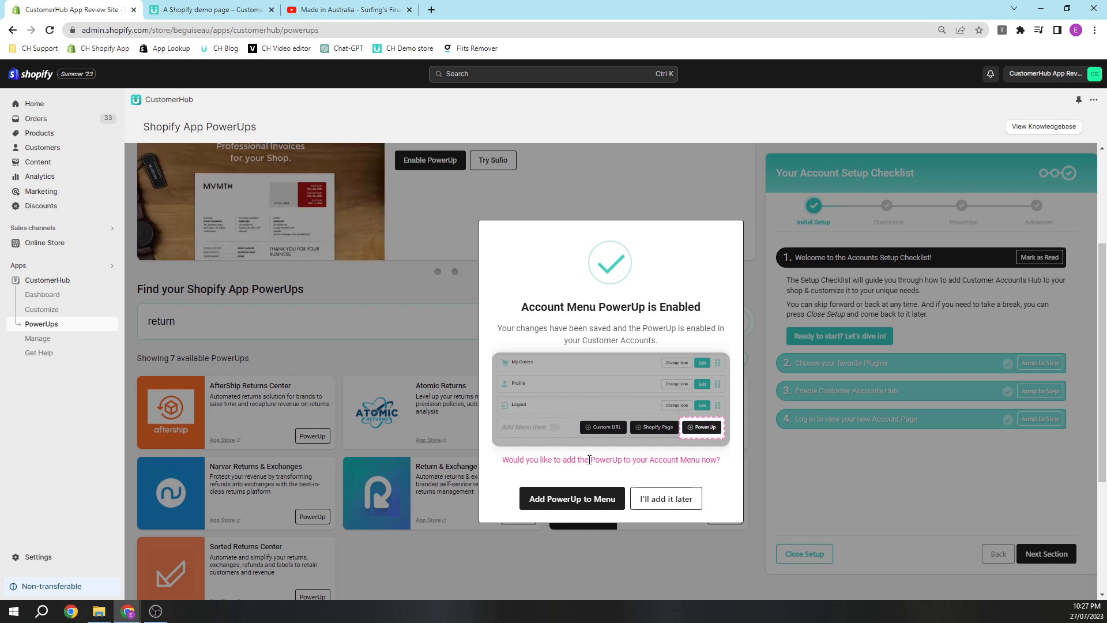
# Add the Return Prime PowerUp to the account menu and place its Returns item directly below Profile
pyautogui.click(564, 500)
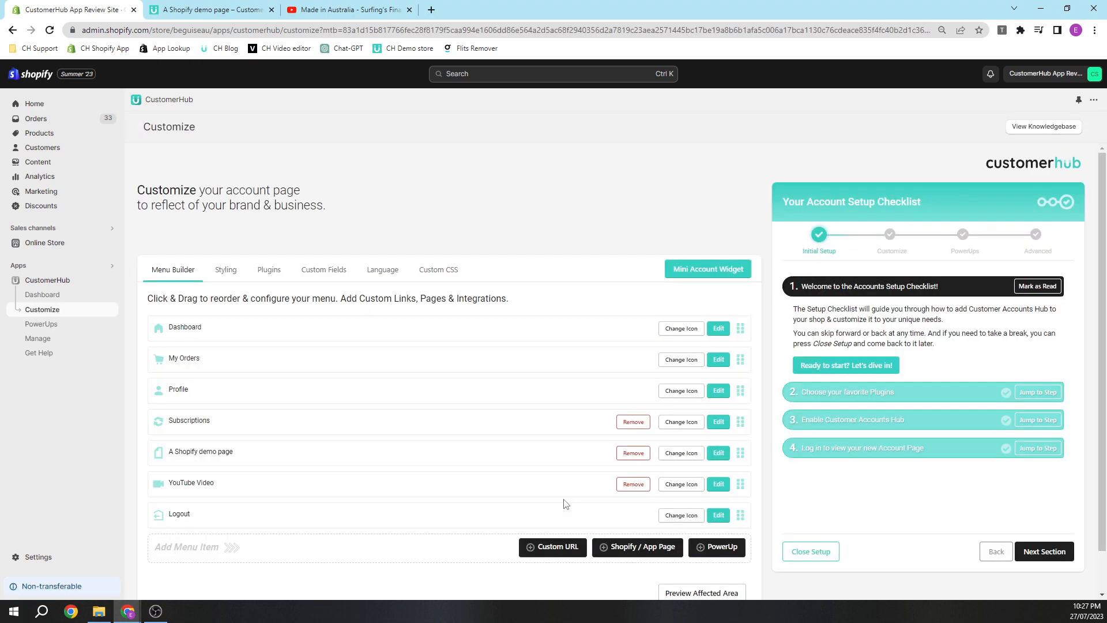
pyautogui.moveTo(740, 546); pyautogui.dragTo(737, 422)
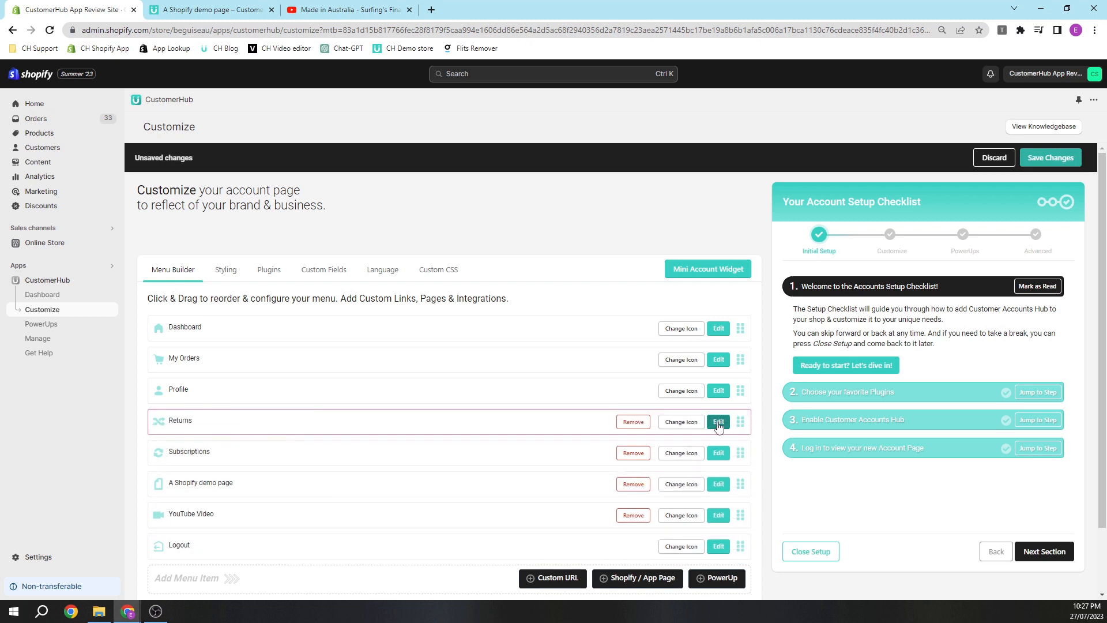
# Review the Returns item's settings, including its available icons, menu text, customer tags and translations
pyautogui.click(718, 422)
pyautogui.scroll(-1, 718, 425)
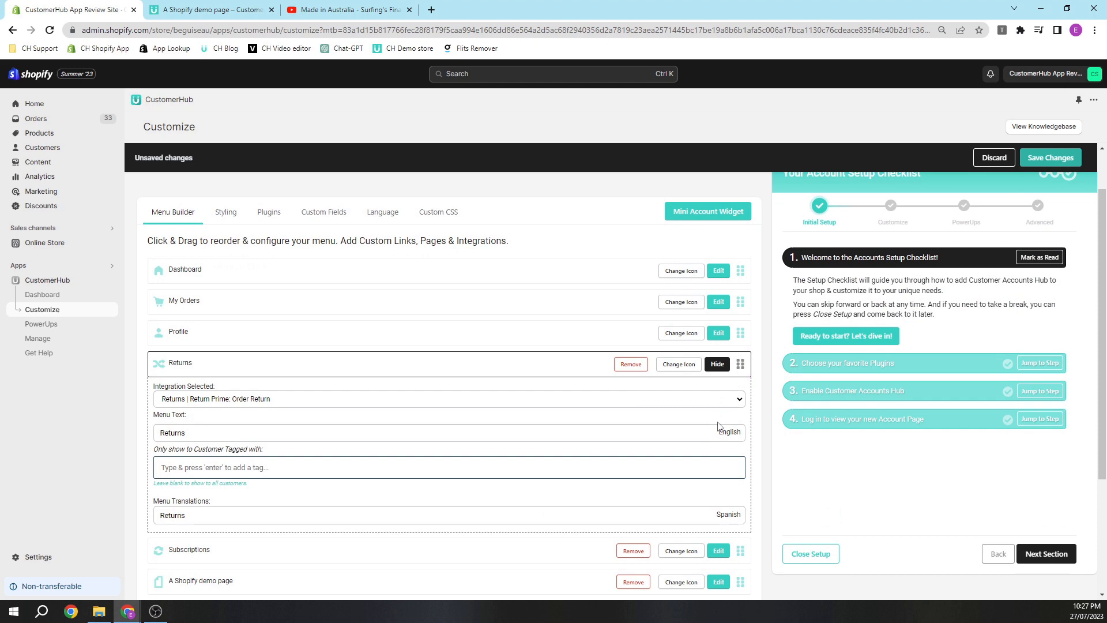
pyautogui.click(679, 364)
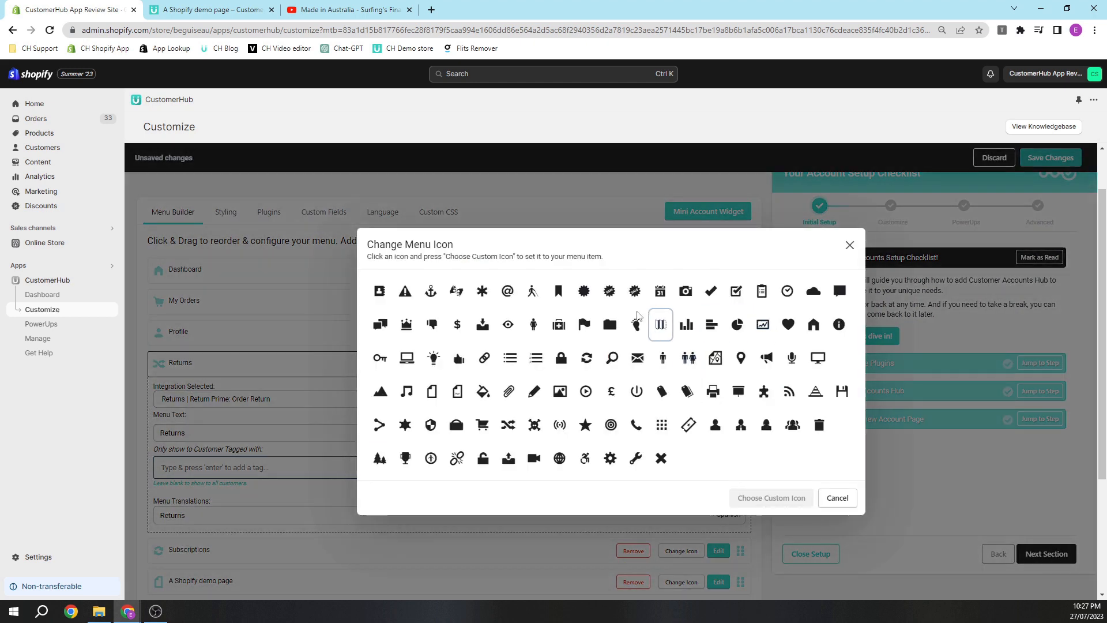
pyautogui.click(849, 246)
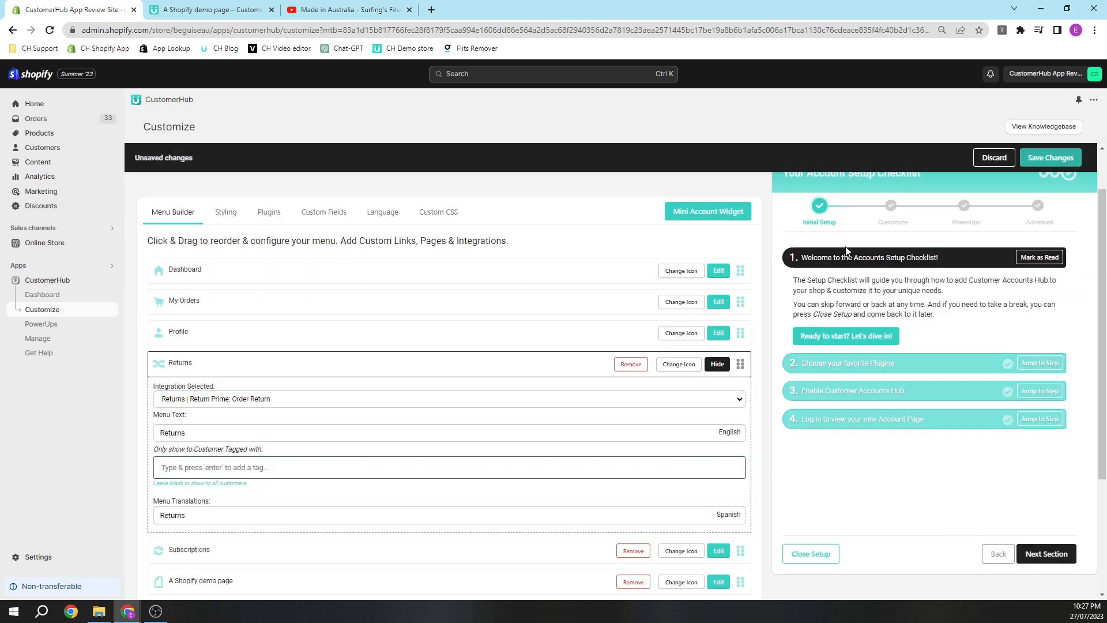
pyautogui.click(206, 434)
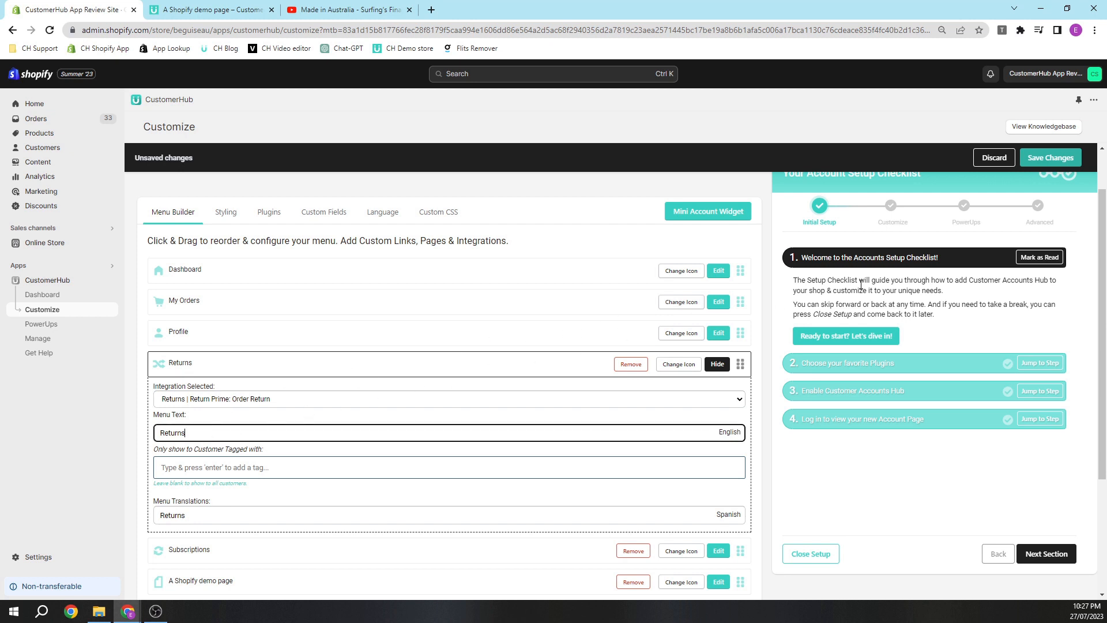
pyautogui.click(723, 365)
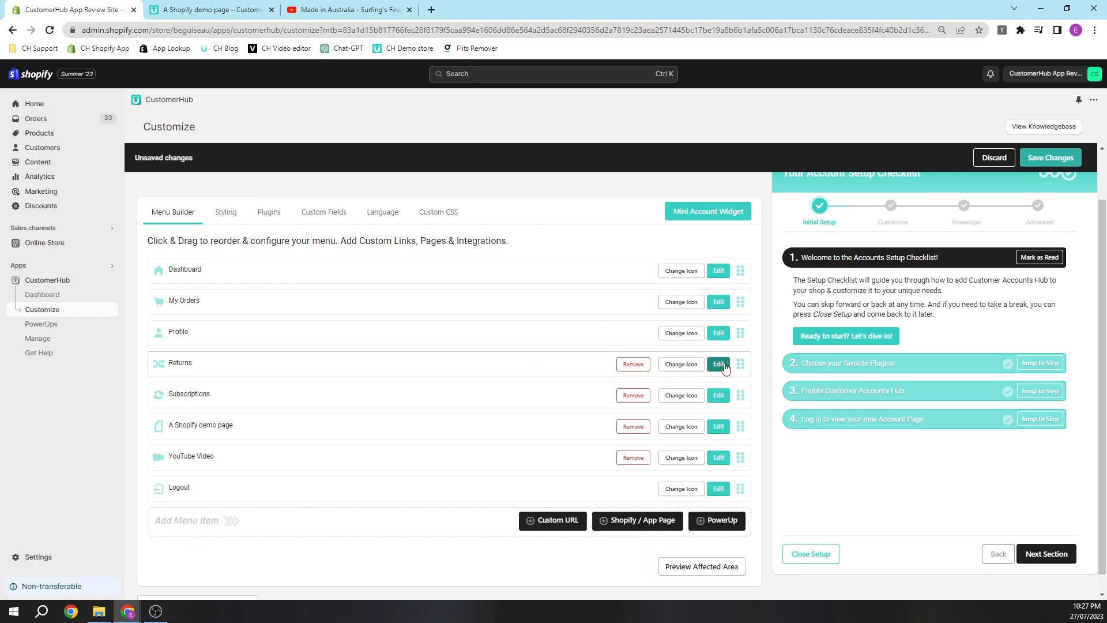
# Save the account menu with the added Returns item
pyautogui.click(1042, 162)
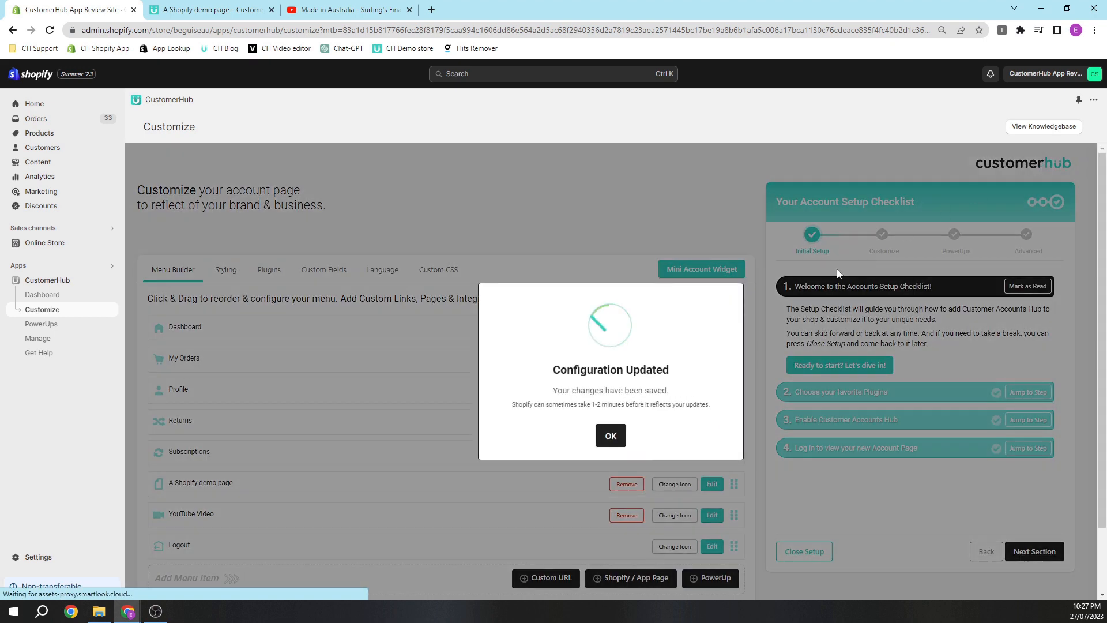
pyautogui.click(615, 439)
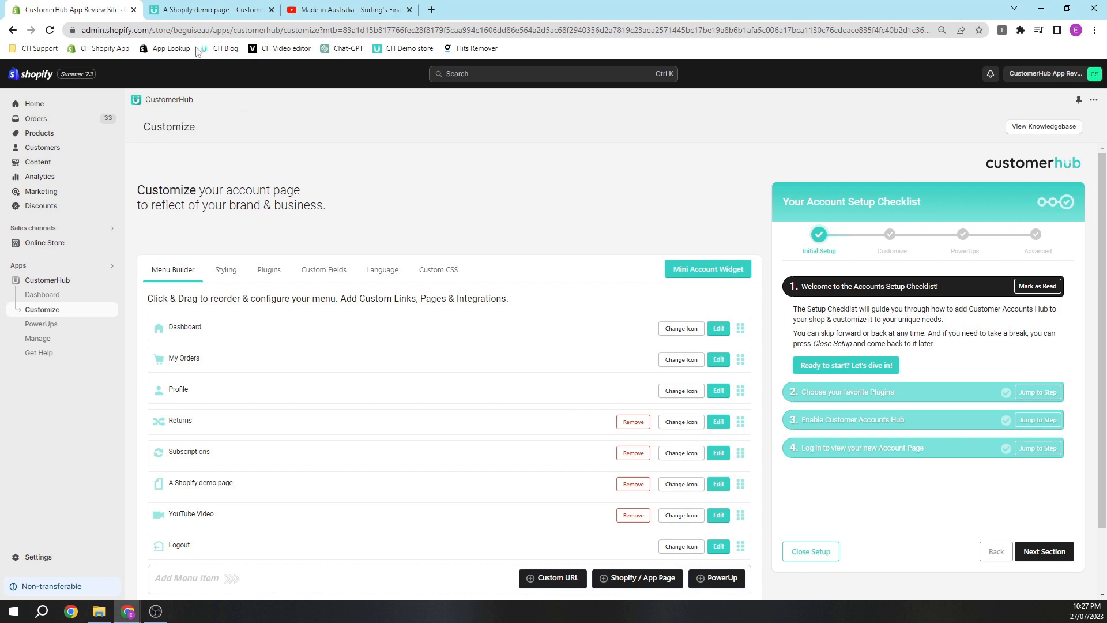
# Reload the store's account page to check the Returns item and view the customer Dashboard
pyautogui.click(192, 10)
pyautogui.click(49, 30)
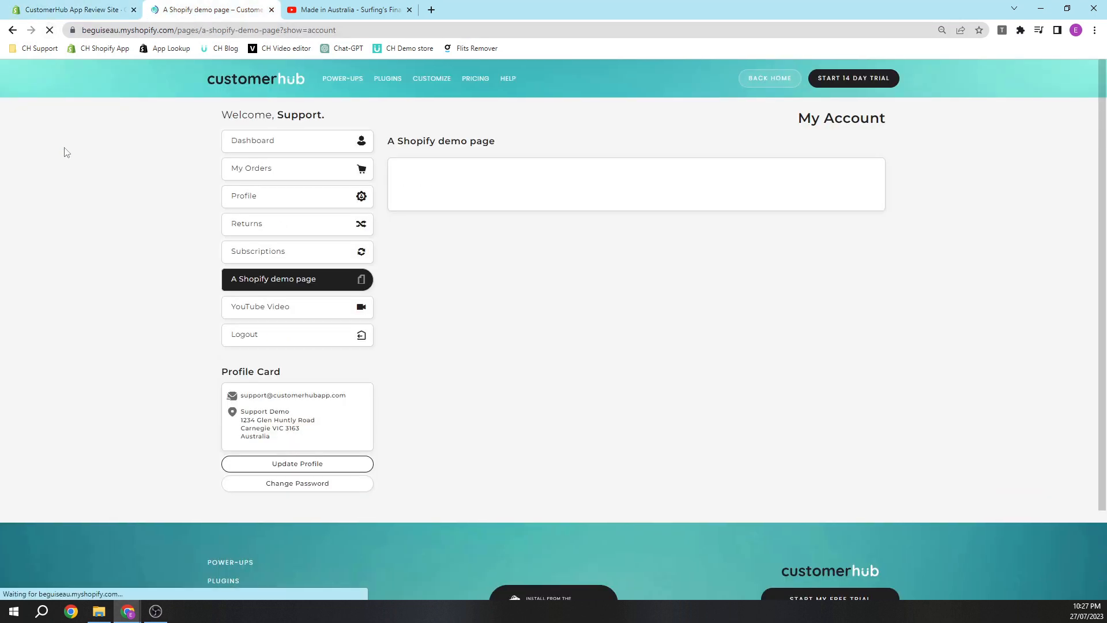
pyautogui.click(279, 140)
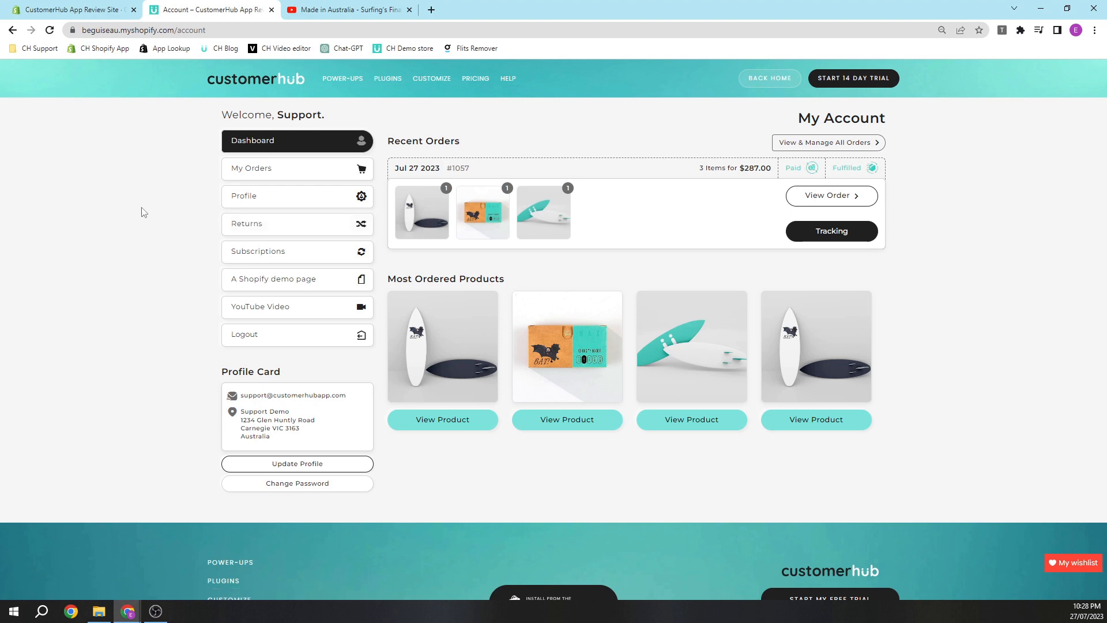
# Return to the CustomerHub admin and search its Shopify App PowerUps for "sufio"
pyautogui.click(96, 12)
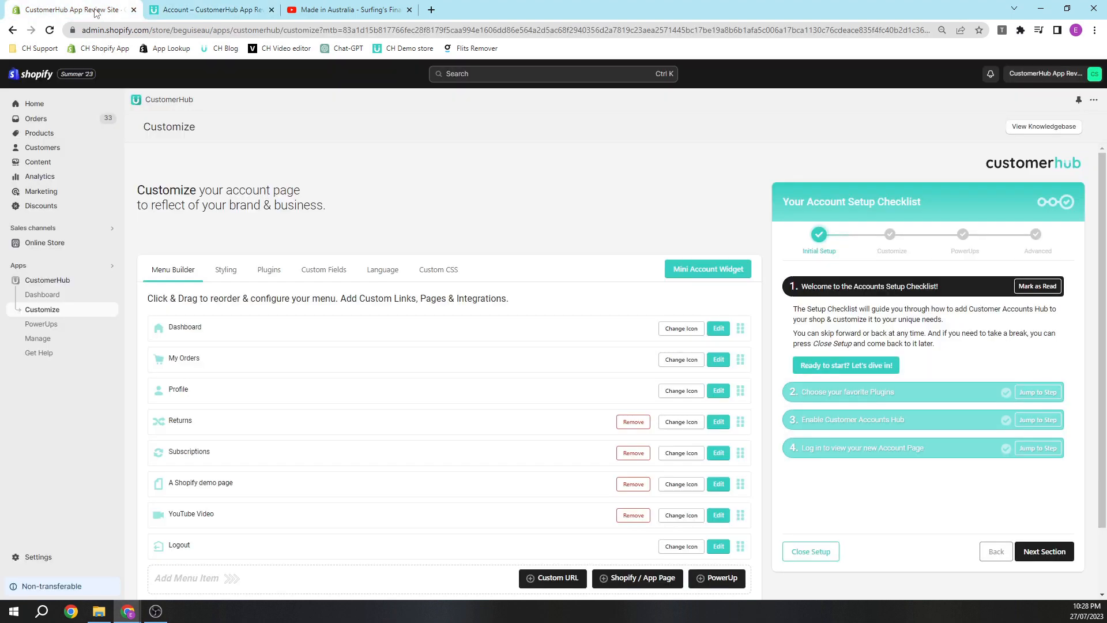
pyautogui.click(53, 327)
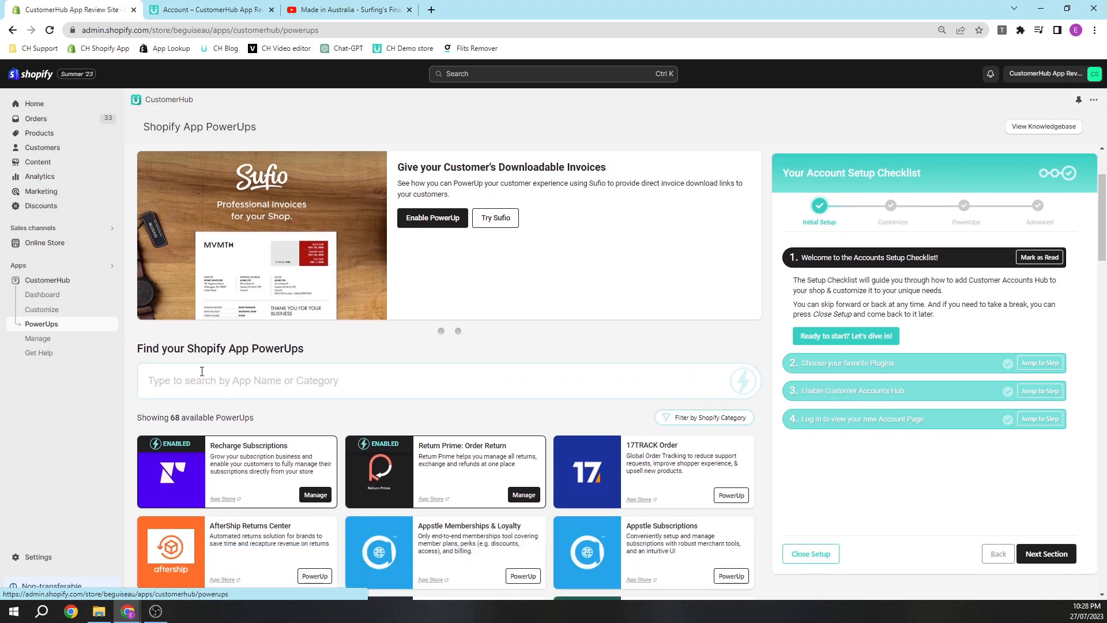
pyautogui.click(202, 375)
pyautogui.write('sufio')
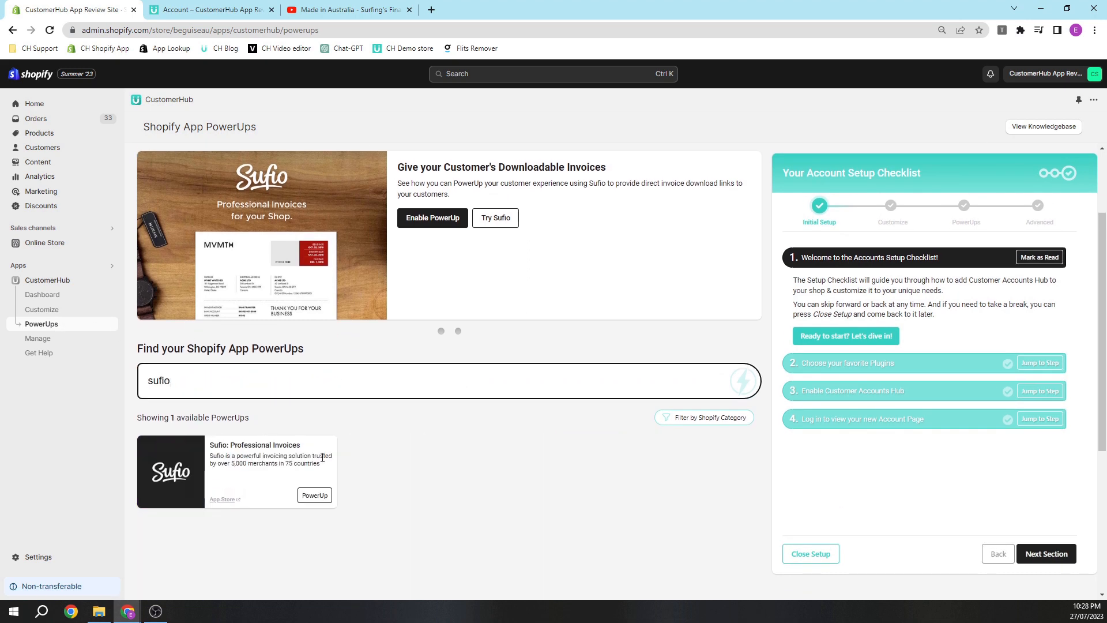
# Enable the Order PowerUp for Sufio: Professional Invoices and save it
pyautogui.click(315, 495)
pyautogui.click(746, 334)
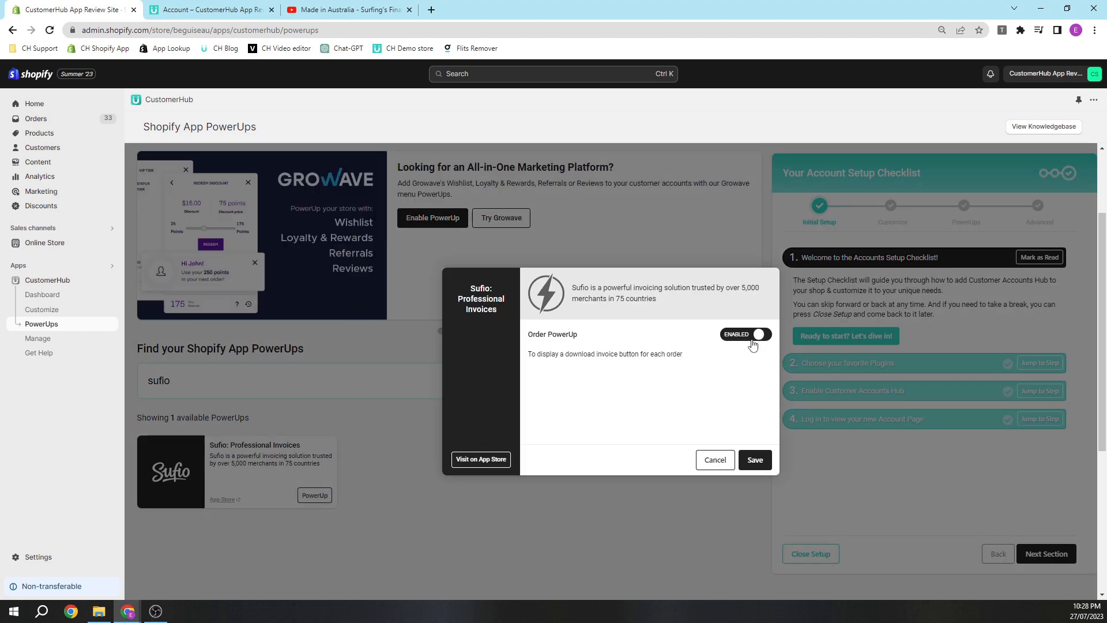
pyautogui.click(753, 460)
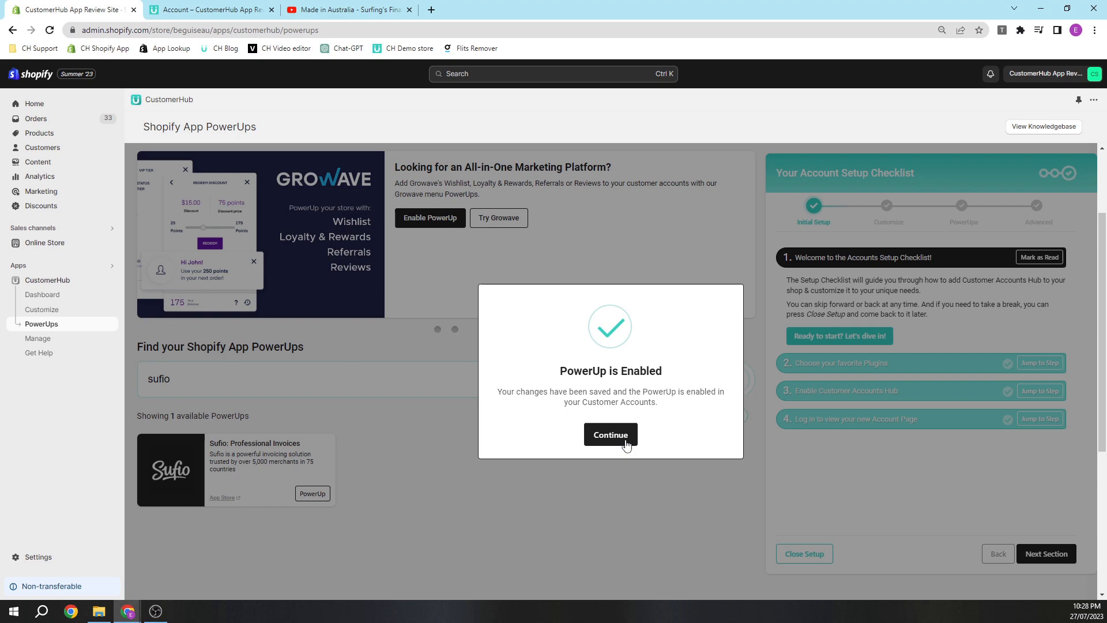
pyautogui.click(626, 445)
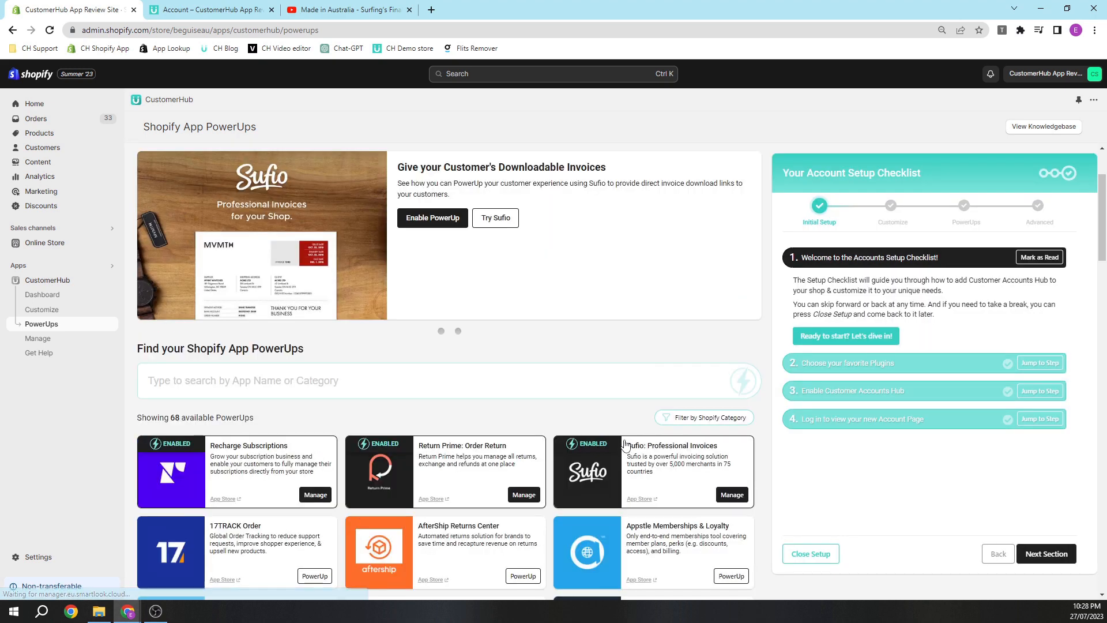
# Reload the store's account page to check the recent order for the Sufio invoice download option
pyautogui.click(219, 10)
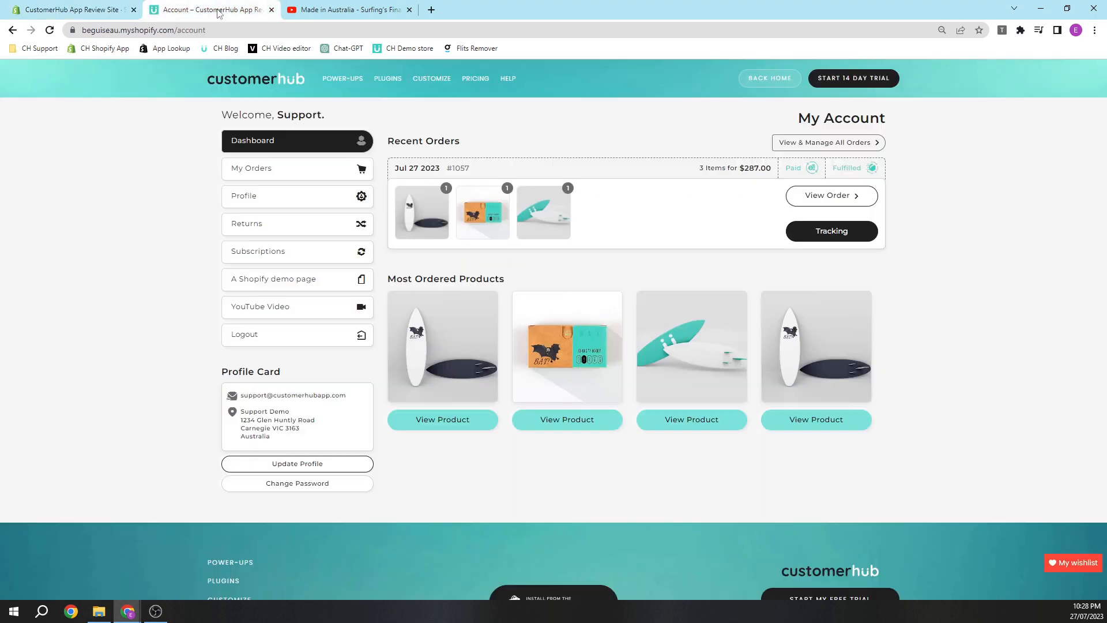
pyautogui.click(50, 30)
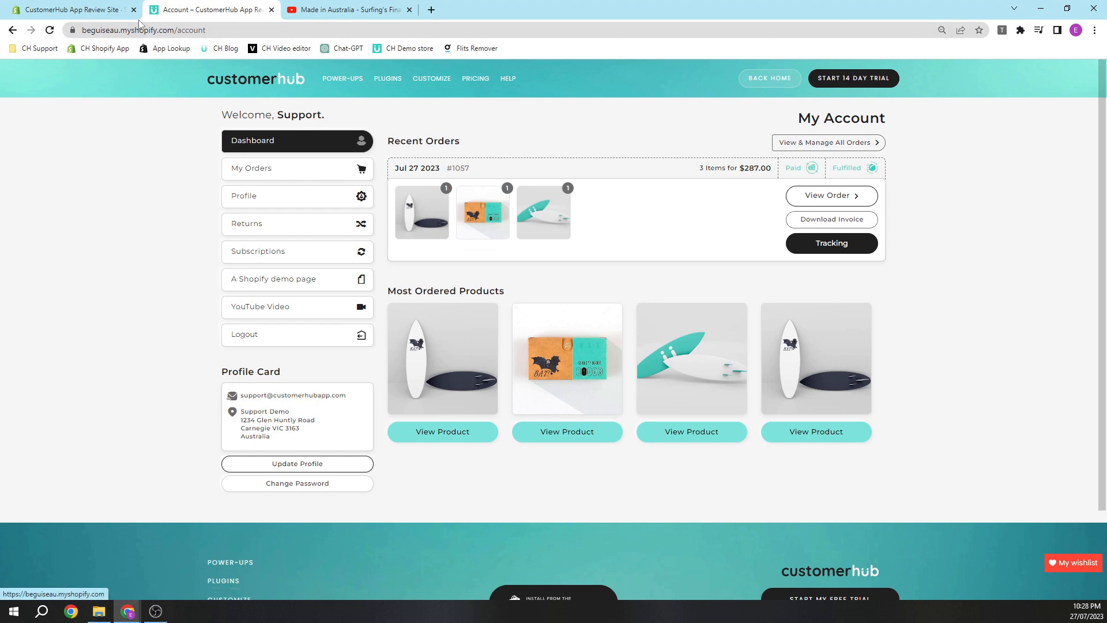
# Return to the CustomerHub admin, search the PowerUps for "judge", and enable and save the Order PowerUp for Judge.me
pyautogui.click(108, 13)
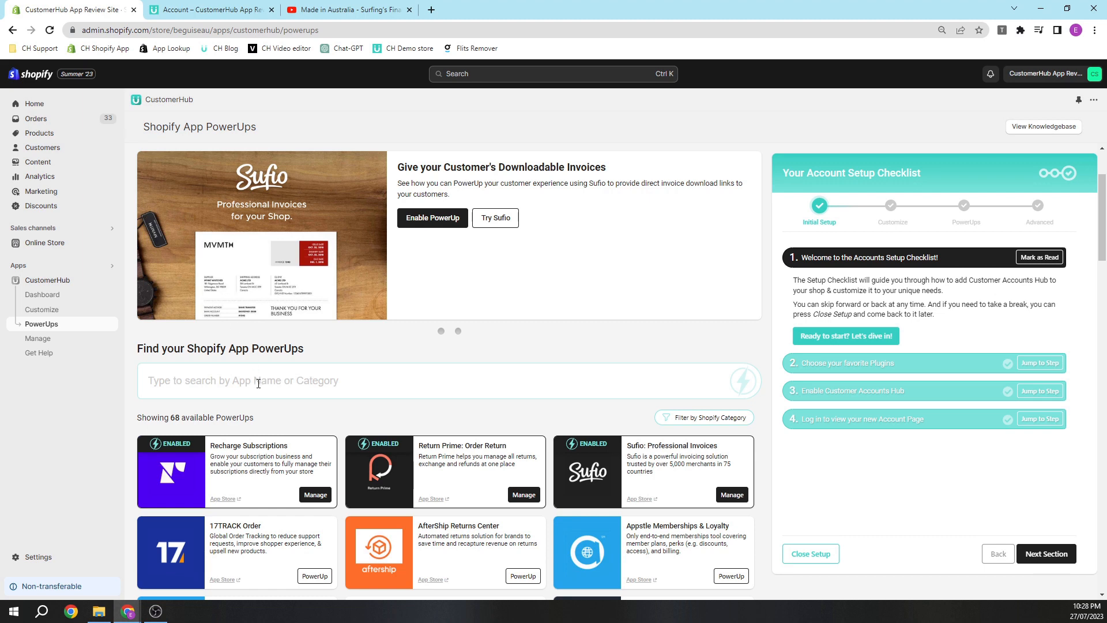
pyautogui.click(258, 383)
pyautogui.write('judge')
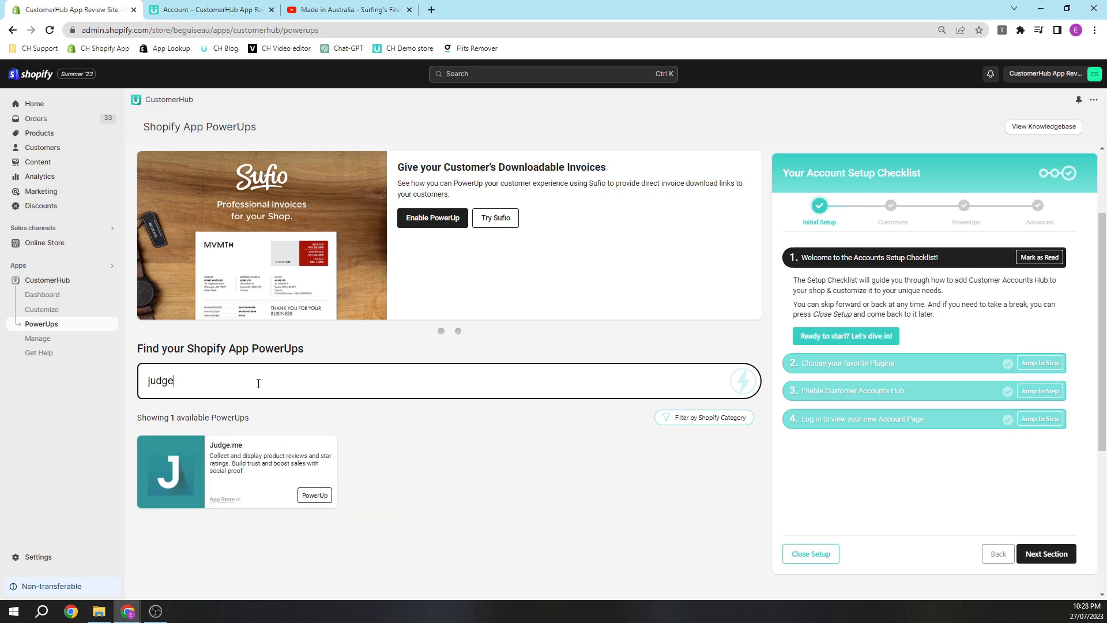
pyautogui.click(314, 495)
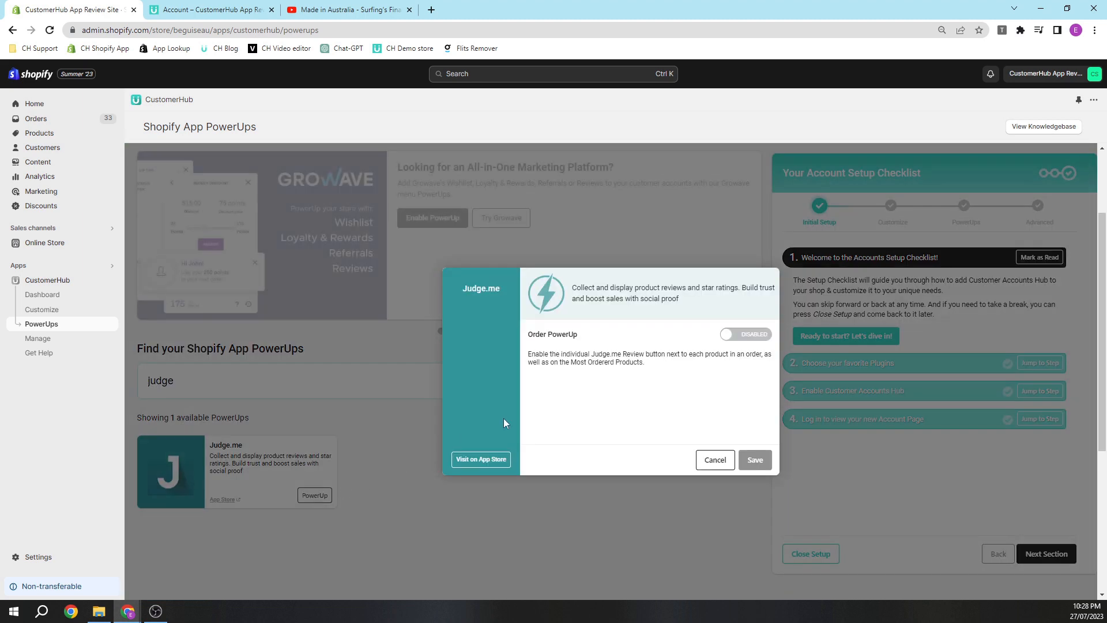
pyautogui.click(744, 336)
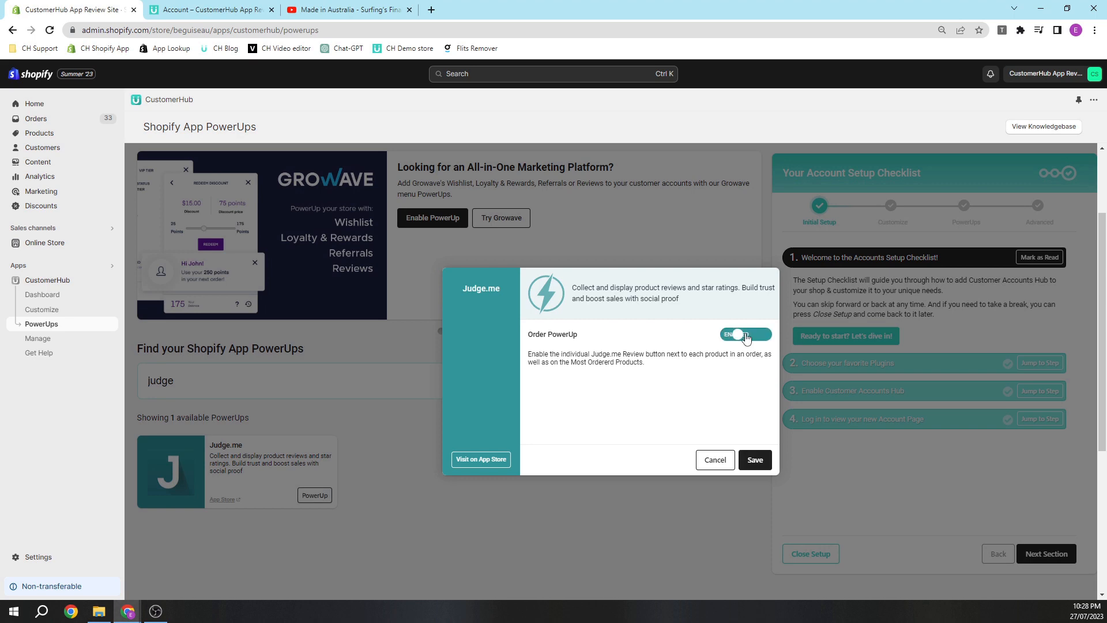
pyautogui.click(751, 460)
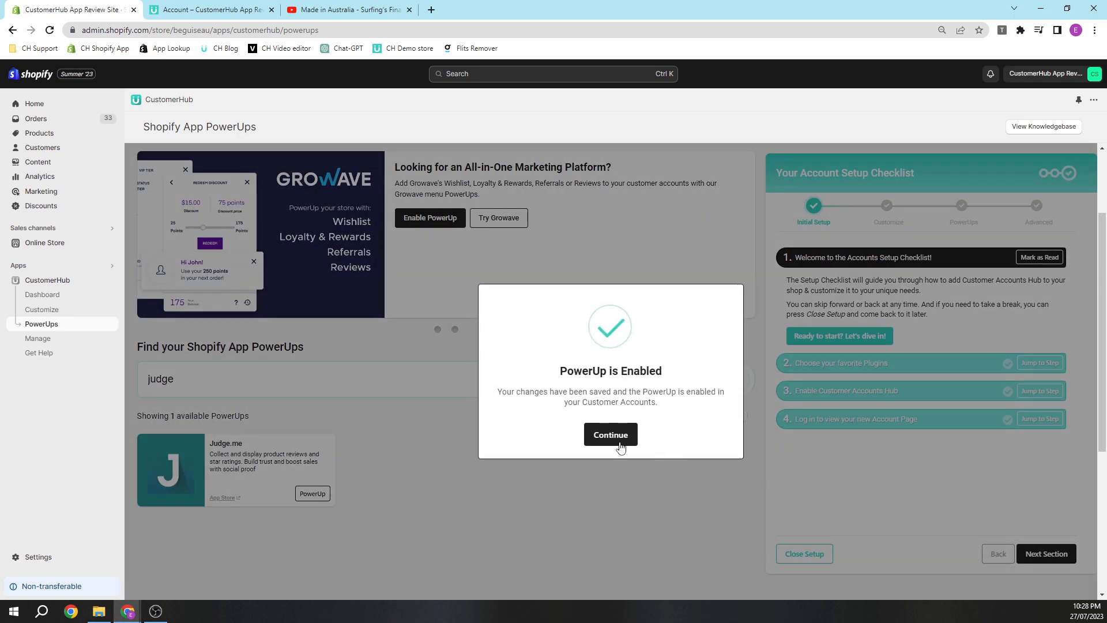
pyautogui.click(612, 436)
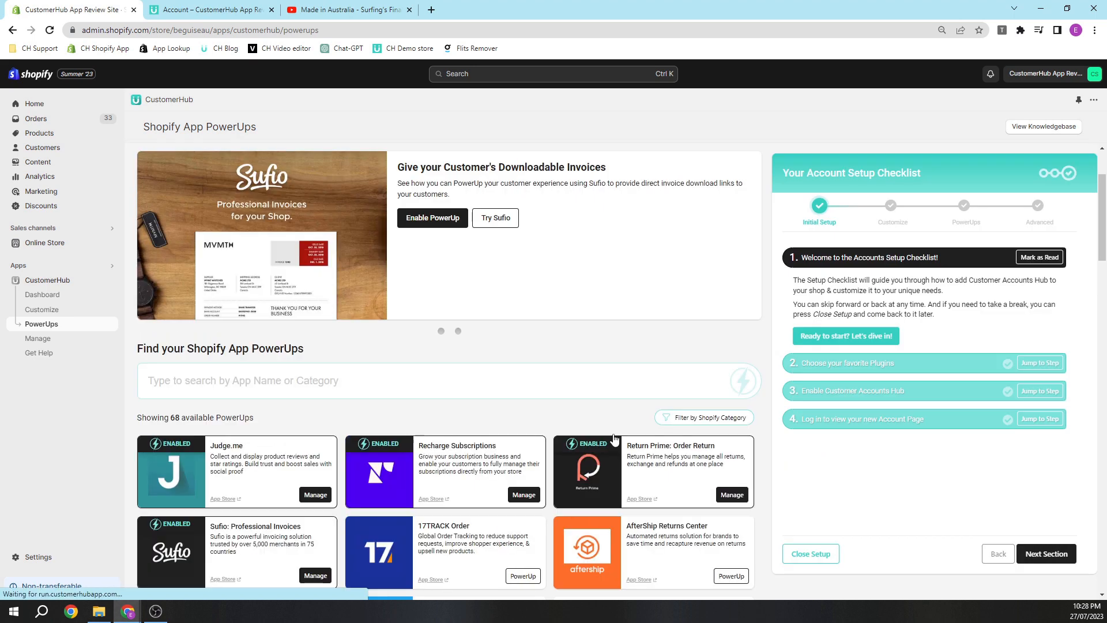
# Reload the store's account page and check the Judge.me review options on the Dashboard and in the latest order's details
pyautogui.click(214, 12)
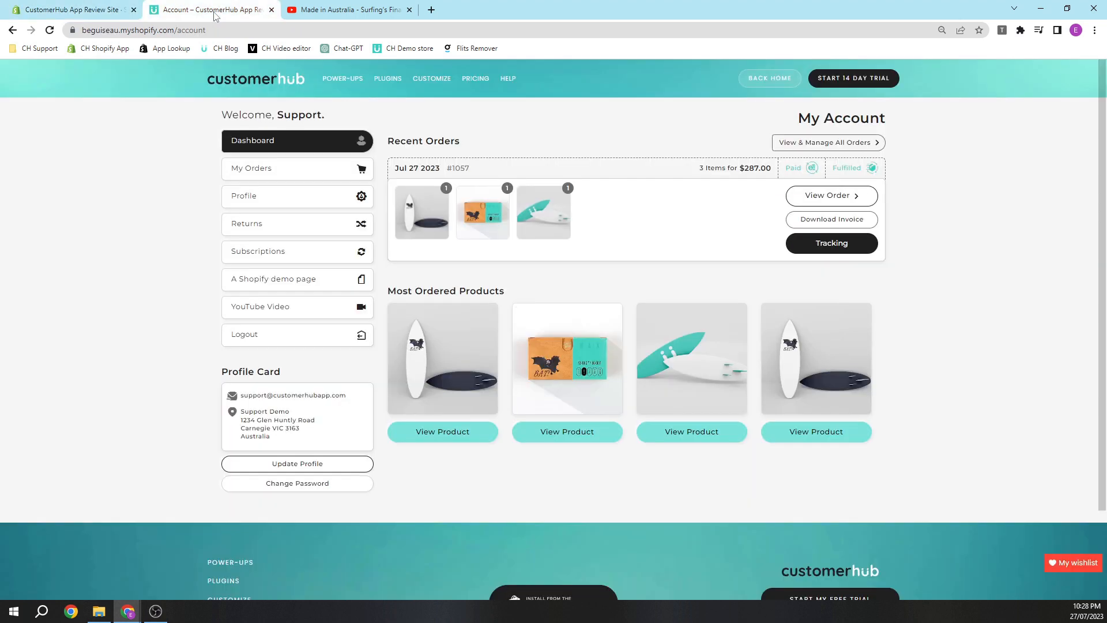
pyautogui.click(49, 30)
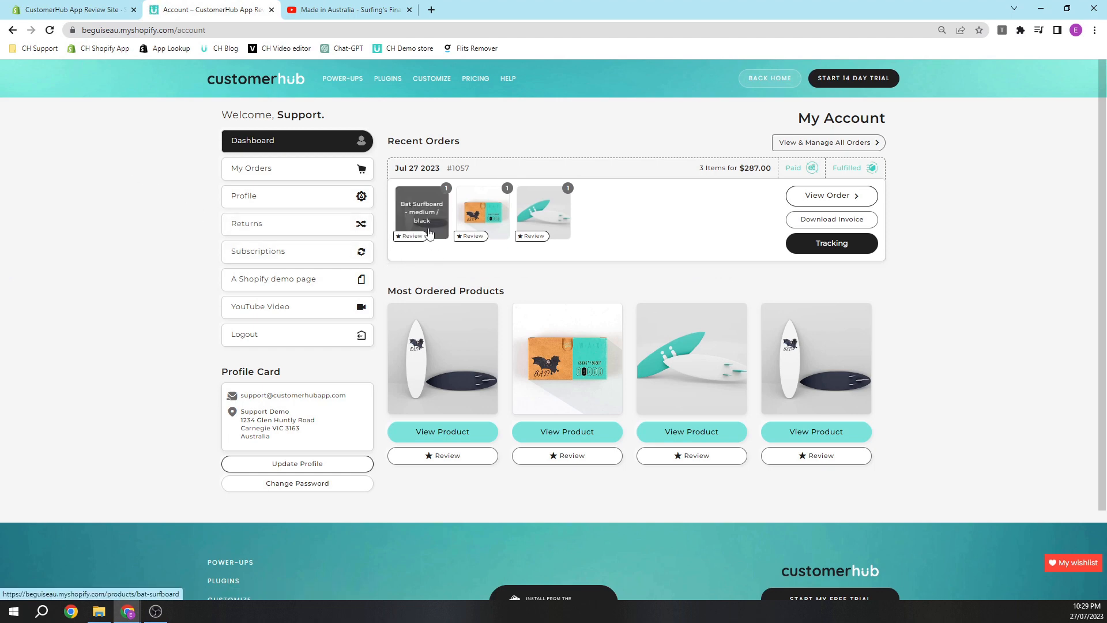
pyautogui.click(825, 200)
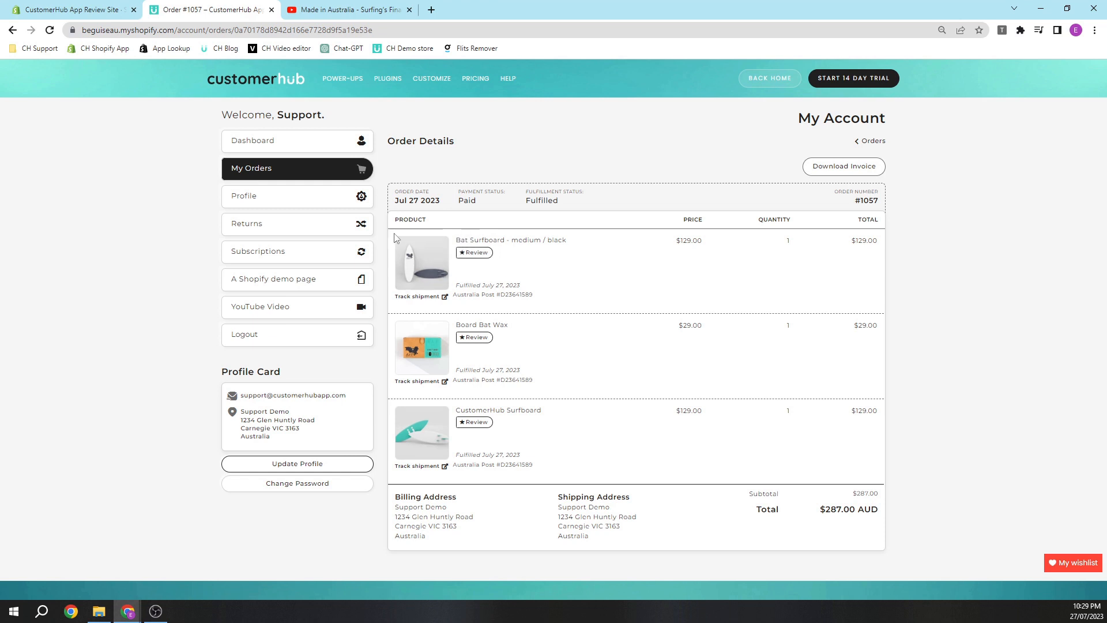
pyautogui.click(258, 144)
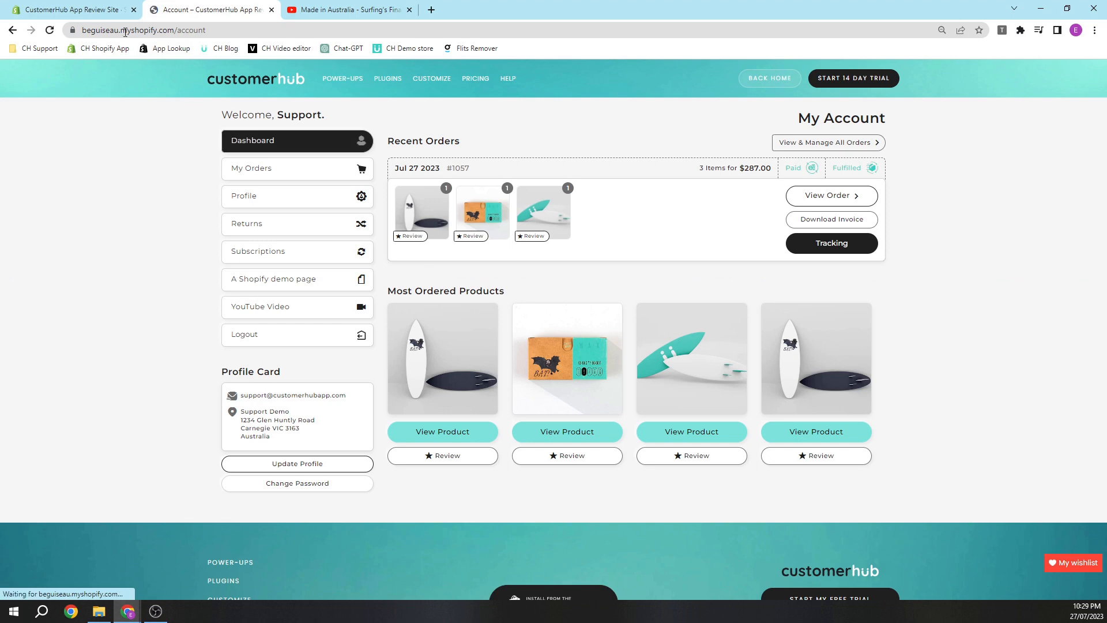
# In CustomerHub's Customize plugins, enable Show Re-order Button, Allow Email Marketing Preference Change and Show Order Notes
pyautogui.click(87, 10)
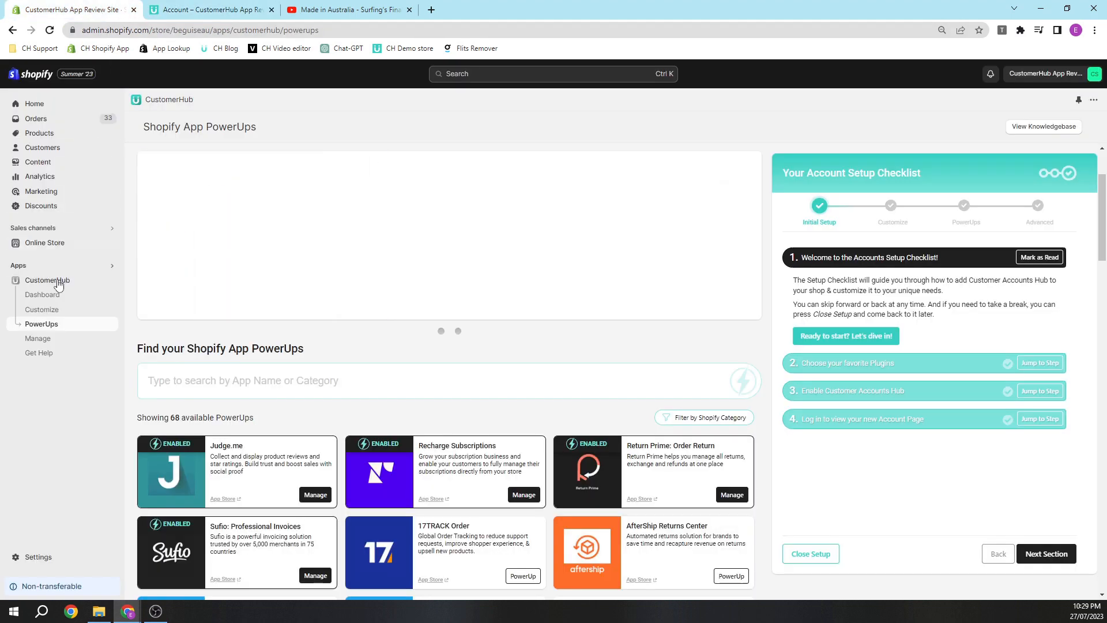
pyautogui.click(58, 310)
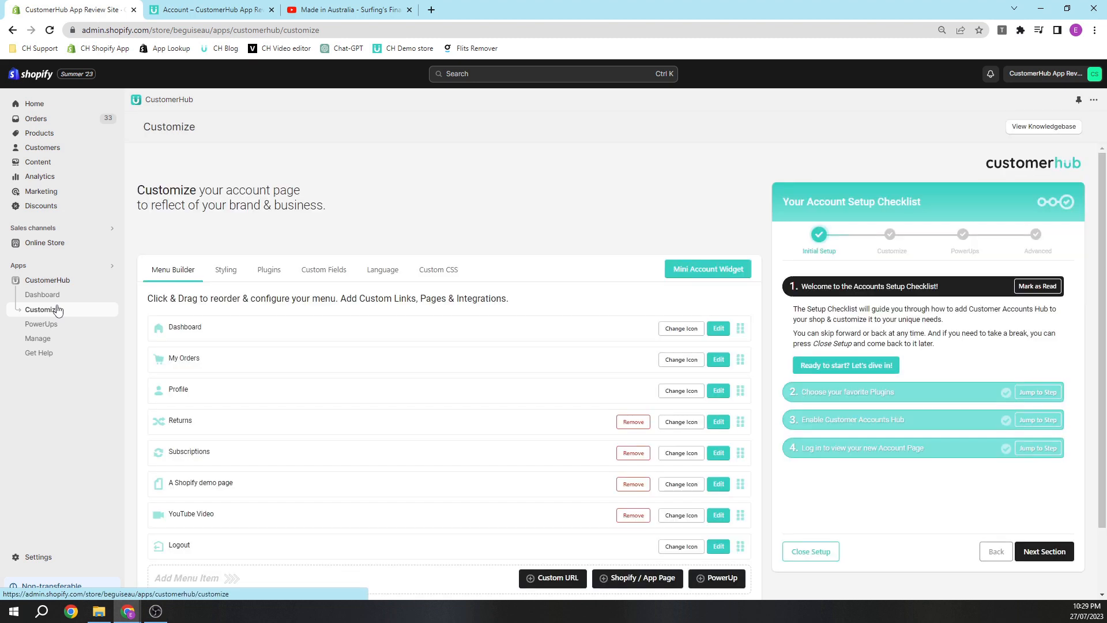
pyautogui.click(262, 276)
pyautogui.scroll(-3, 482, 289)
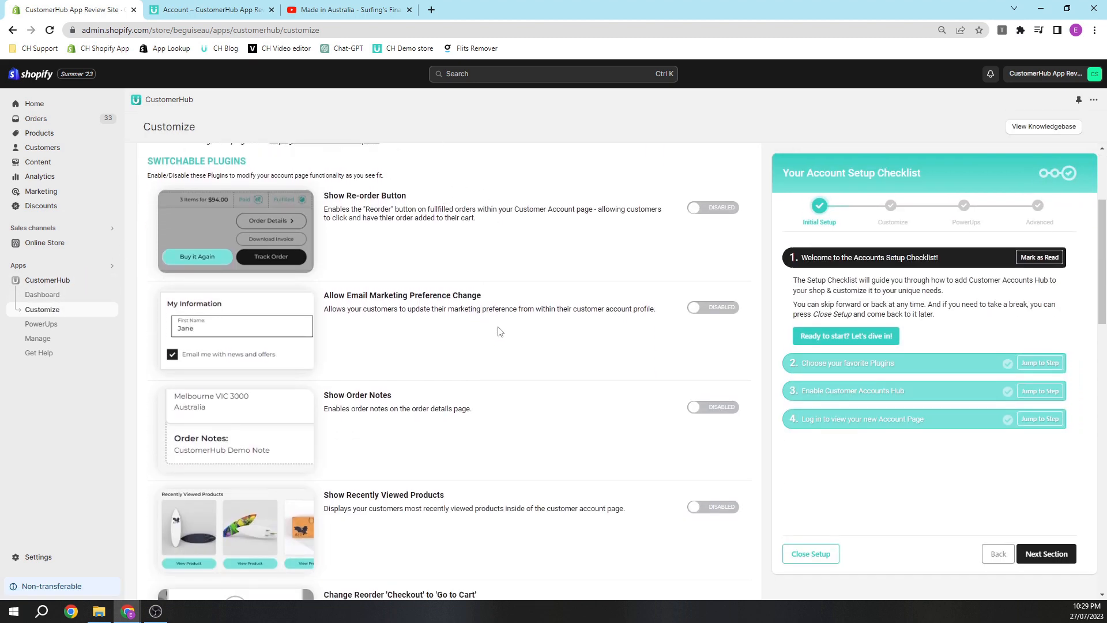
pyautogui.click(717, 214)
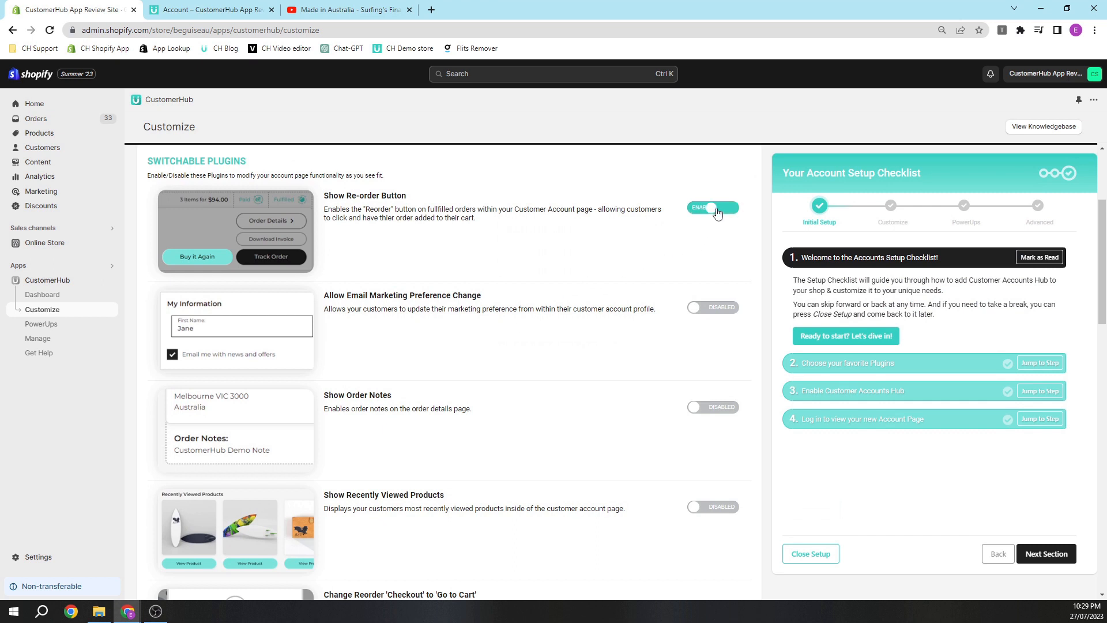
pyautogui.click(725, 309)
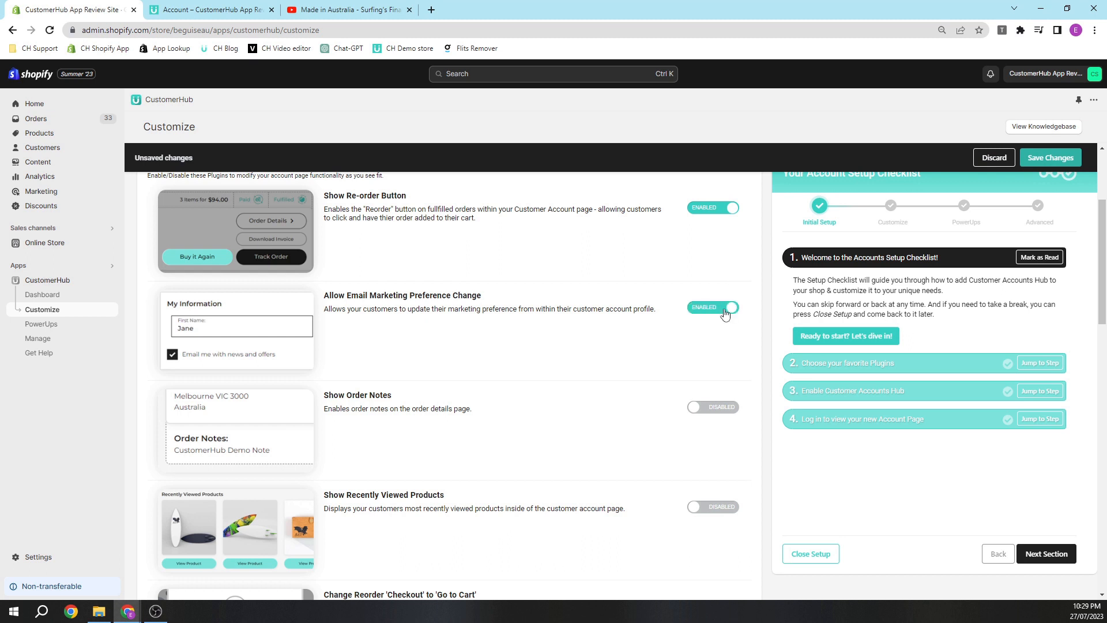
pyautogui.click(723, 405)
# Enable the Show Order Status Link and Show Pay Now Button plugins and save the plugin changes
pyautogui.scroll(-2, 662, 403)
pyautogui.scroll(-2, 662, 405)
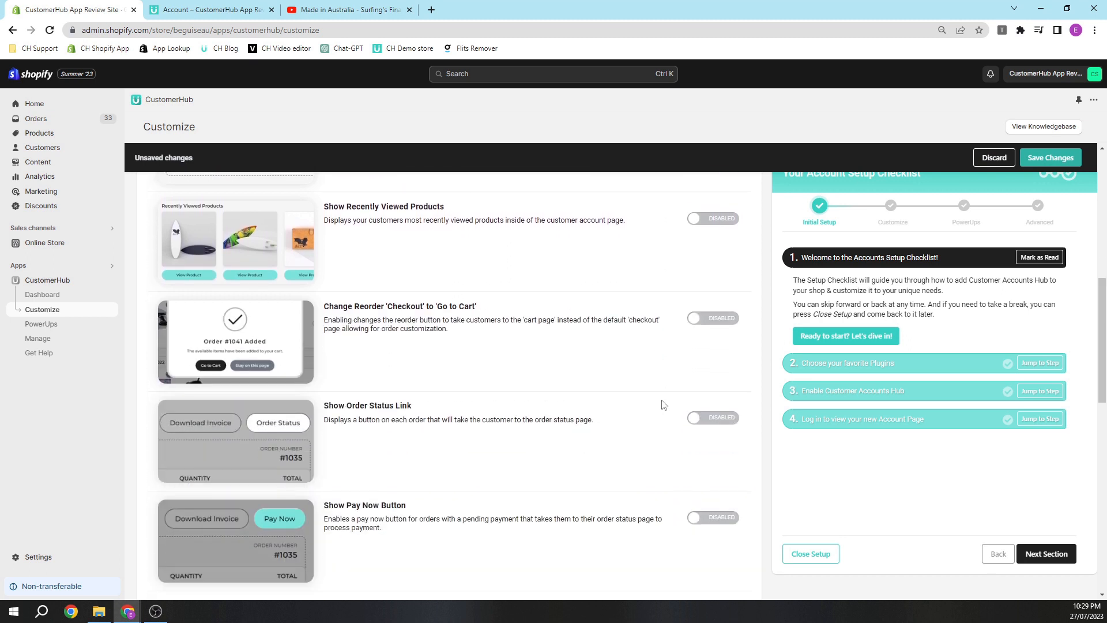
pyautogui.click(717, 419)
pyautogui.scroll(-2, 716, 417)
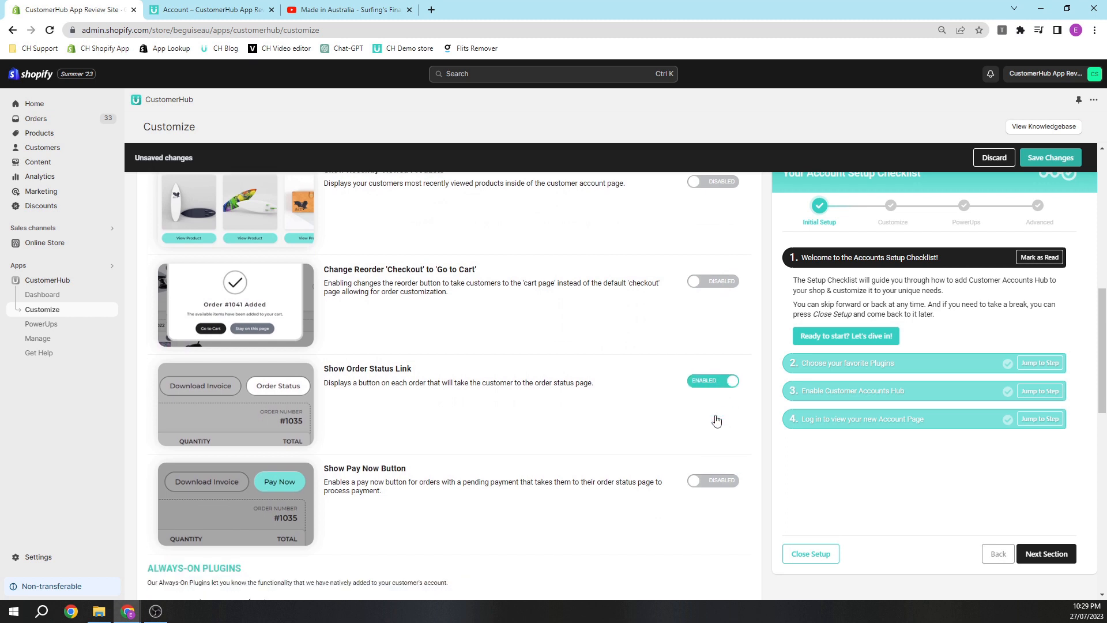
pyautogui.click(712, 404)
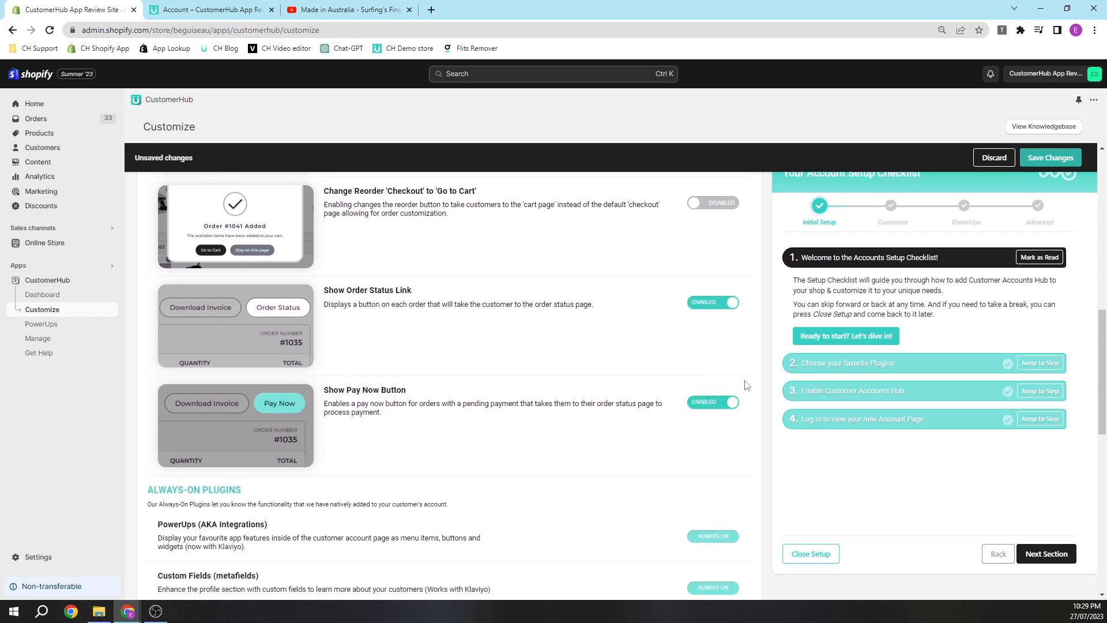
pyautogui.click(1050, 157)
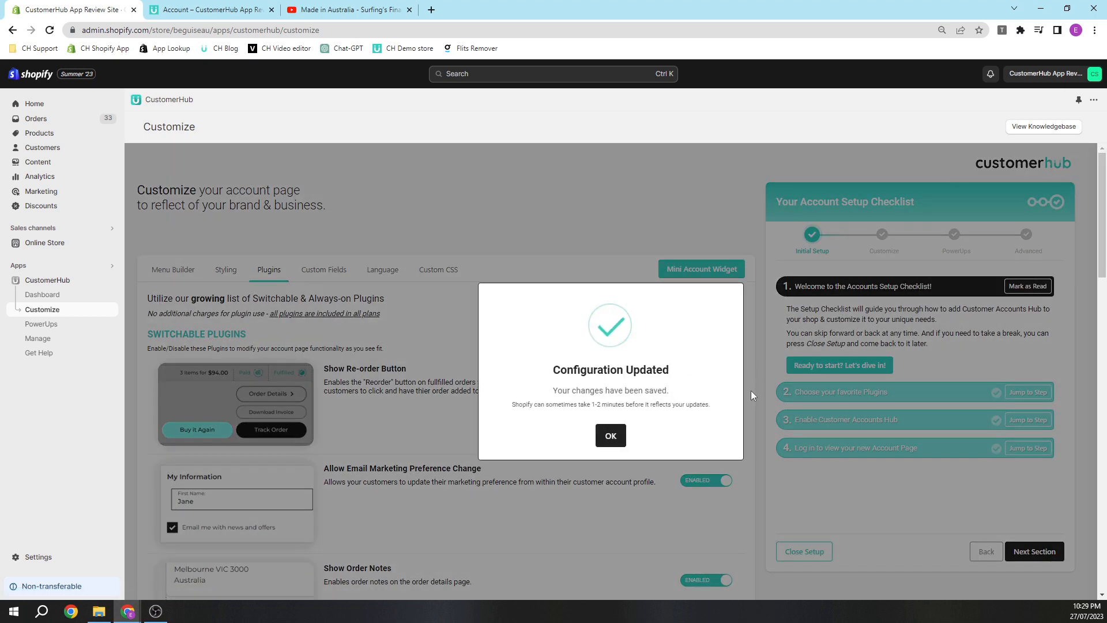
pyautogui.click(621, 442)
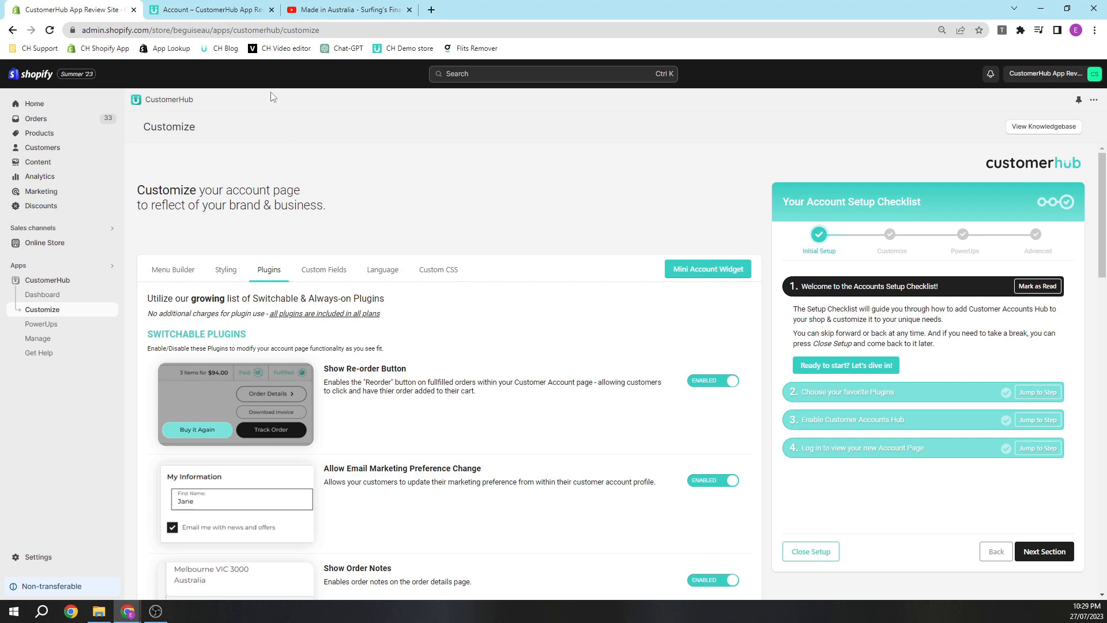
# Reload the store's account page, view the latest order's status page in a separate tab, and close that tab
pyautogui.click(211, 18)
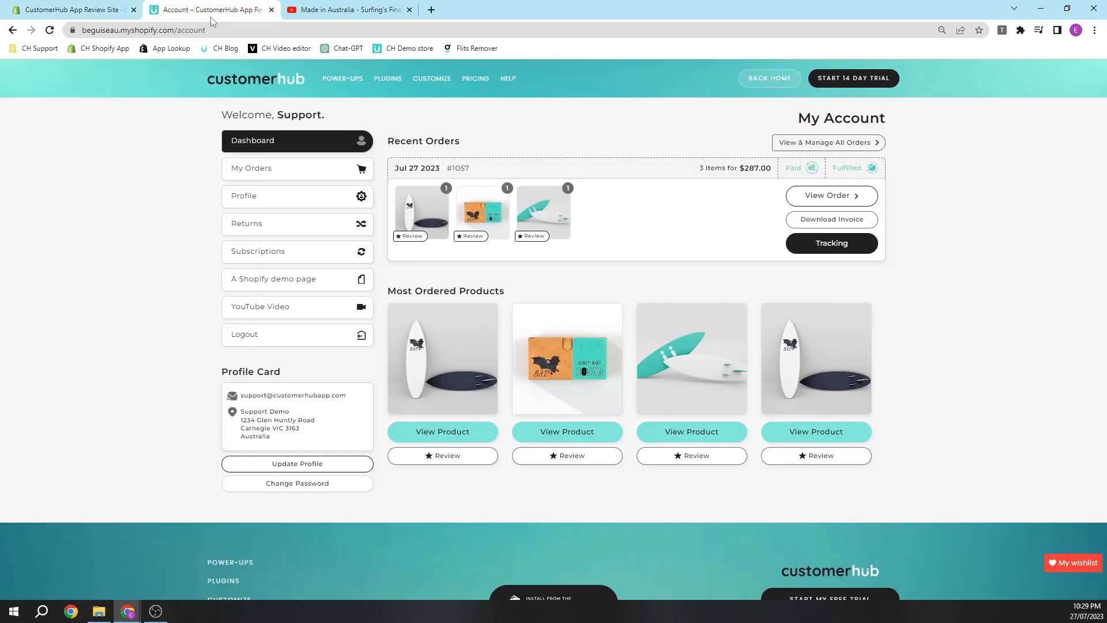
pyautogui.click(50, 31)
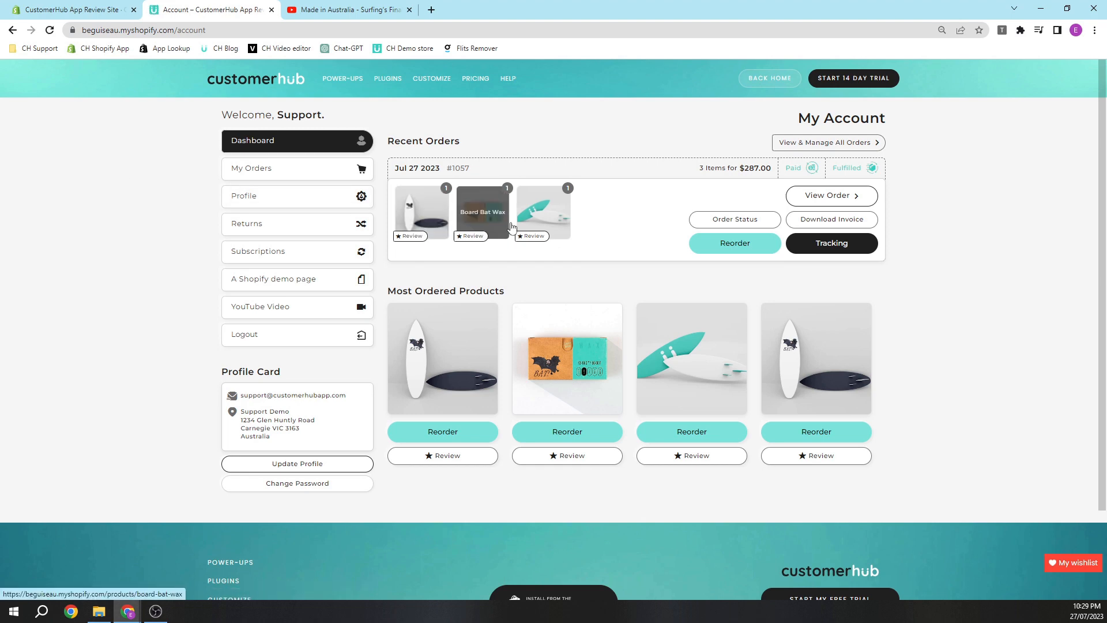
pyautogui.middleClick(742, 225)
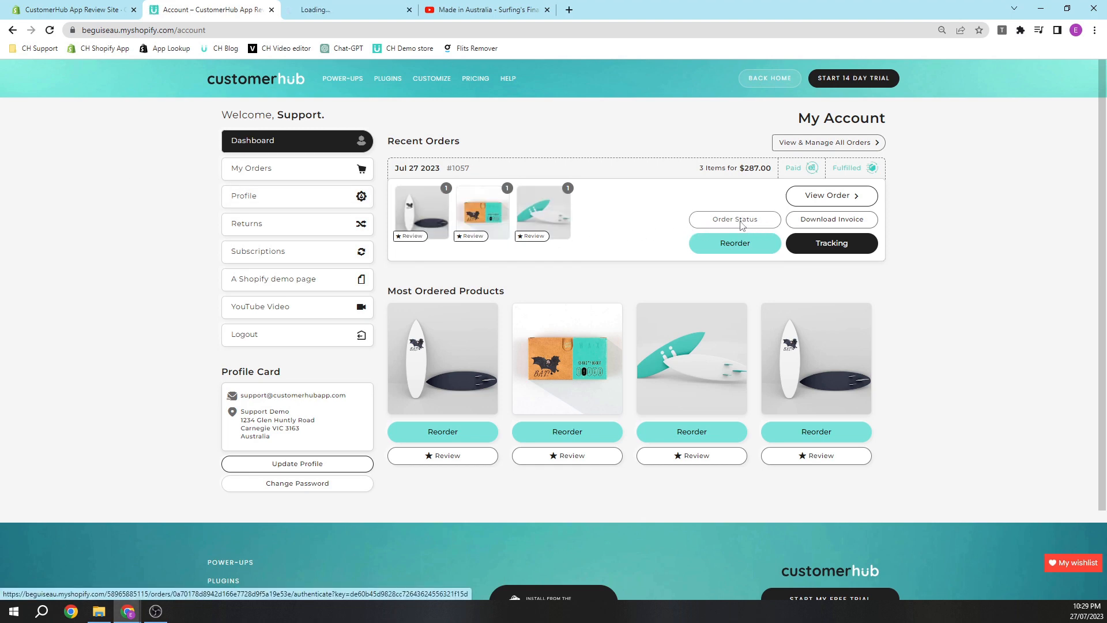
pyautogui.click(351, 10)
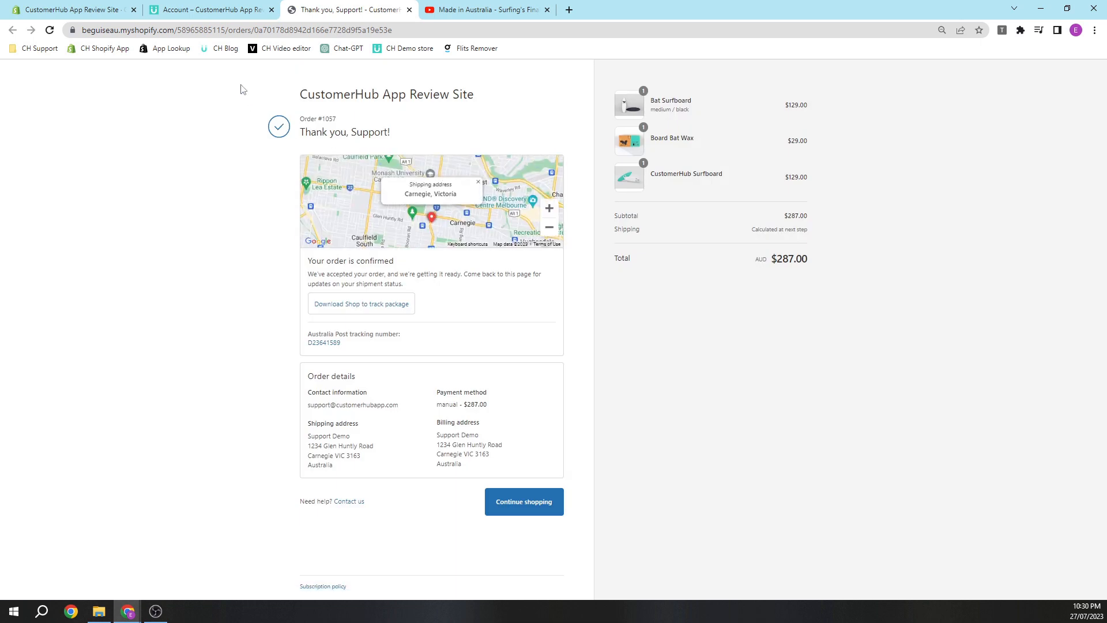
pyautogui.click(409, 10)
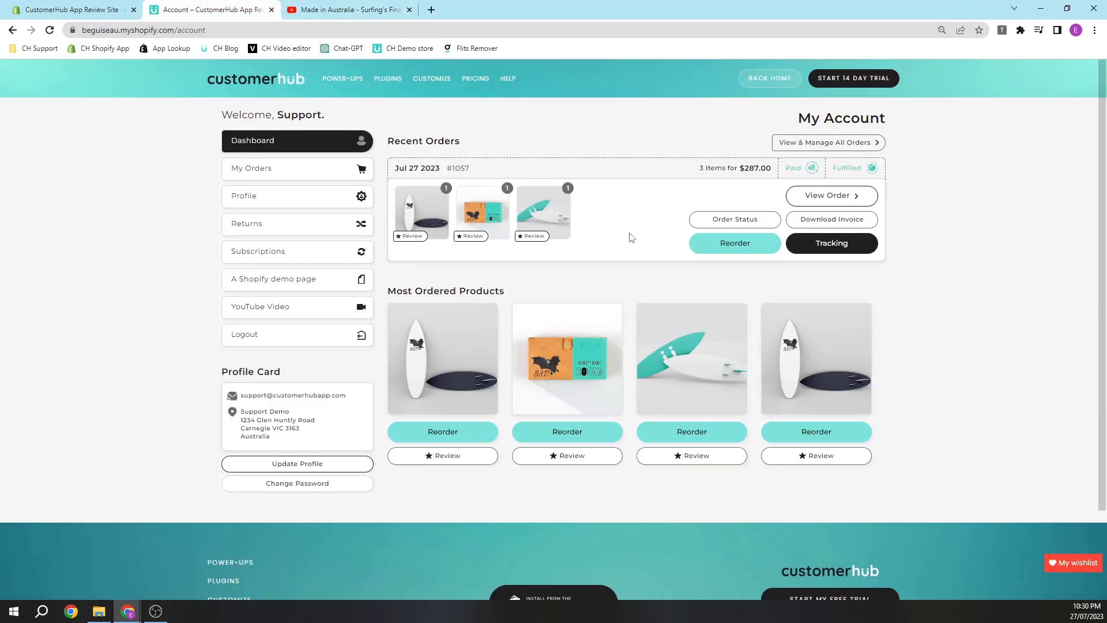
# Reorder the latest order from the Dashboard and choose to stay on the account page
pyautogui.click(748, 249)
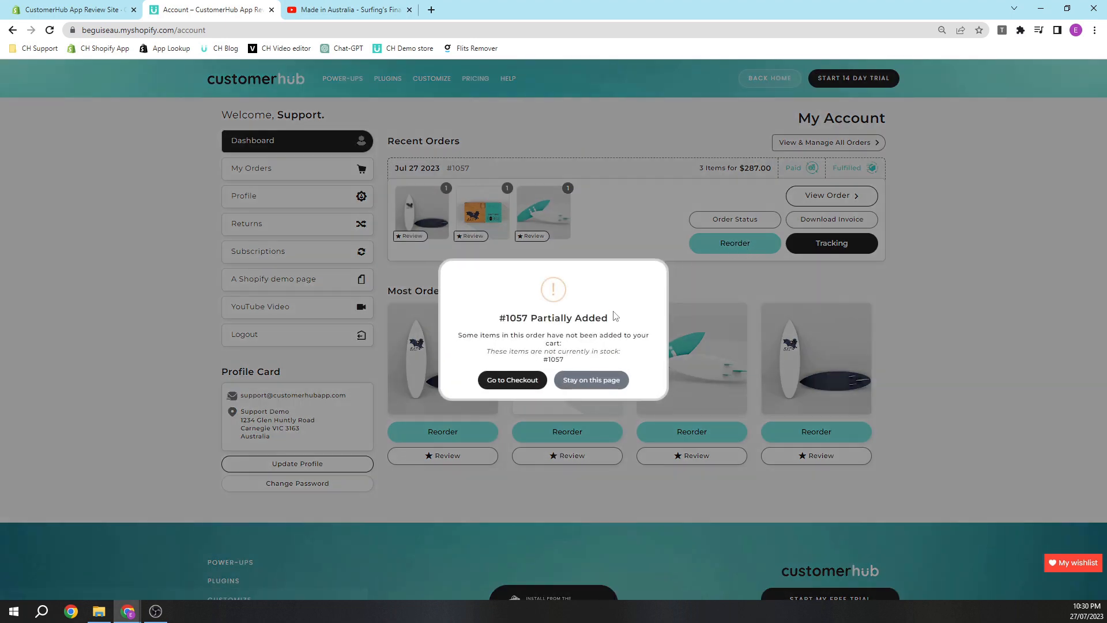
pyautogui.moveTo(615, 321); pyautogui.dragTo(524, 321)
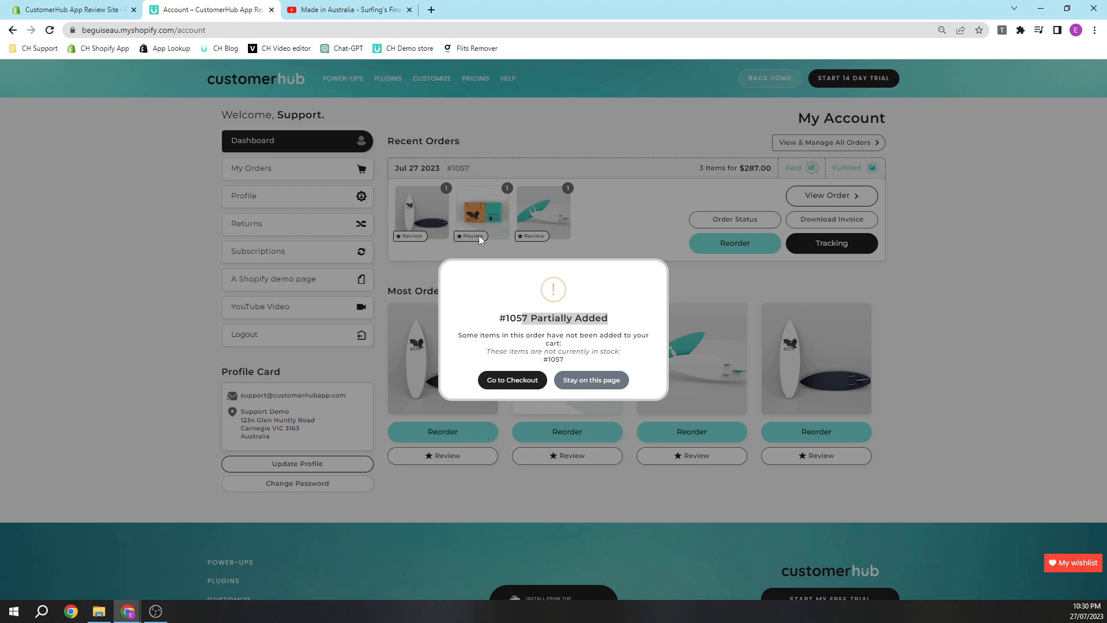
pyautogui.click(597, 381)
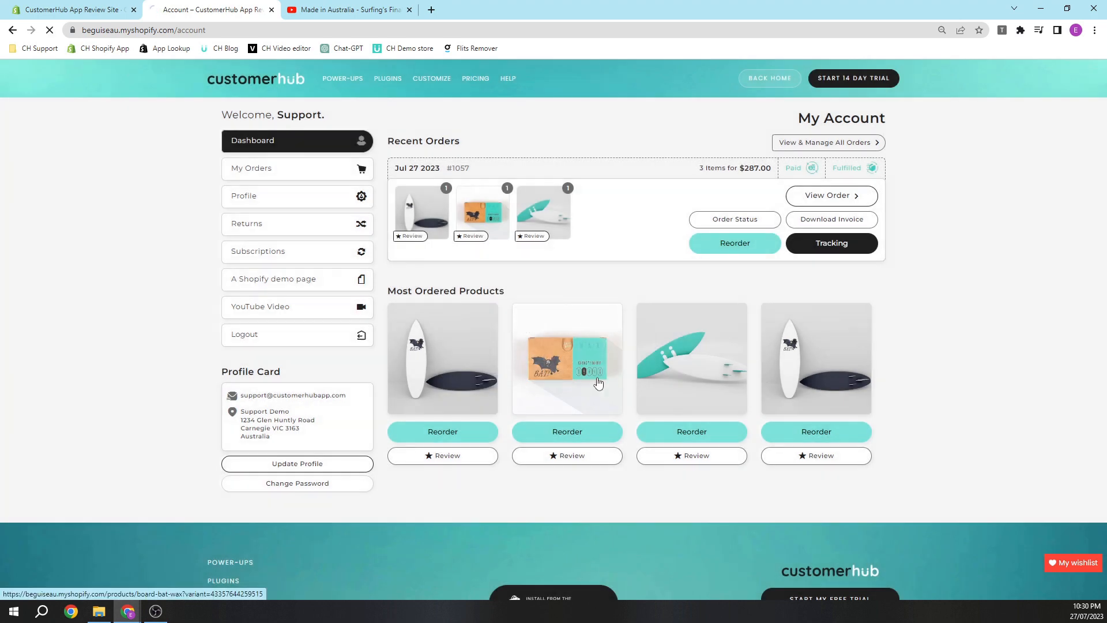
# Check the order notes in the latest order's details and look through the My Orders list for the newly enabled order buttons
pyautogui.click(844, 197)
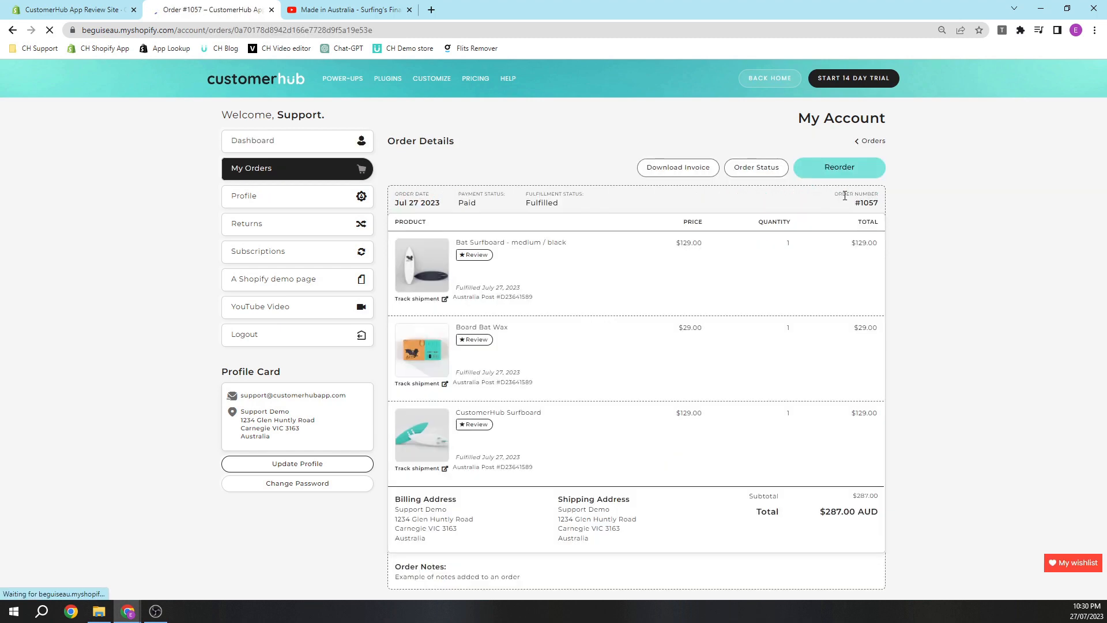
pyautogui.moveTo(520, 575); pyautogui.dragTo(392, 570)
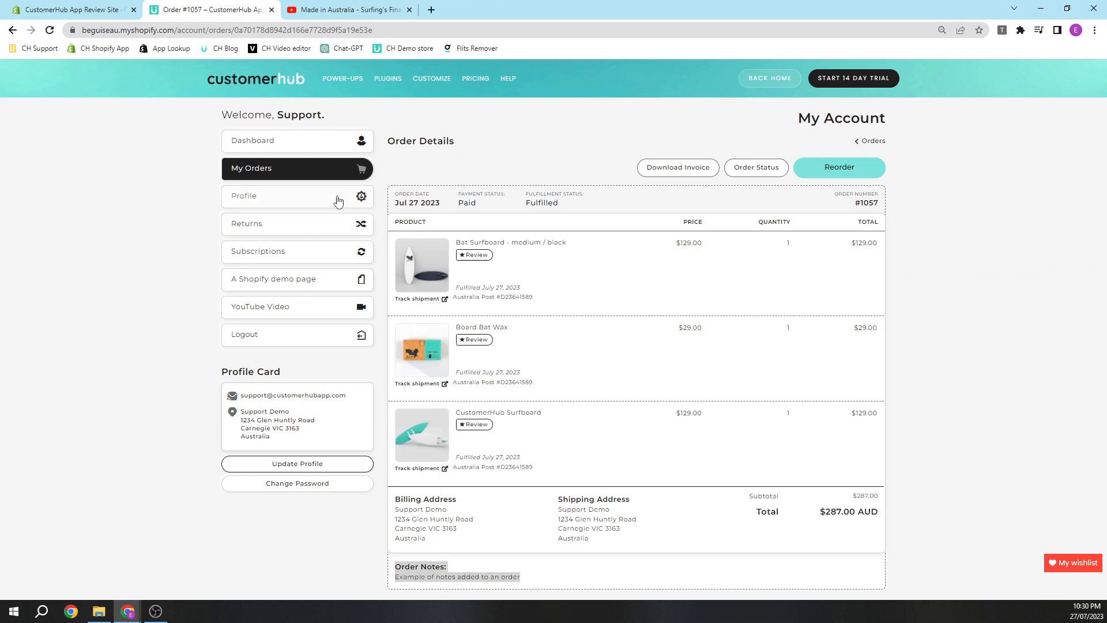
pyautogui.click(296, 172)
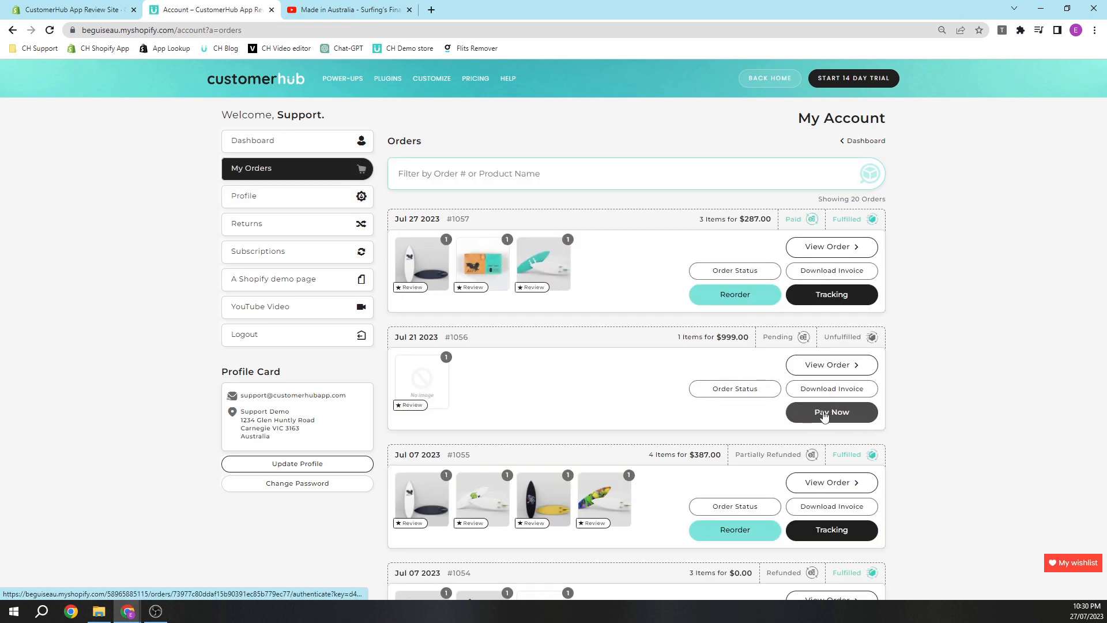
pyautogui.scroll(-5, 951, 424)
pyautogui.scroll(-10, 953, 425)
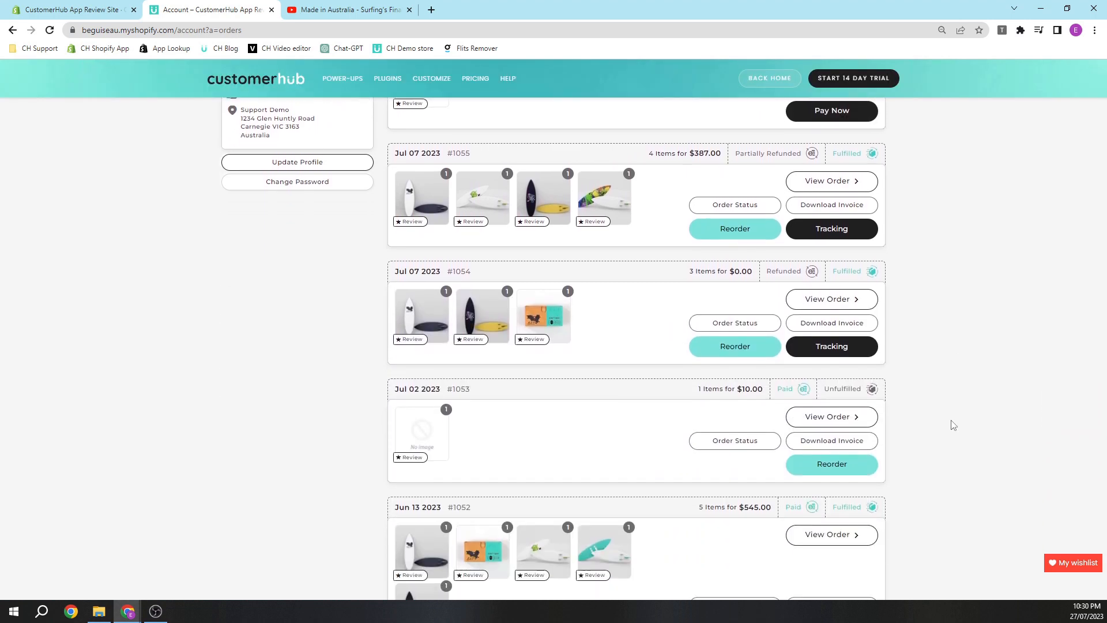
pyautogui.scroll(-10, 953, 425)
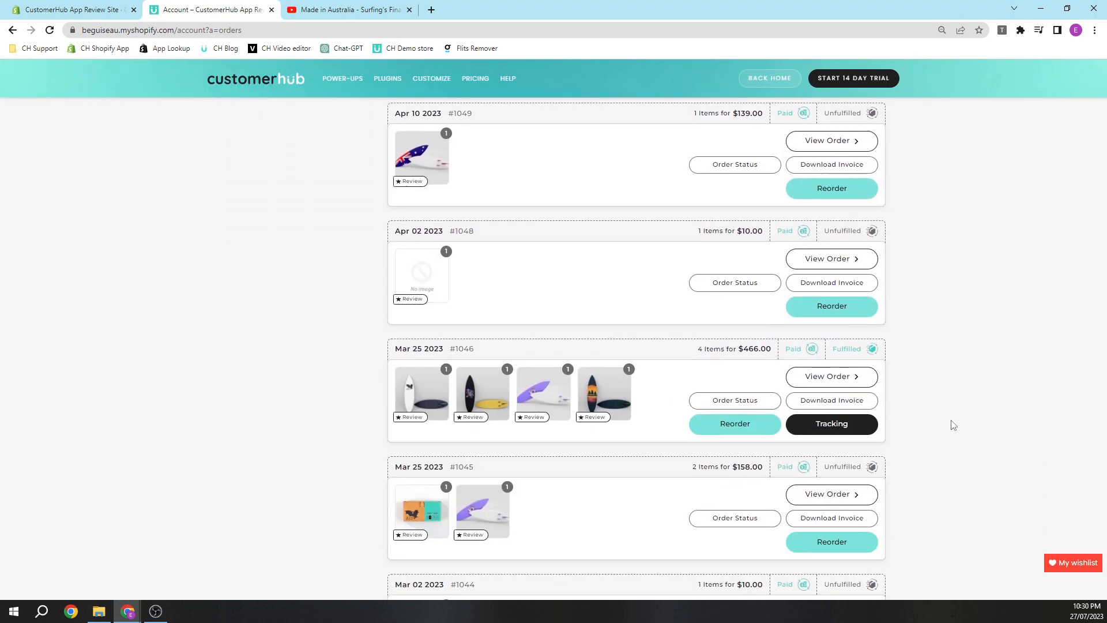
# Open the payment page of the oldest pending order in My Orders in a separate tab, view it, and close that tab
pyautogui.scroll(-10, 953, 424)
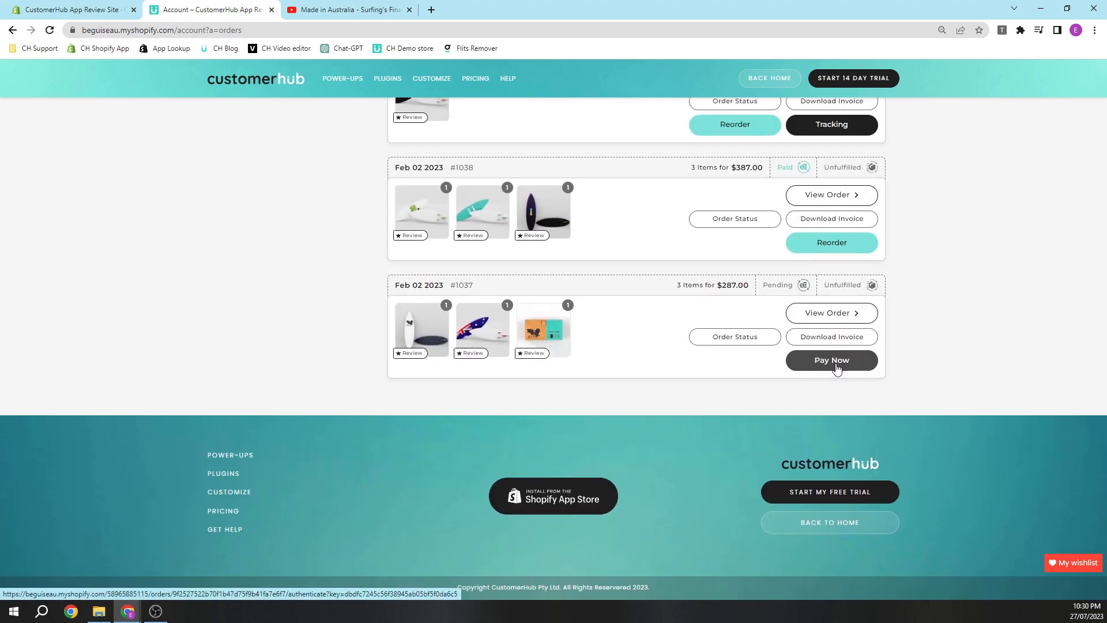
pyautogui.click(835, 363)
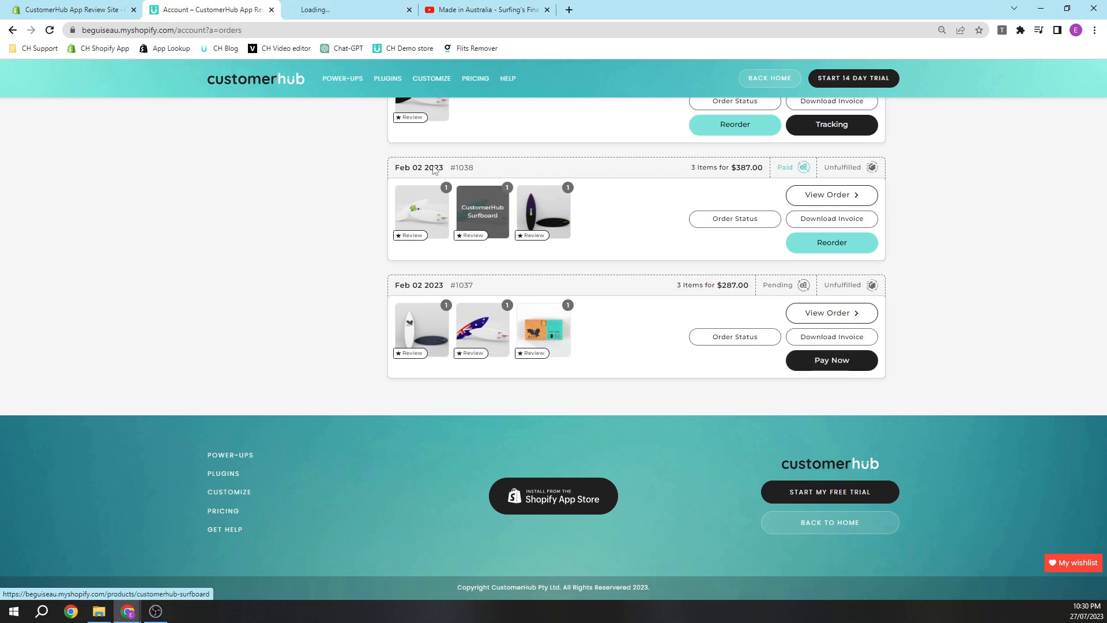
pyautogui.click(334, 12)
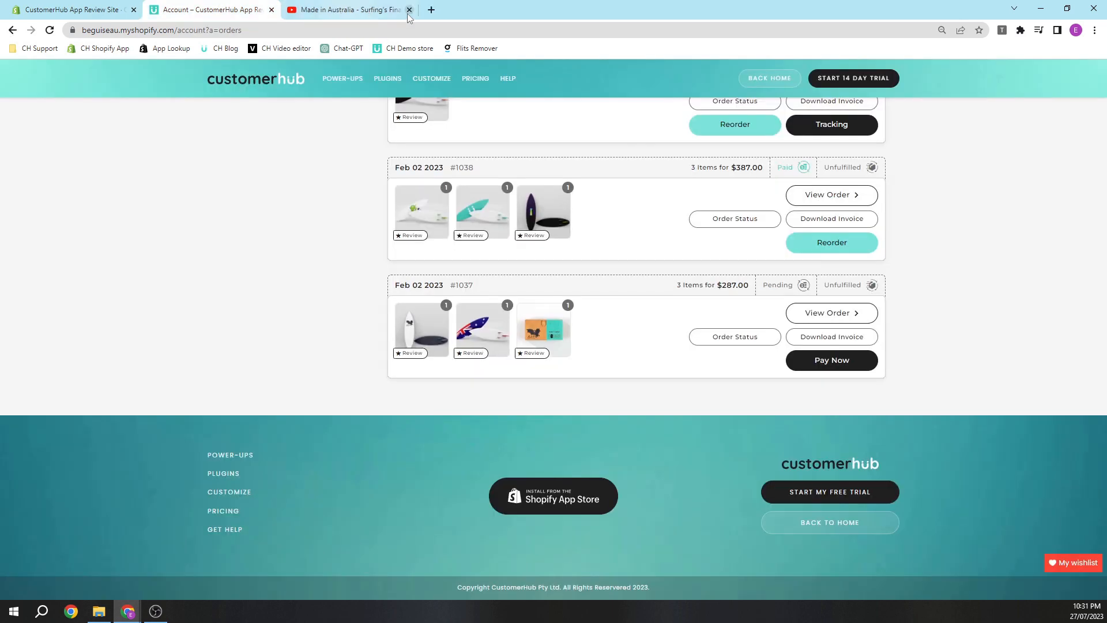
pyautogui.click(408, 9)
# Opt in to news and offers emails in the account Profile, save the details, and return to the Dashboard
pyautogui.scroll(20, 374, 172)
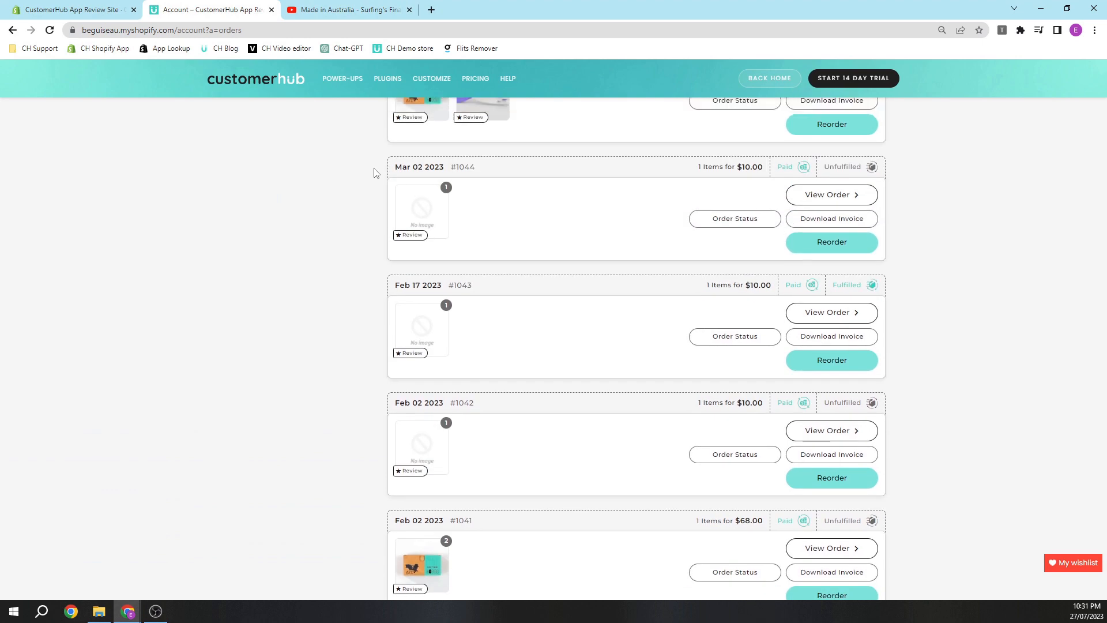
pyautogui.scroll(10, 374, 172)
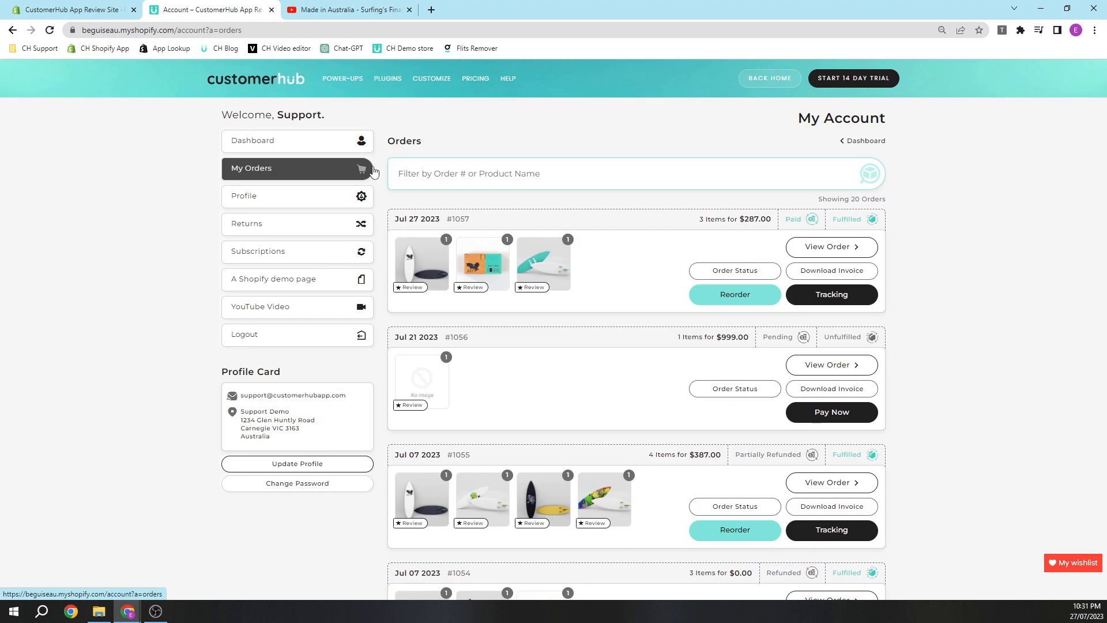
pyautogui.click(277, 200)
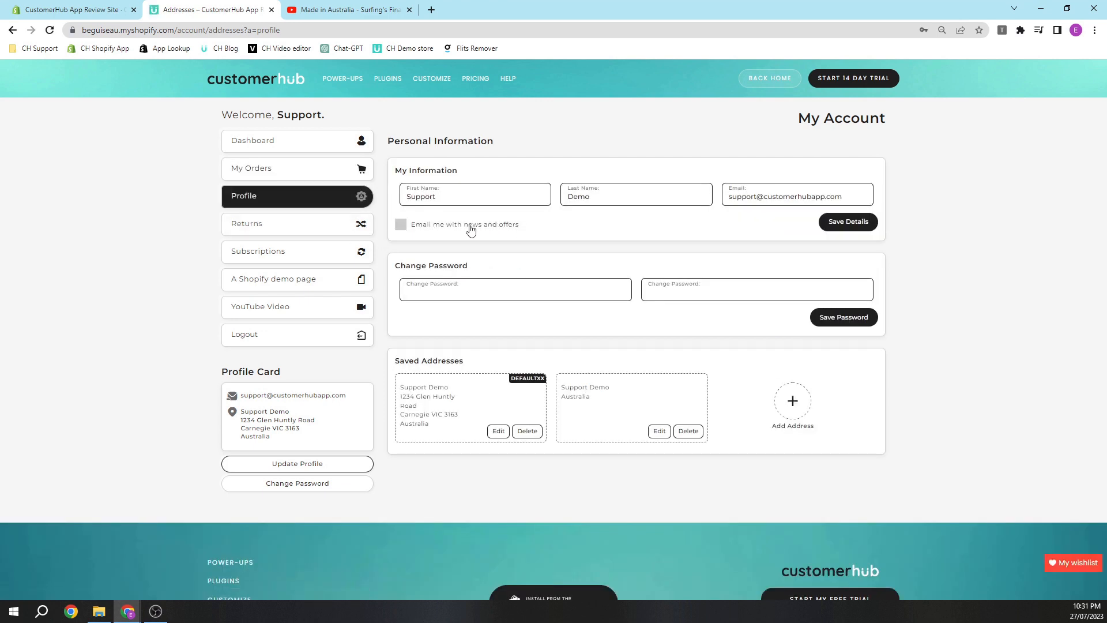
pyautogui.click(400, 225)
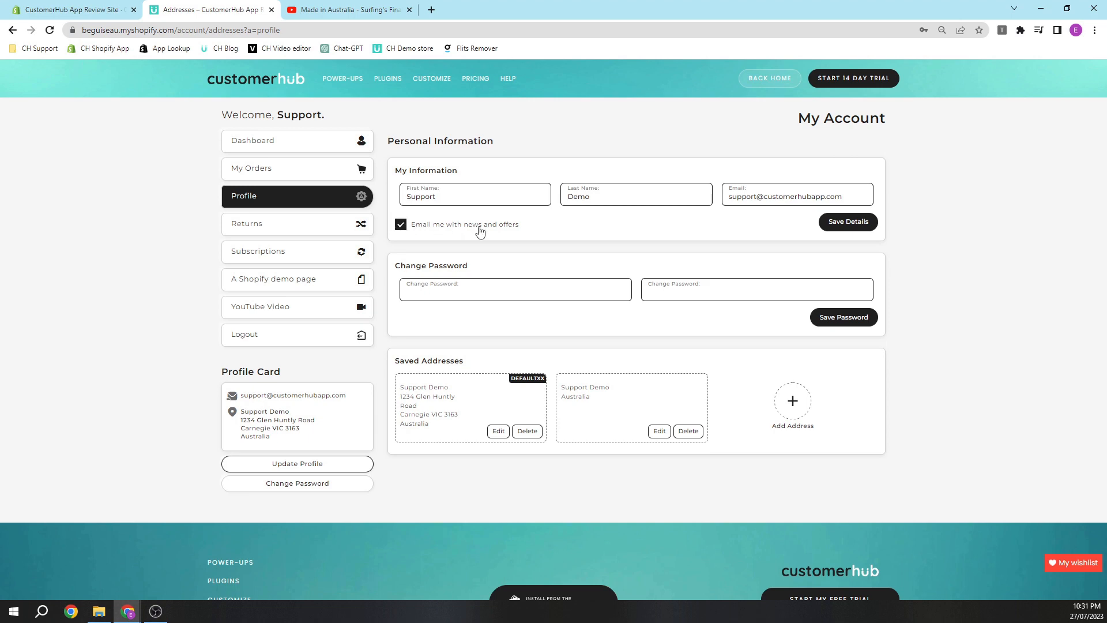
pyautogui.click(845, 226)
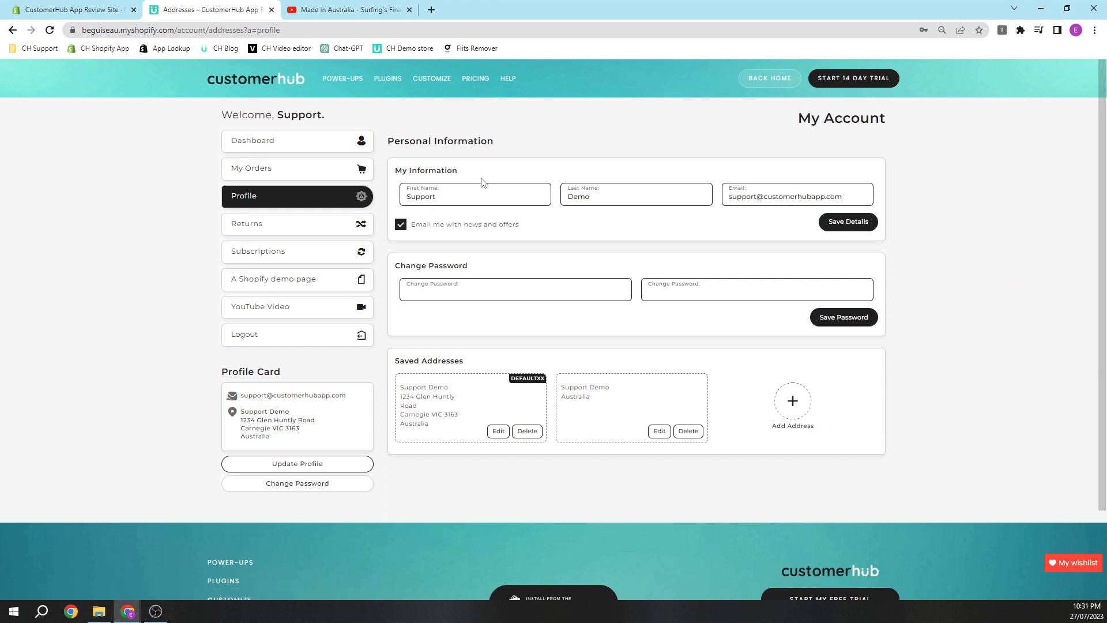
pyautogui.click(282, 140)
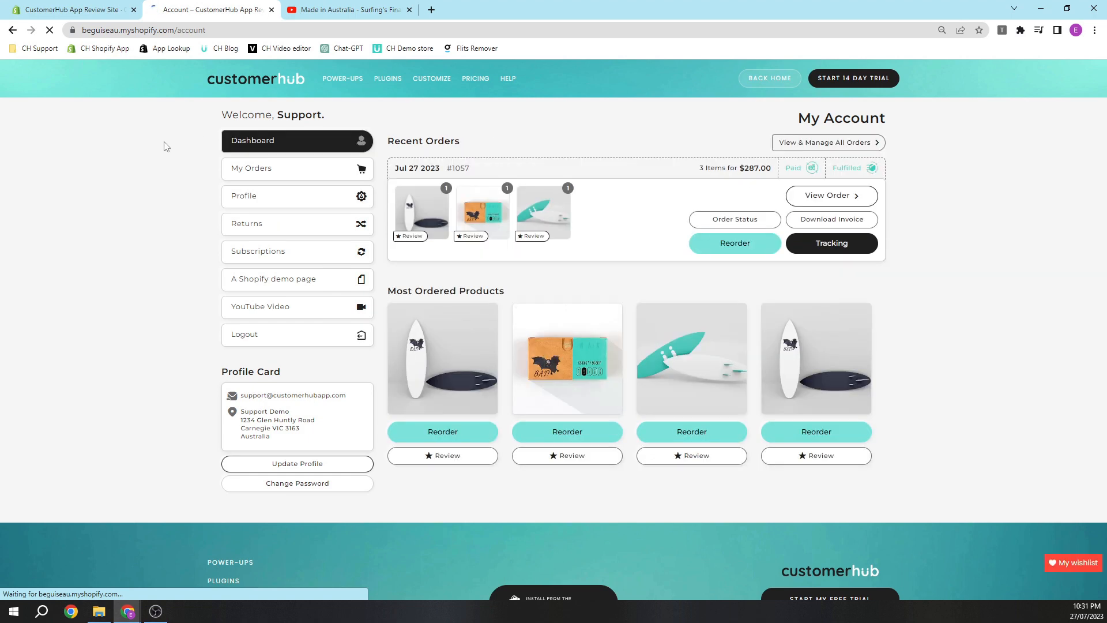
# Copy the customer_hub namespace from CustomerHub's Custom Fields settings in the Shopify admin and open the customer metafield definitions
pyautogui.click(88, 18)
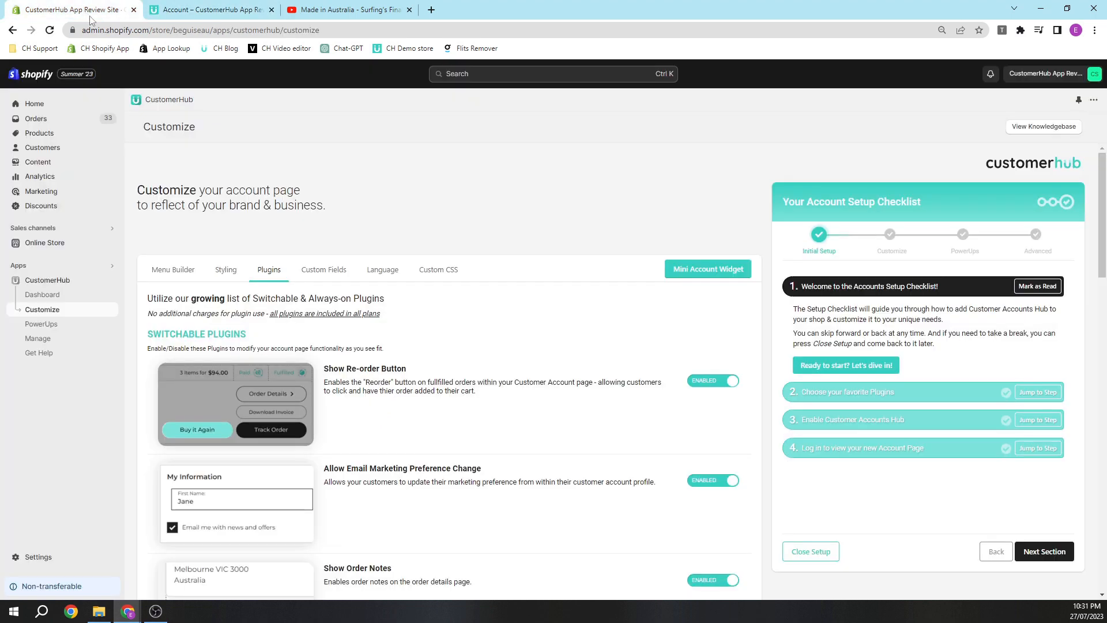
pyautogui.click(340, 276)
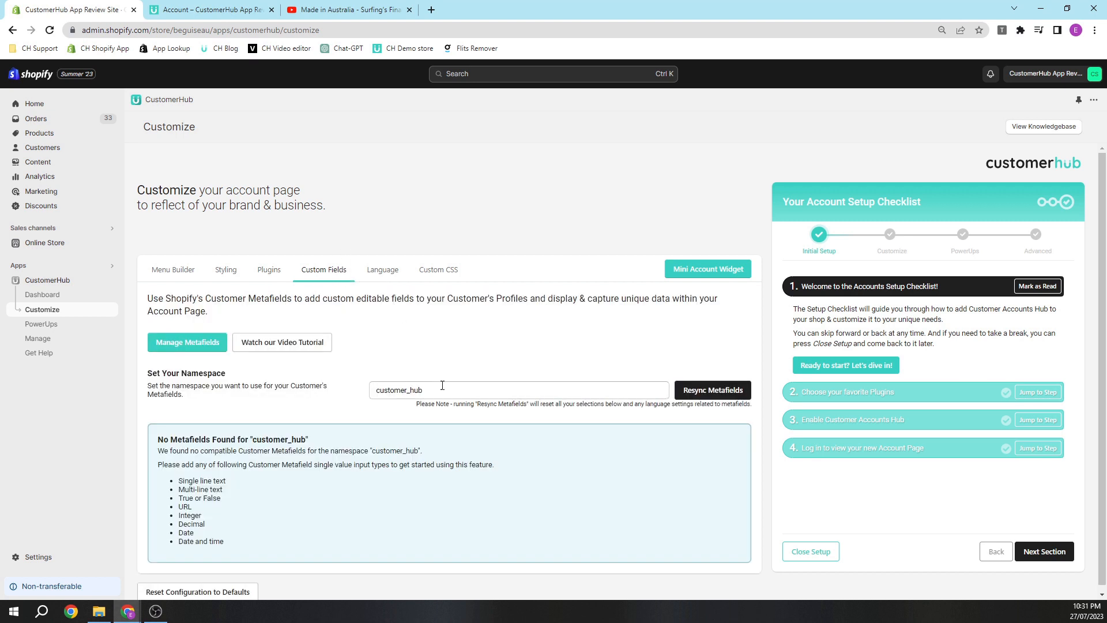
pyautogui.moveTo(421, 390); pyautogui.dragTo(372, 391)
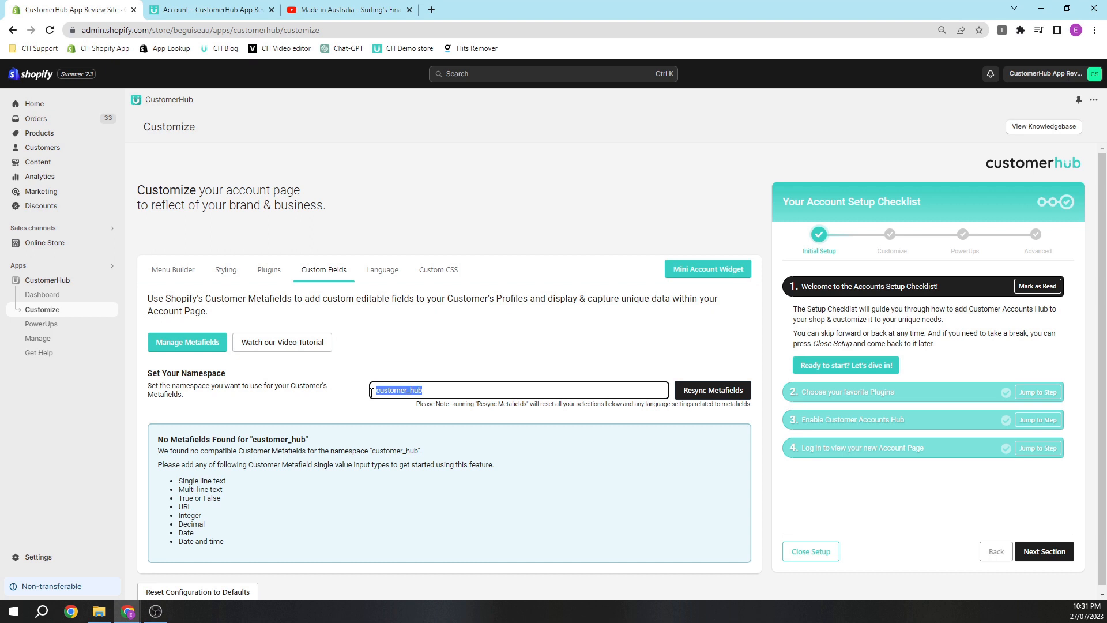
pyautogui.click(204, 348)
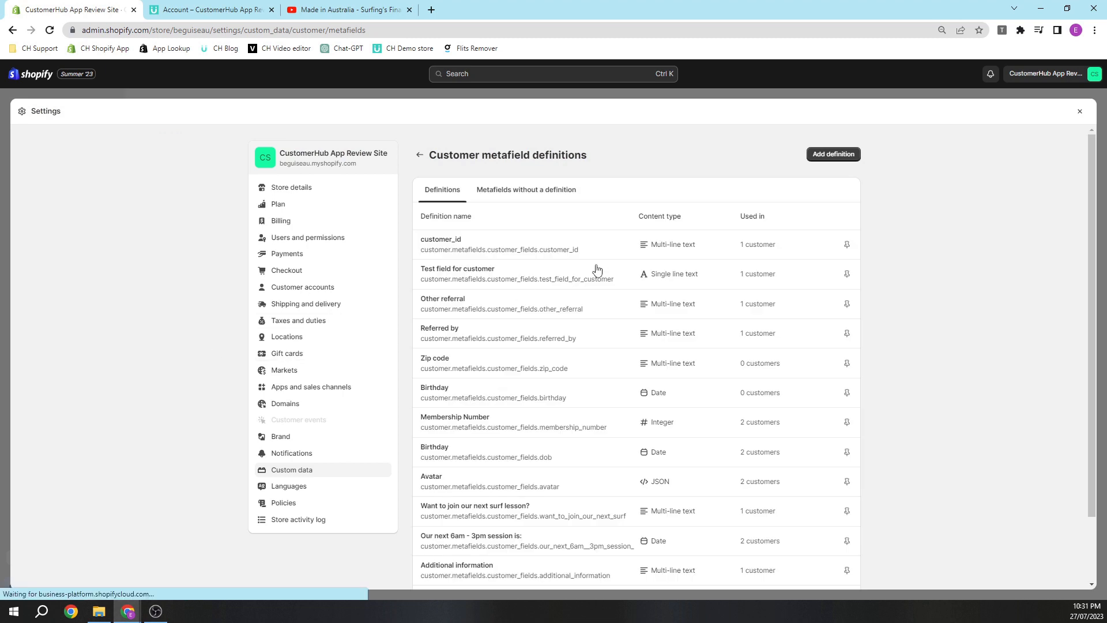
# Add a customer metafield definition named Birth Date with customer_hub.birth_date as its namespace and key
pyautogui.click(832, 155)
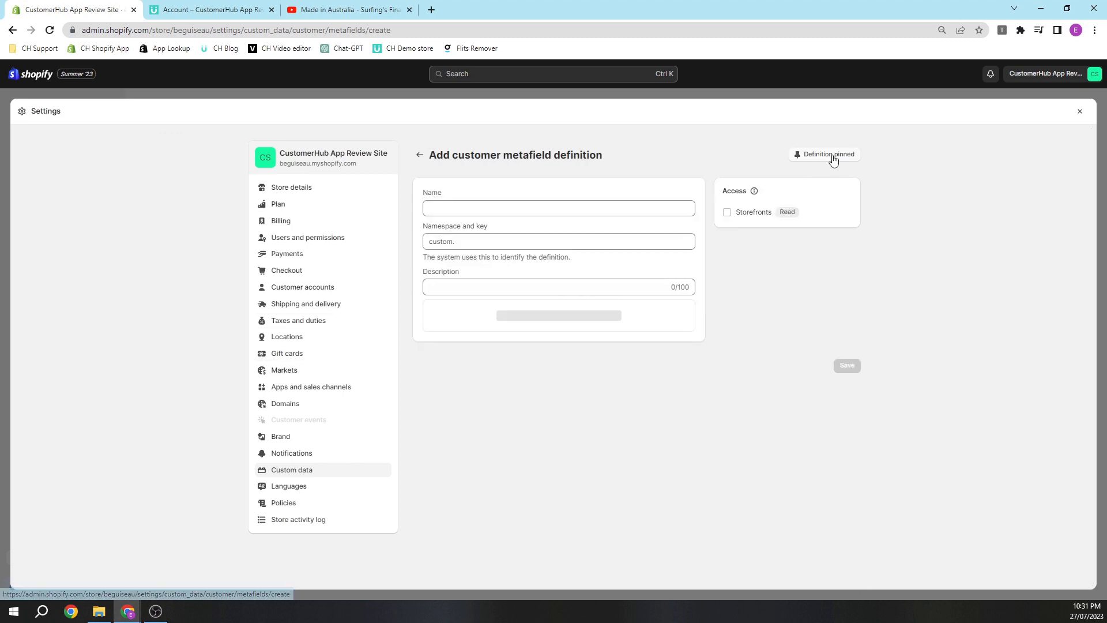
pyautogui.click(554, 206)
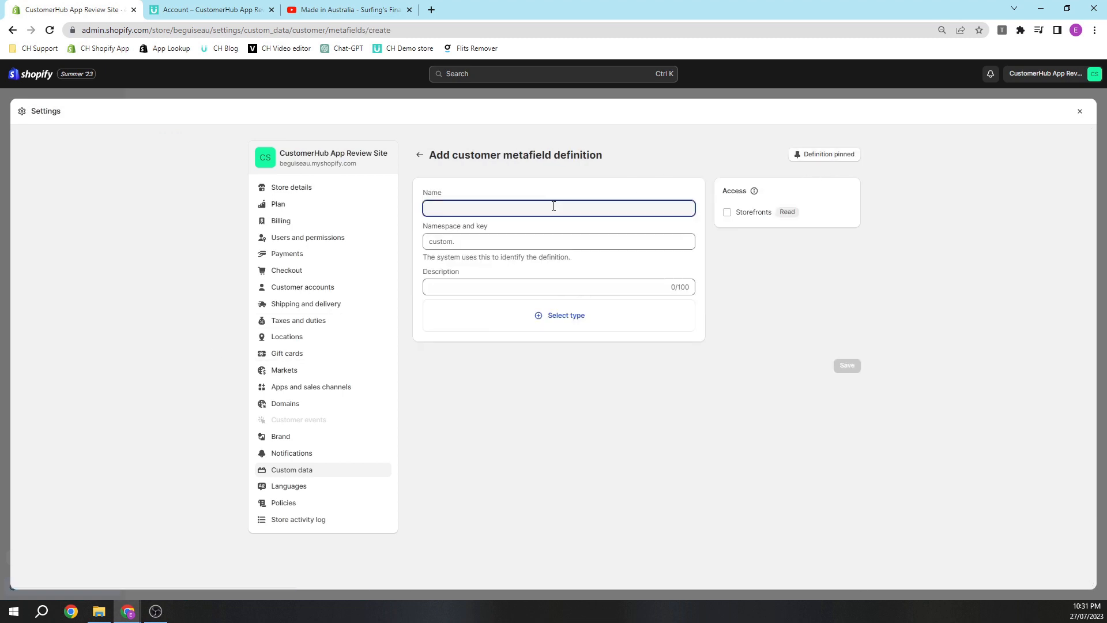
pyautogui.write('B')
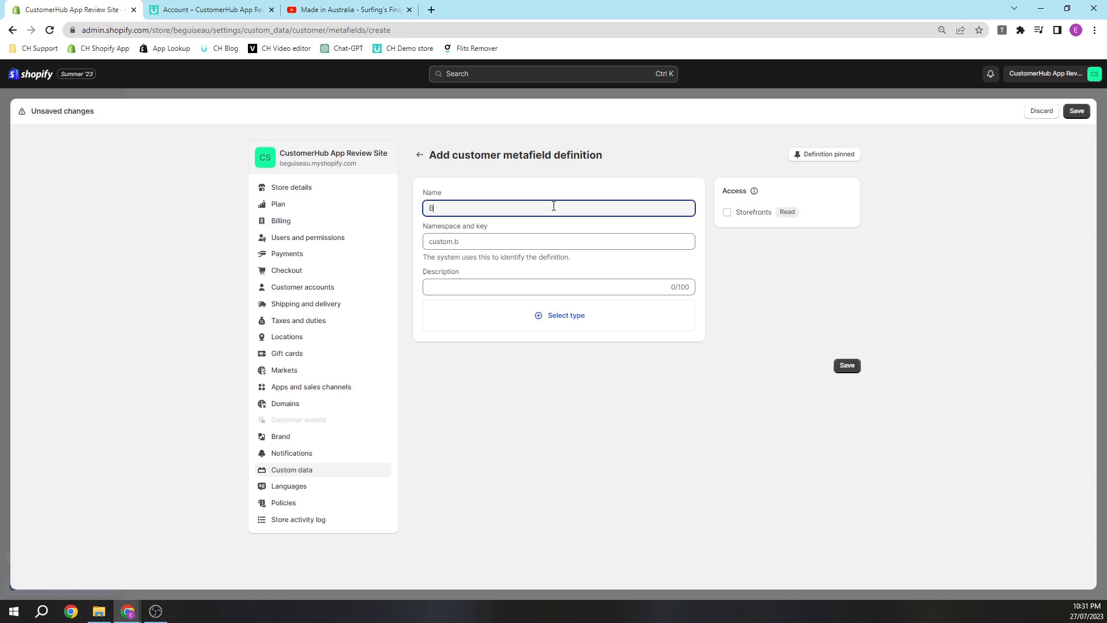
pyautogui.write('irth Date')
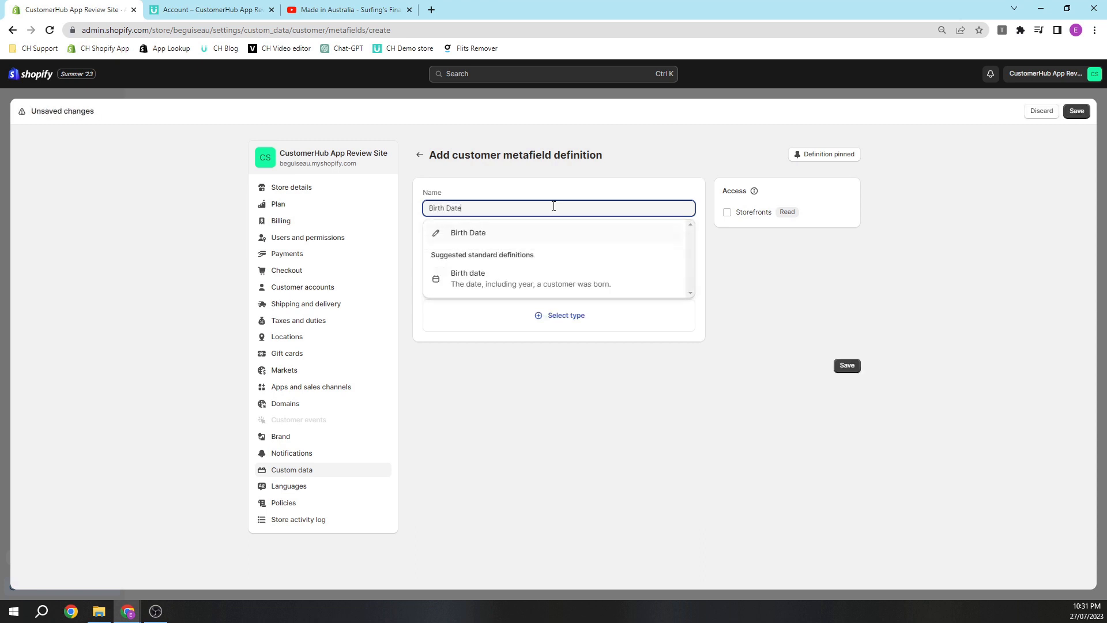
pyautogui.click(532, 238)
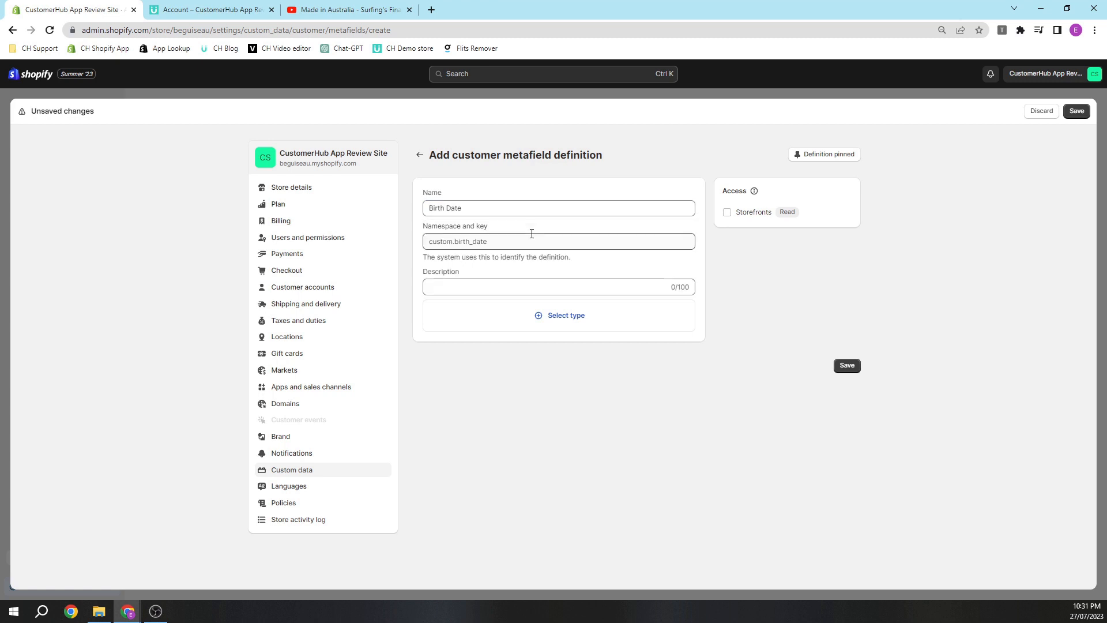
pyautogui.doubleClick(438, 241)
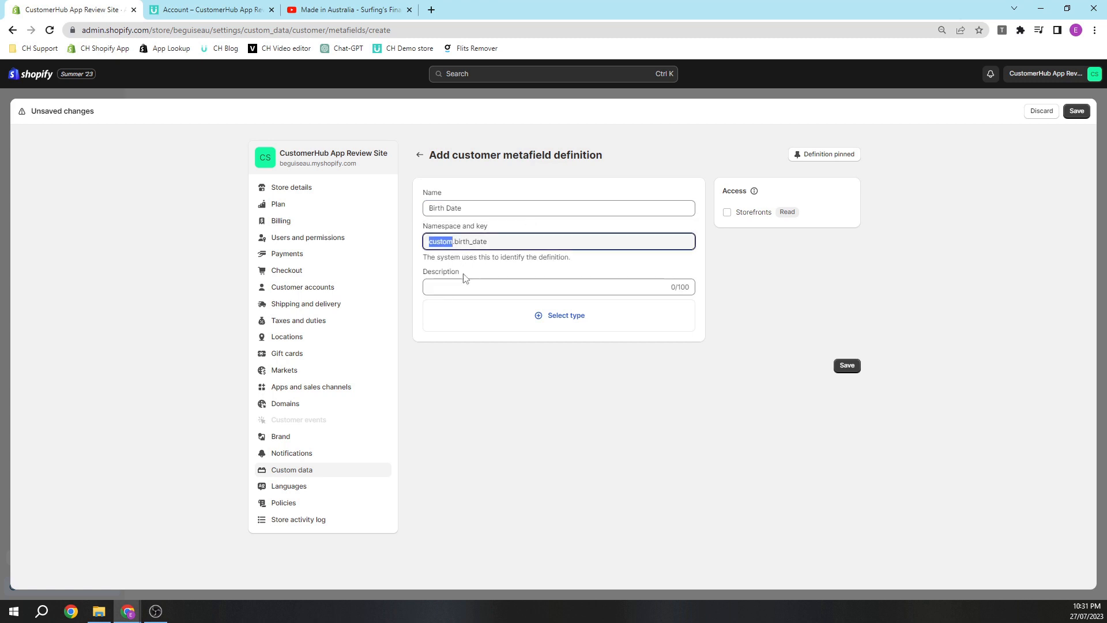
pyautogui.write('customer_hub')
# Set the new metafield definition's type to Date with one value and save the definition
pyautogui.click(511, 319)
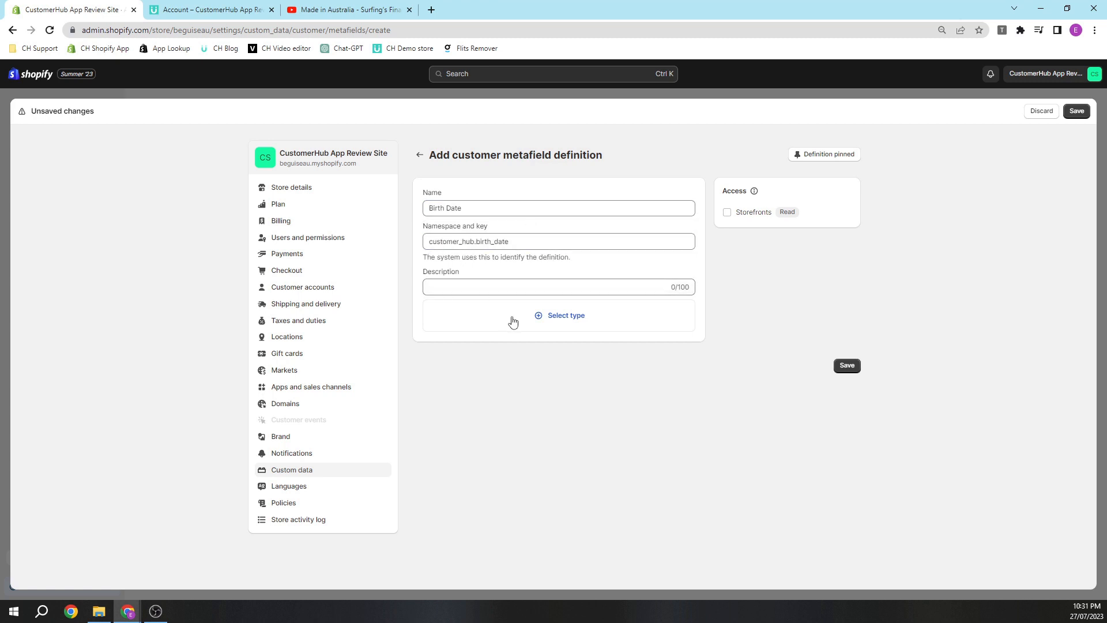
pyautogui.click(495, 540)
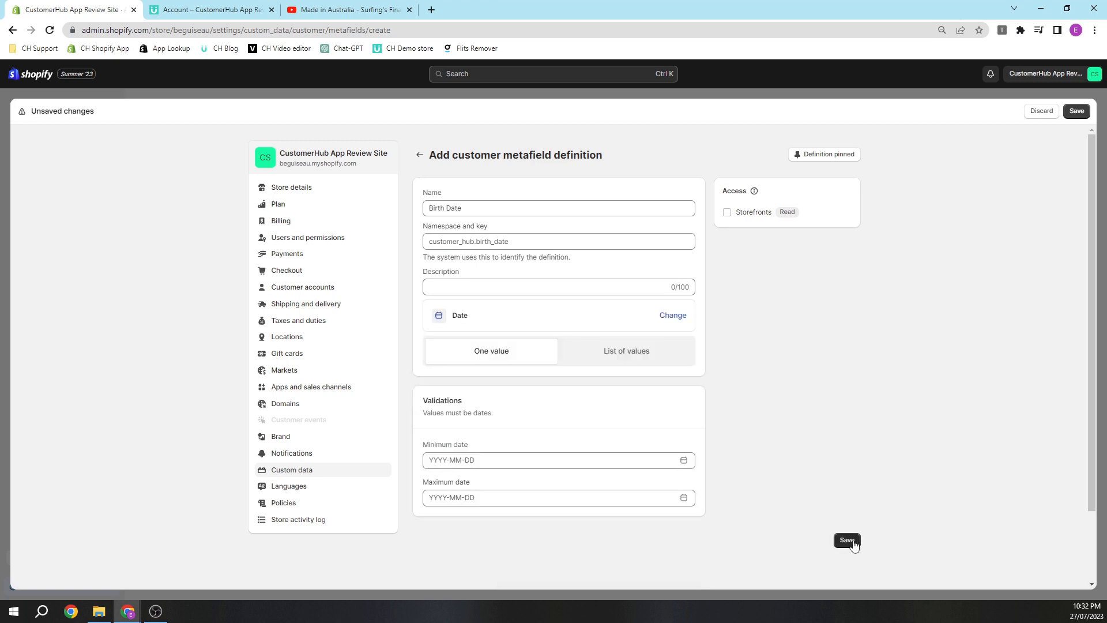
pyautogui.click(851, 541)
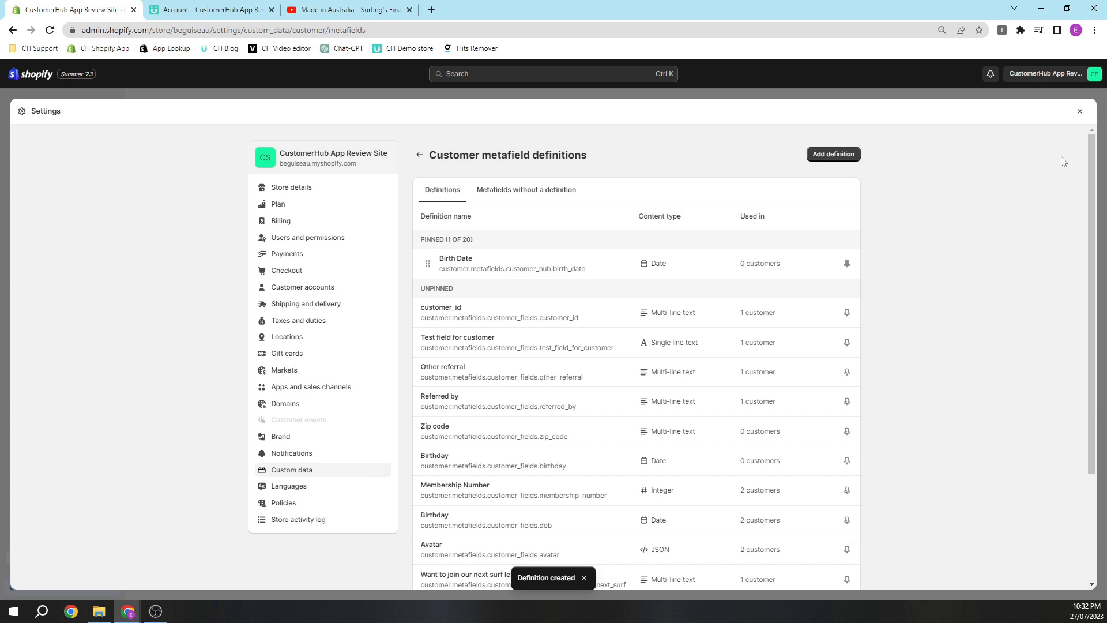
# Close the store settings, return to CustomerHub's Custom Fields settings, and resync the metafields for the customer_hub namespace
pyautogui.click(1080, 114)
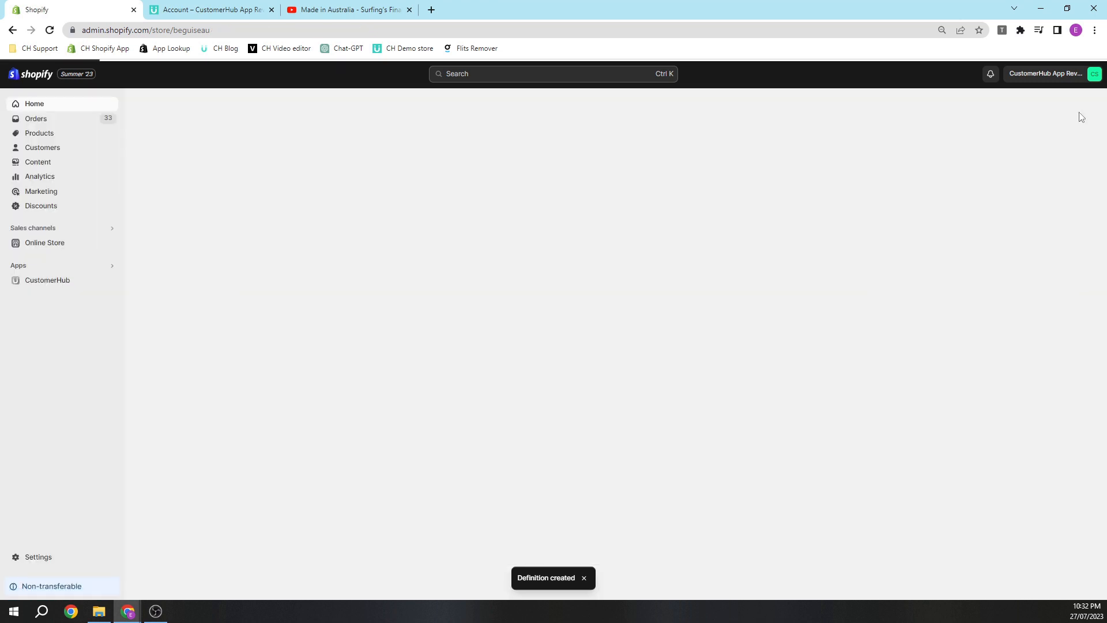
pyautogui.click(53, 280)
pyautogui.click(60, 314)
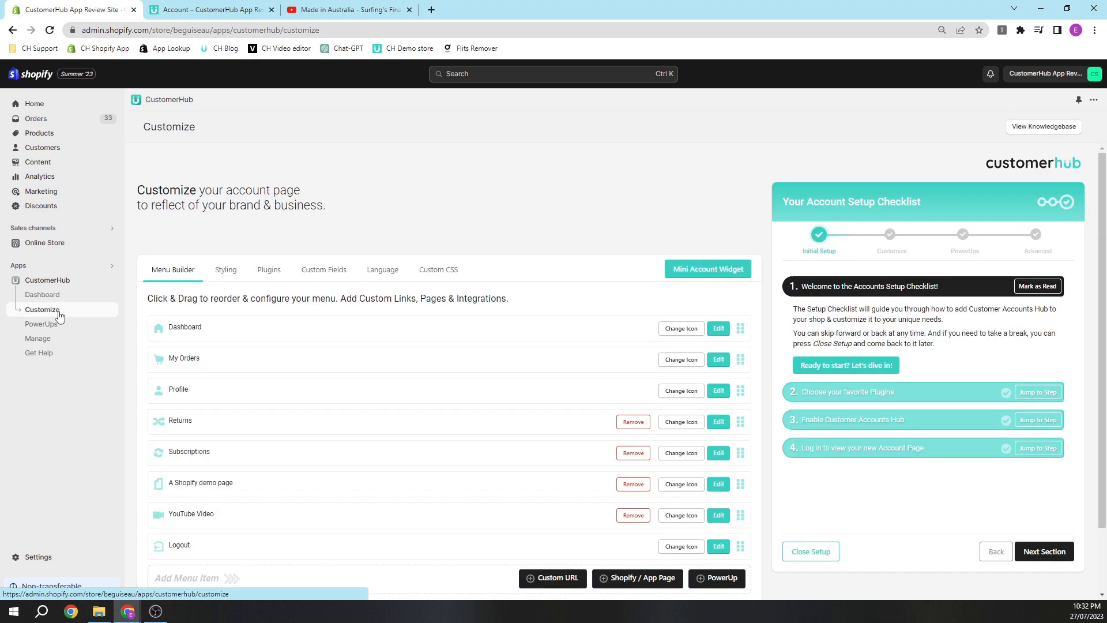
pyautogui.click(319, 276)
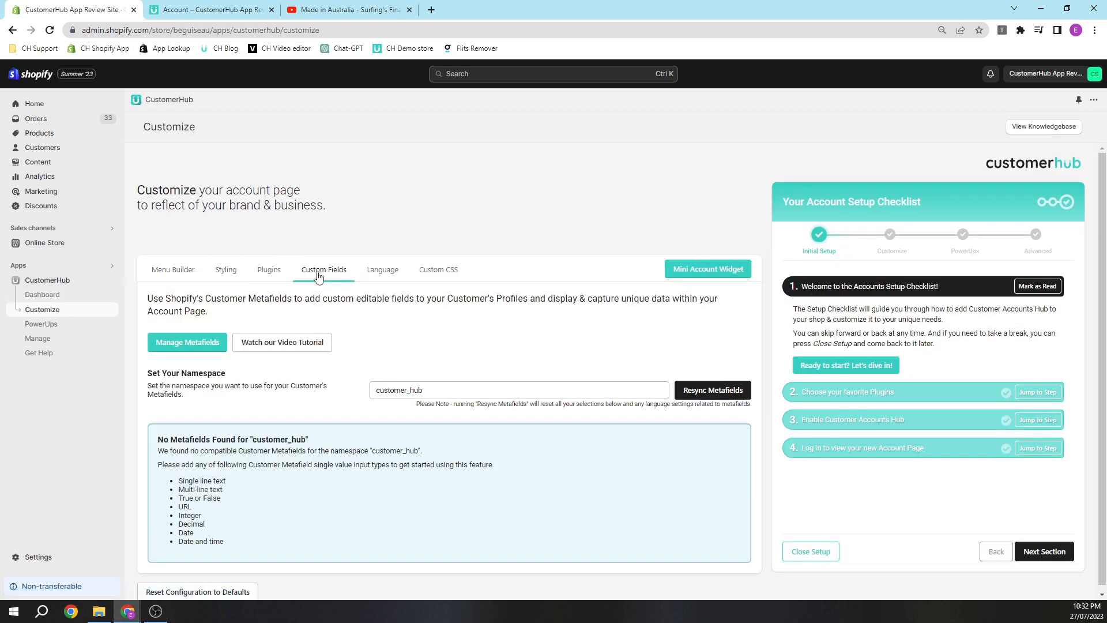
pyautogui.click(706, 392)
pyautogui.click(601, 403)
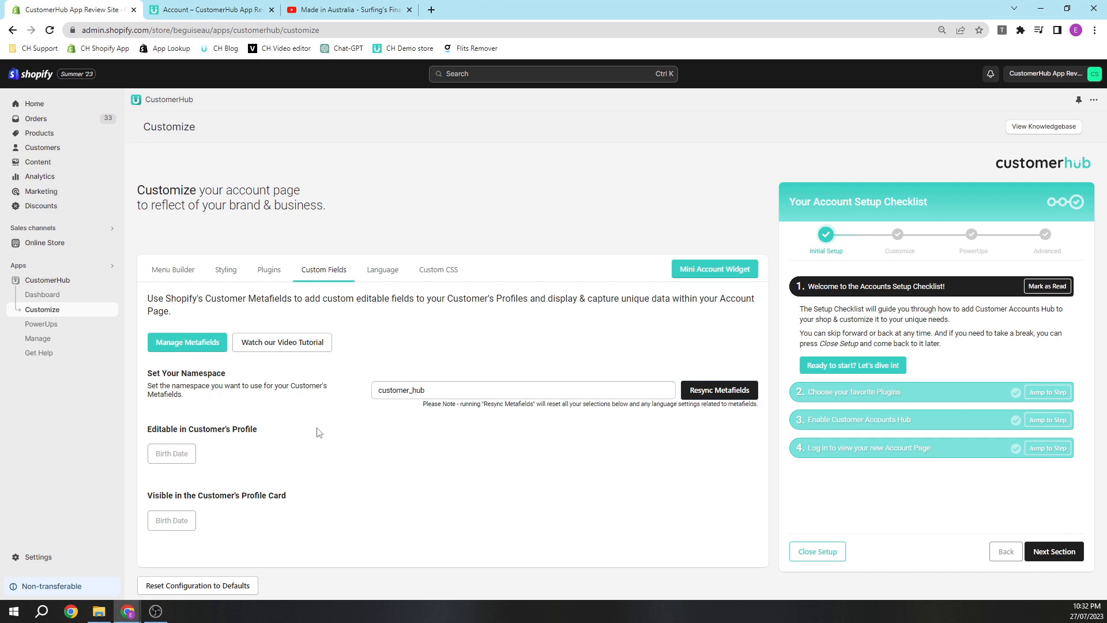
# Make Birth Date editable in the customer's profile and visible in the profile card, and save the changes
pyautogui.moveTo(149, 429); pyautogui.dragTo(240, 427)
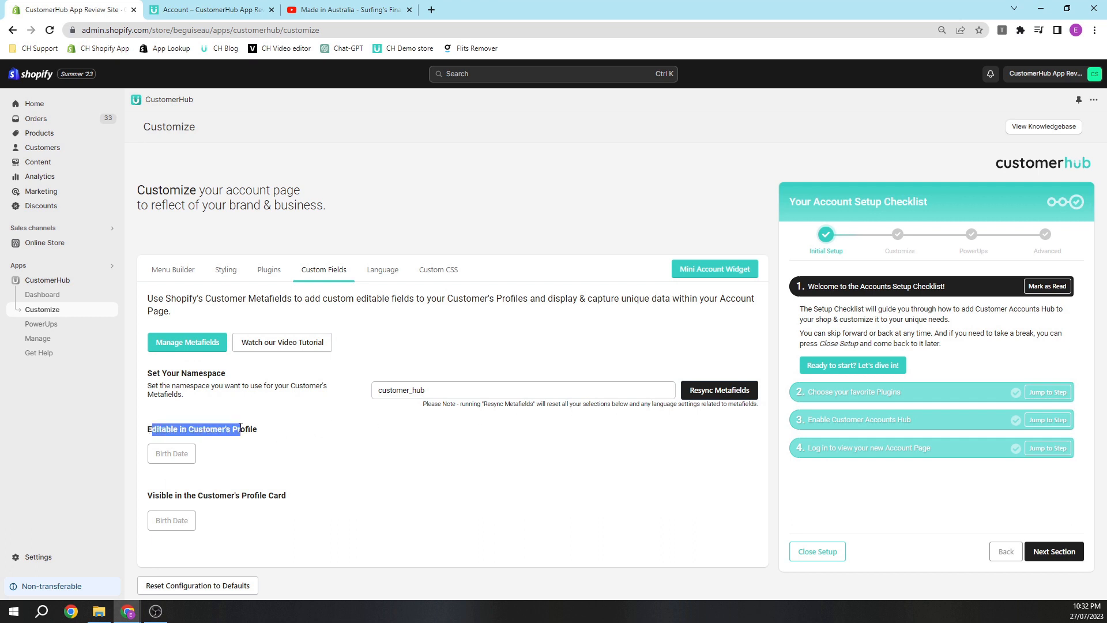
pyautogui.click(171, 455)
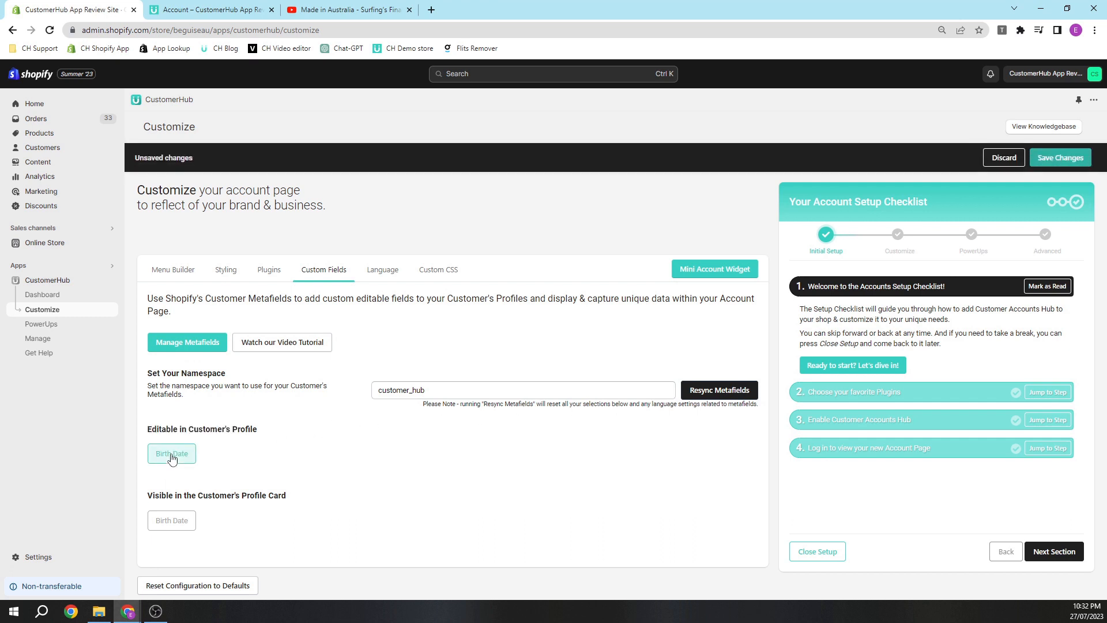
pyautogui.click(171, 525)
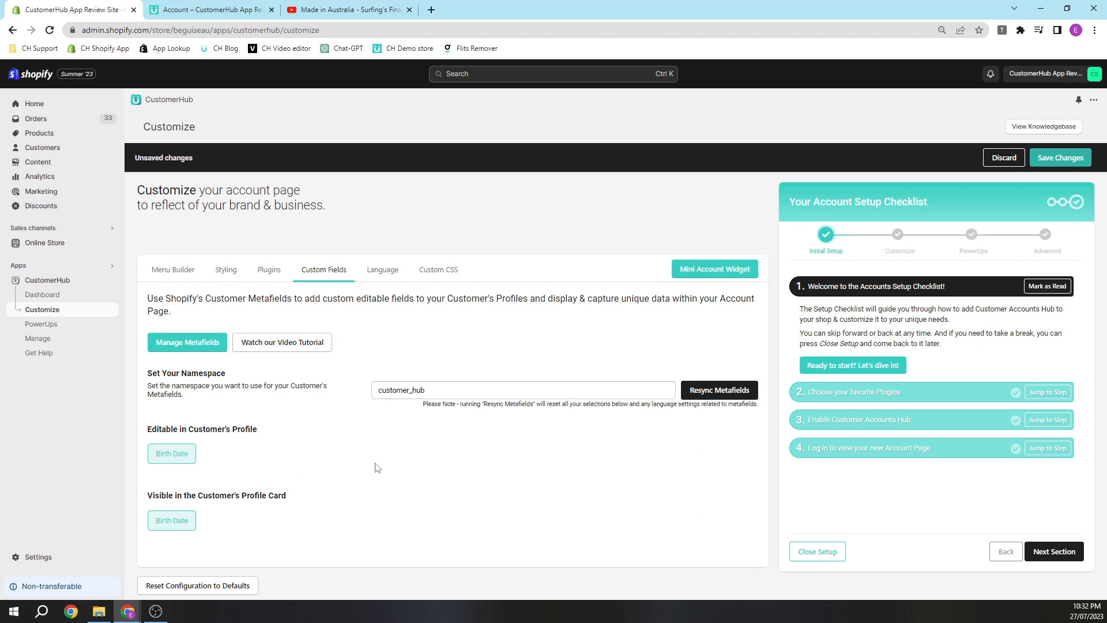
pyautogui.click(1066, 162)
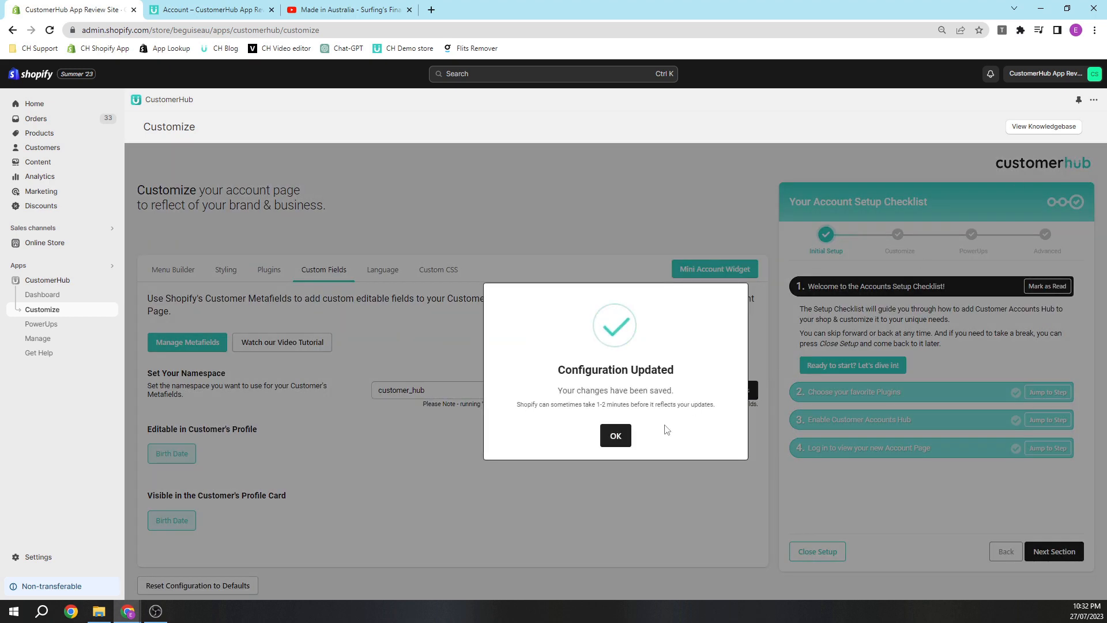
pyautogui.click(615, 436)
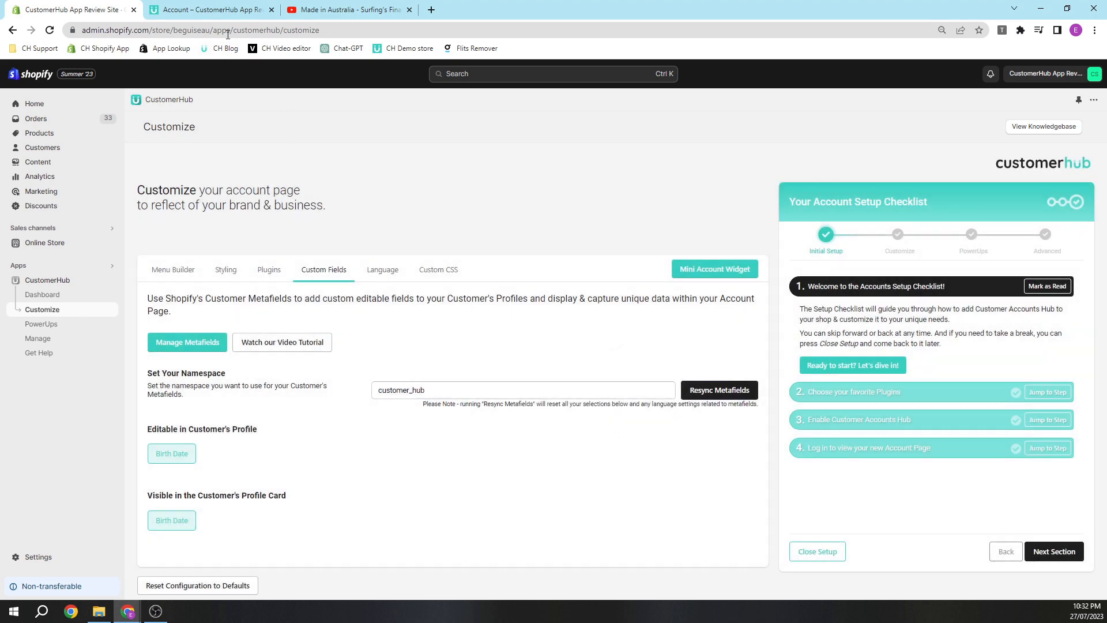
# Enter the customer's date of birth in the new Birth Date field of the storefront account Profile and save the details
pyautogui.click(217, 13)
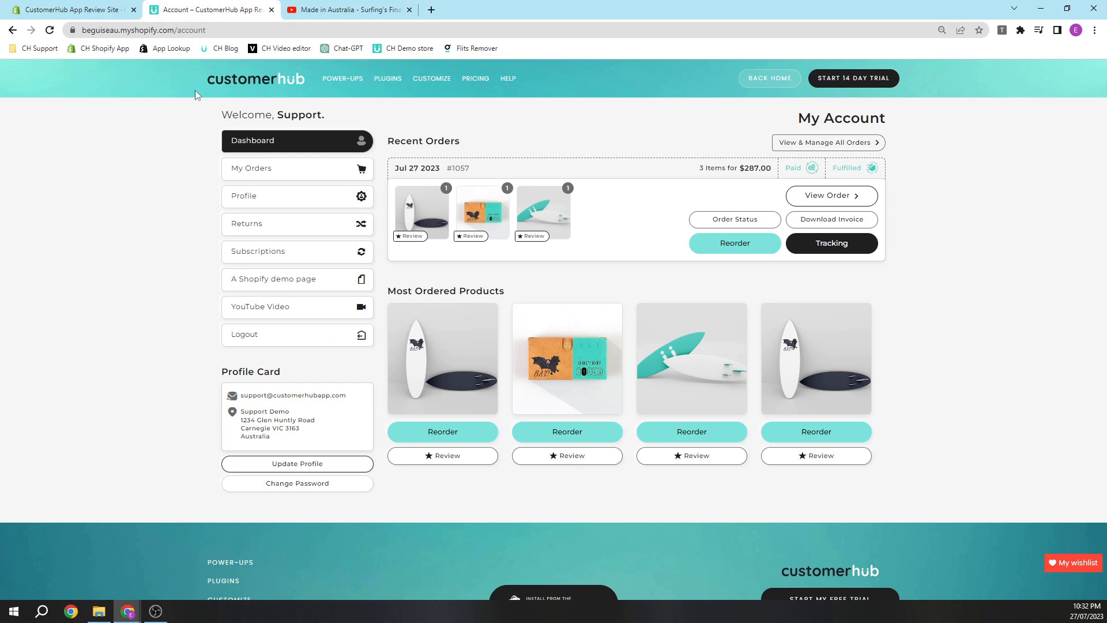
pyautogui.click(273, 200)
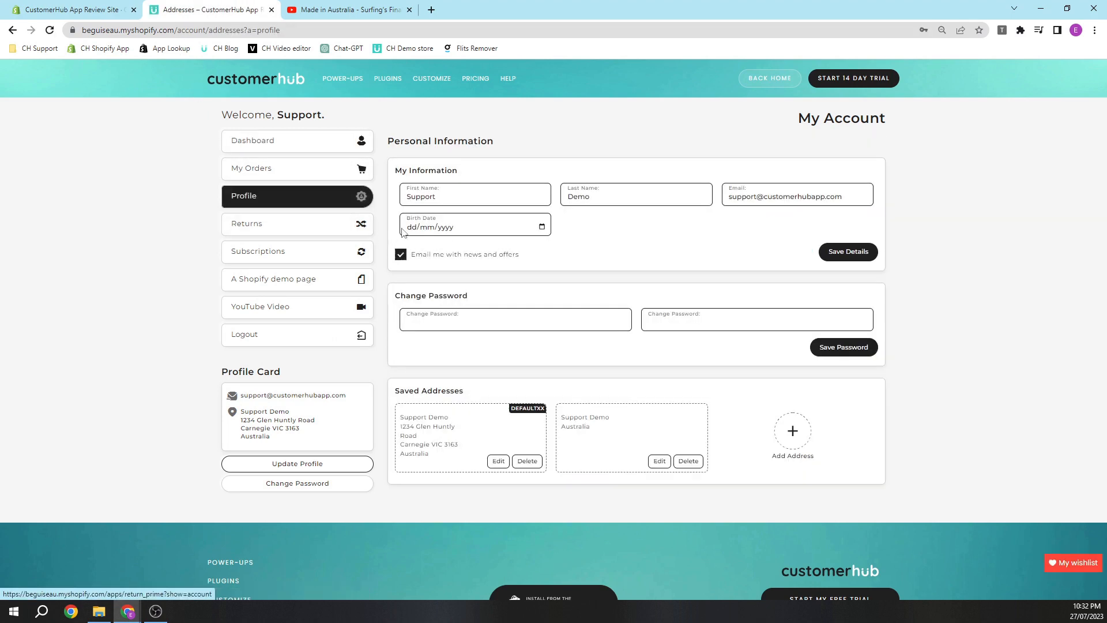
pyautogui.click(455, 230)
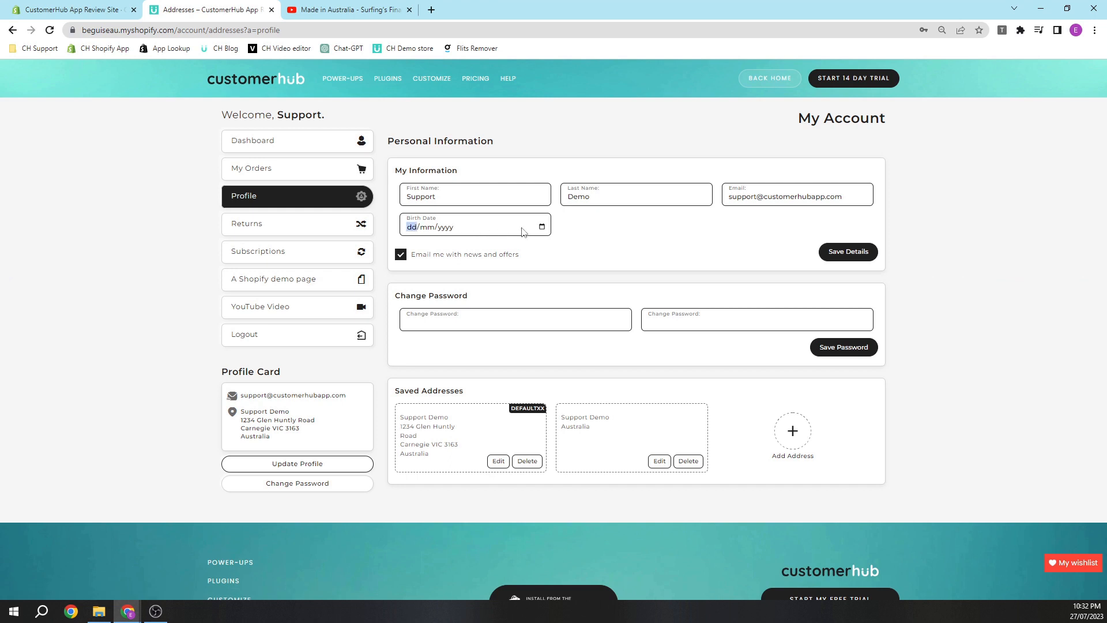
pyautogui.write('31/03/00')
pyautogui.write('1956')
pyautogui.click(846, 256)
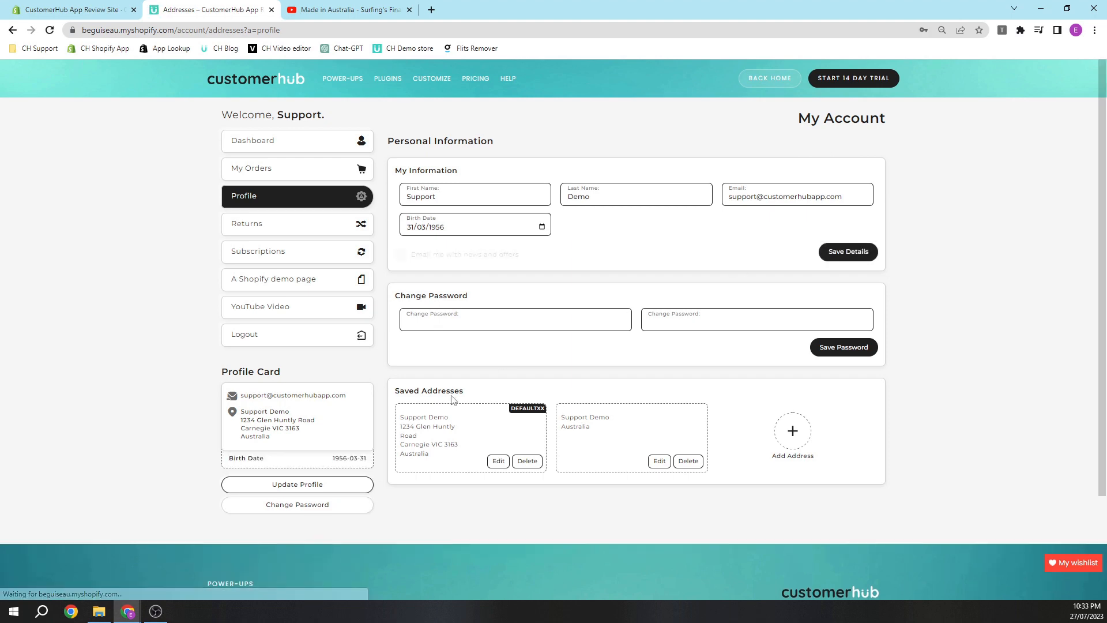
# Check the Birth Date in the storefront profile card, and in the Metafields section of the demo customer's record in the Shopify admin
pyautogui.moveTo(230, 459); pyautogui.dragTo(363, 463)
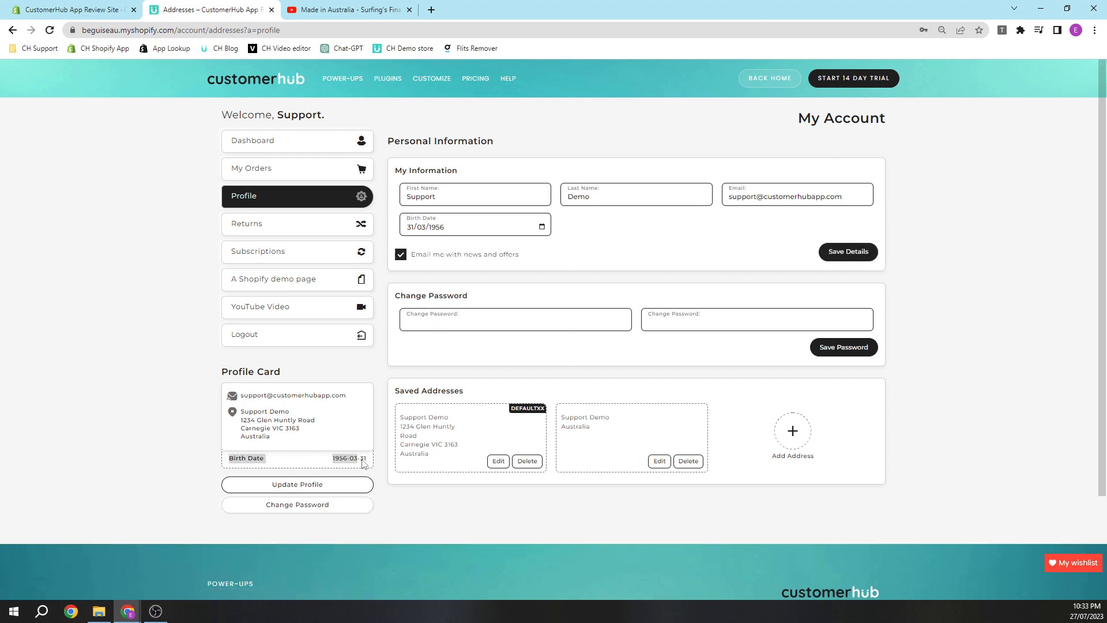
pyautogui.click(211, 459)
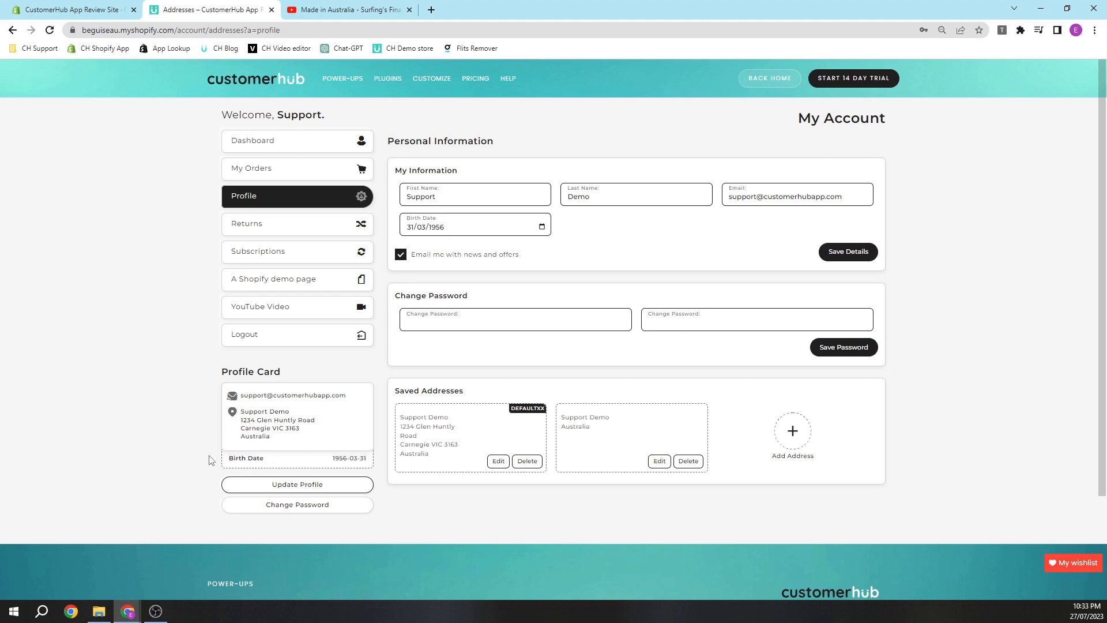
pyautogui.click(89, 14)
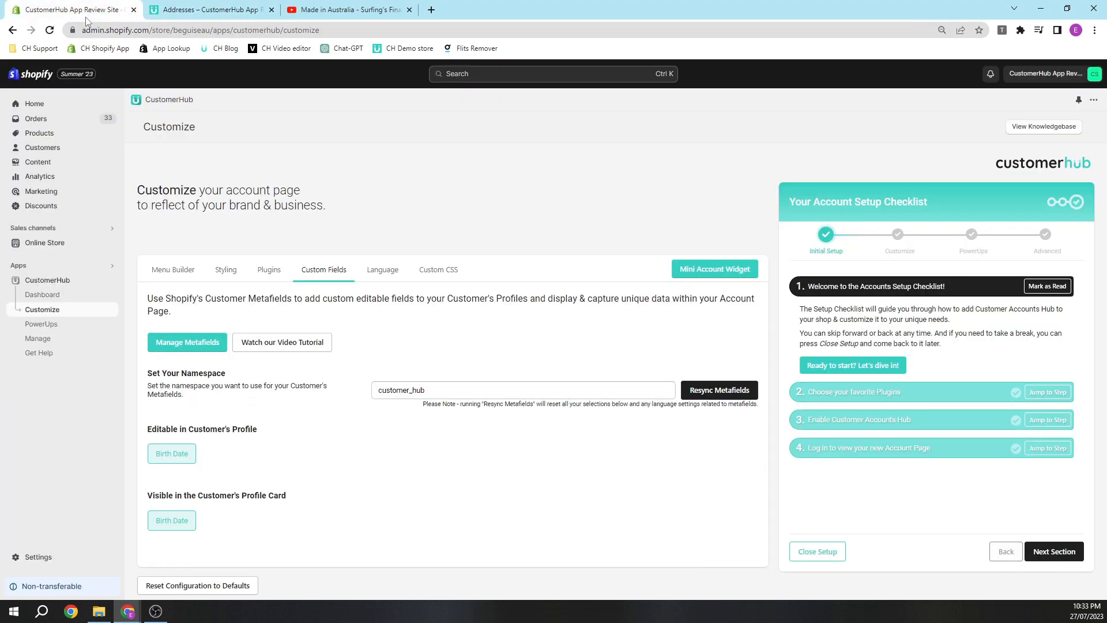
pyautogui.click(68, 150)
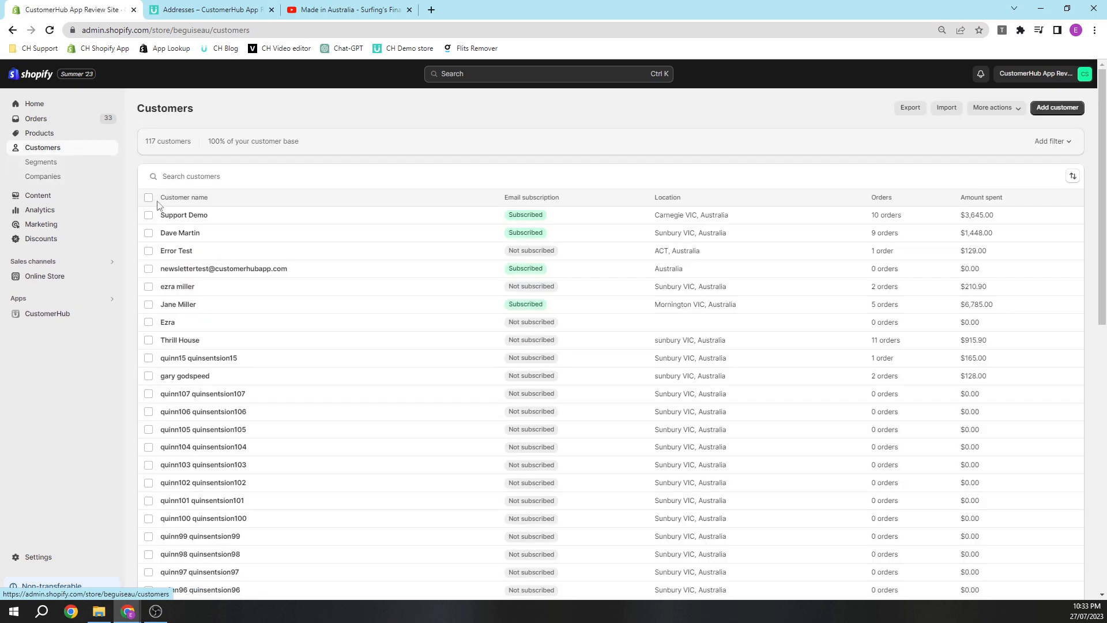
pyautogui.click(180, 218)
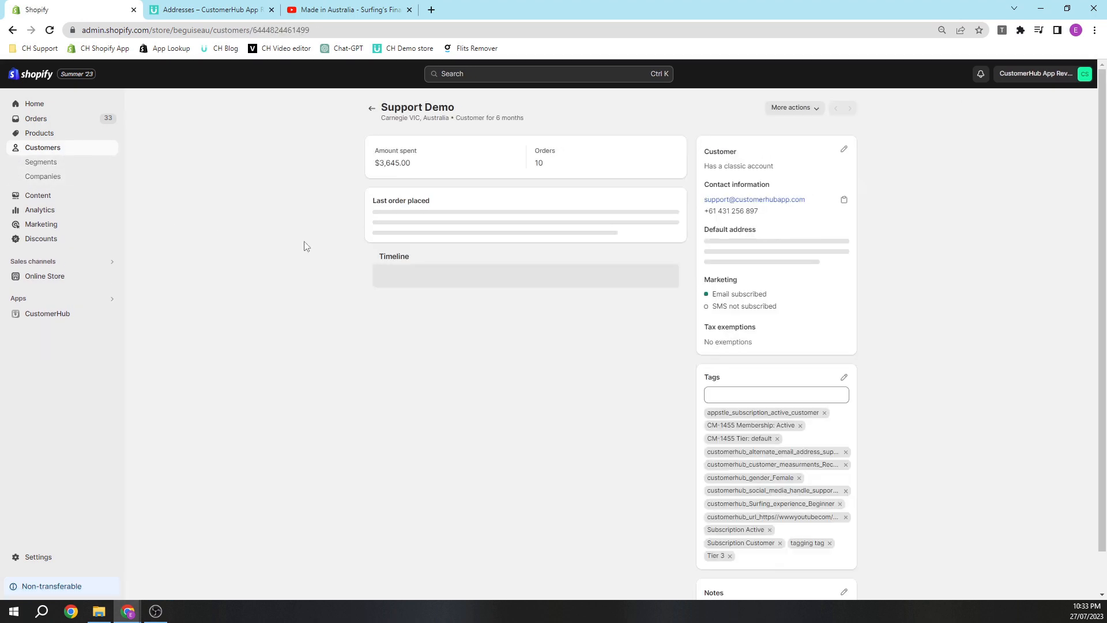
pyautogui.scroll(-5, 306, 246)
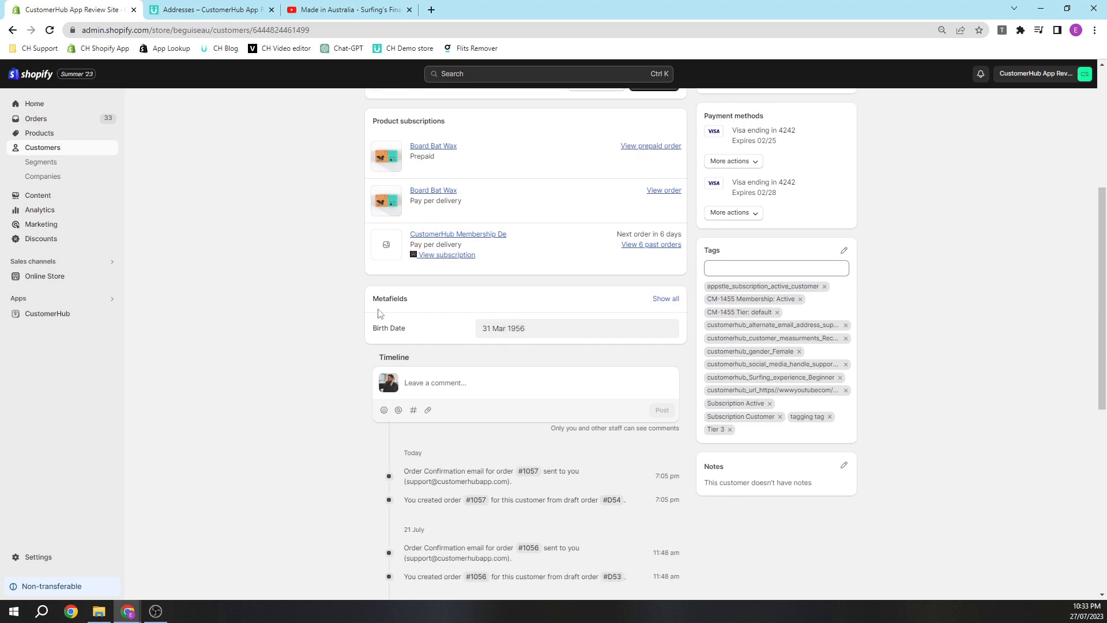
pyautogui.scroll(5, 306, 307)
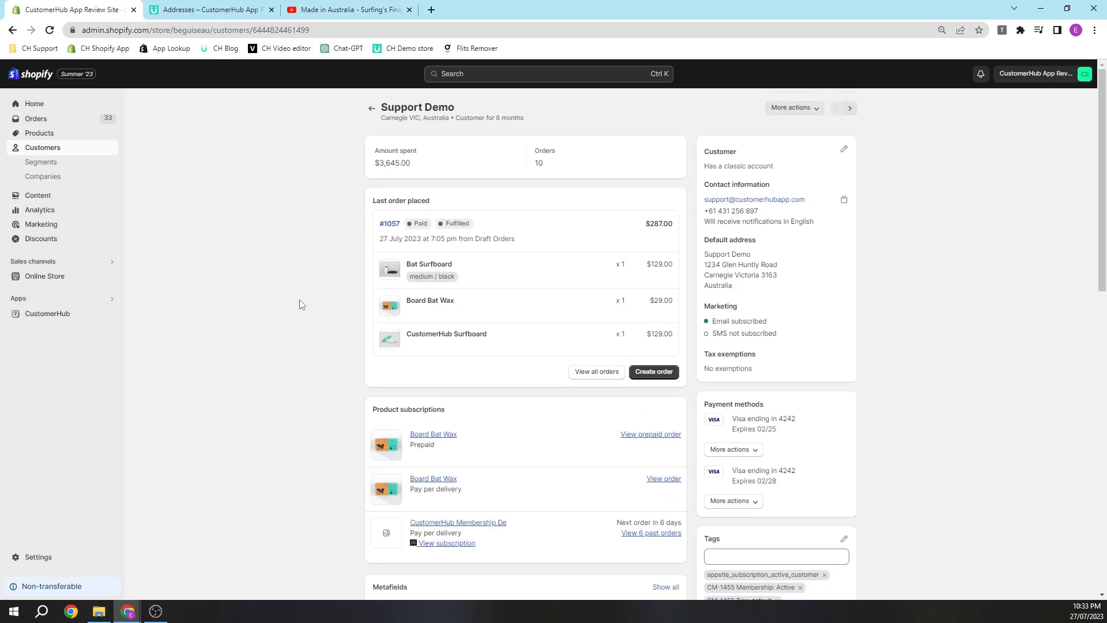
# Return to the CustomerHub app from the customer's record in the Shopify admin
pyautogui.click(70, 314)
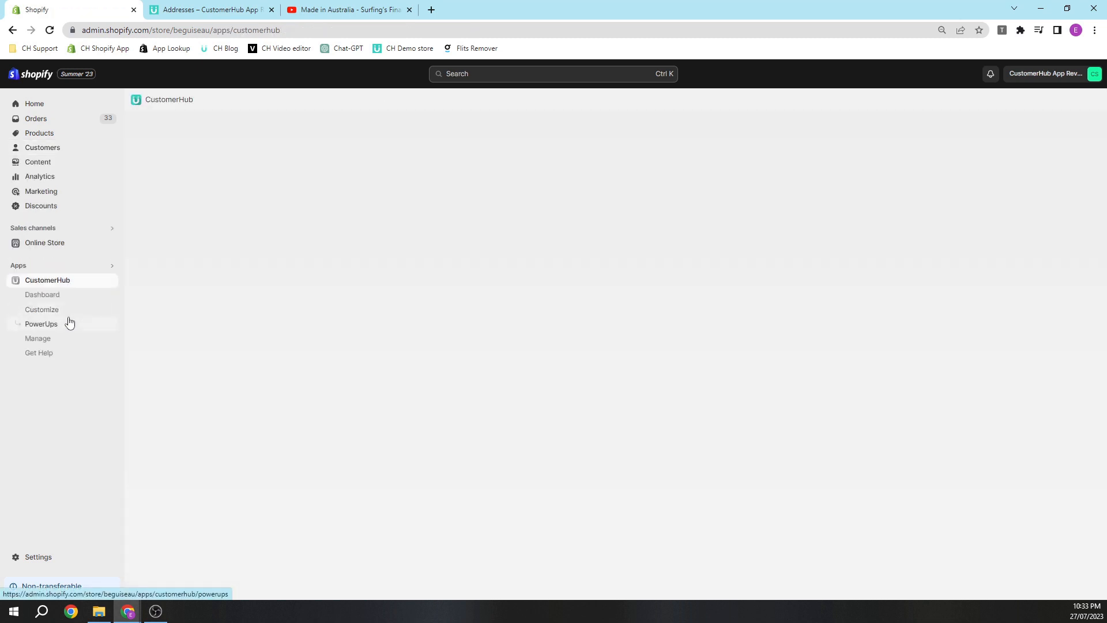